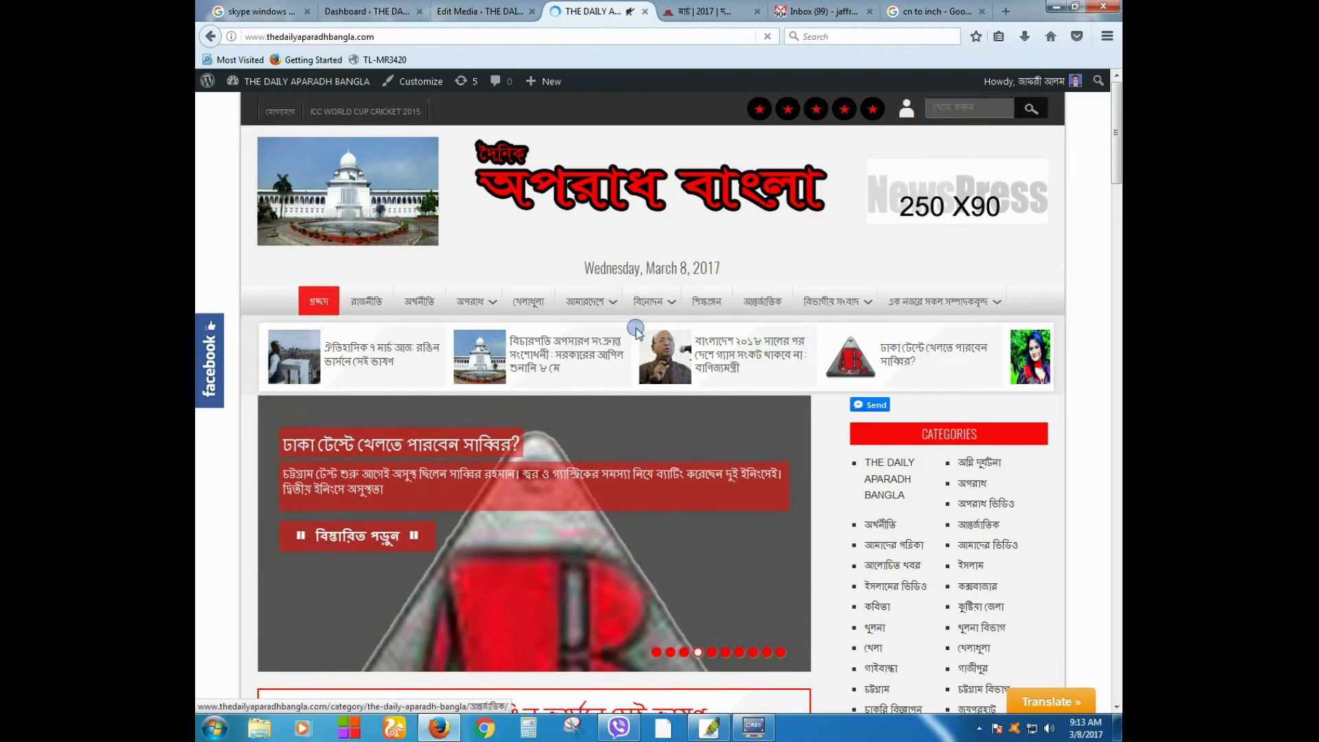
Examine the news site's front page, including its header, featured slider and news sections.
scroll(1071, 457, down, 5)
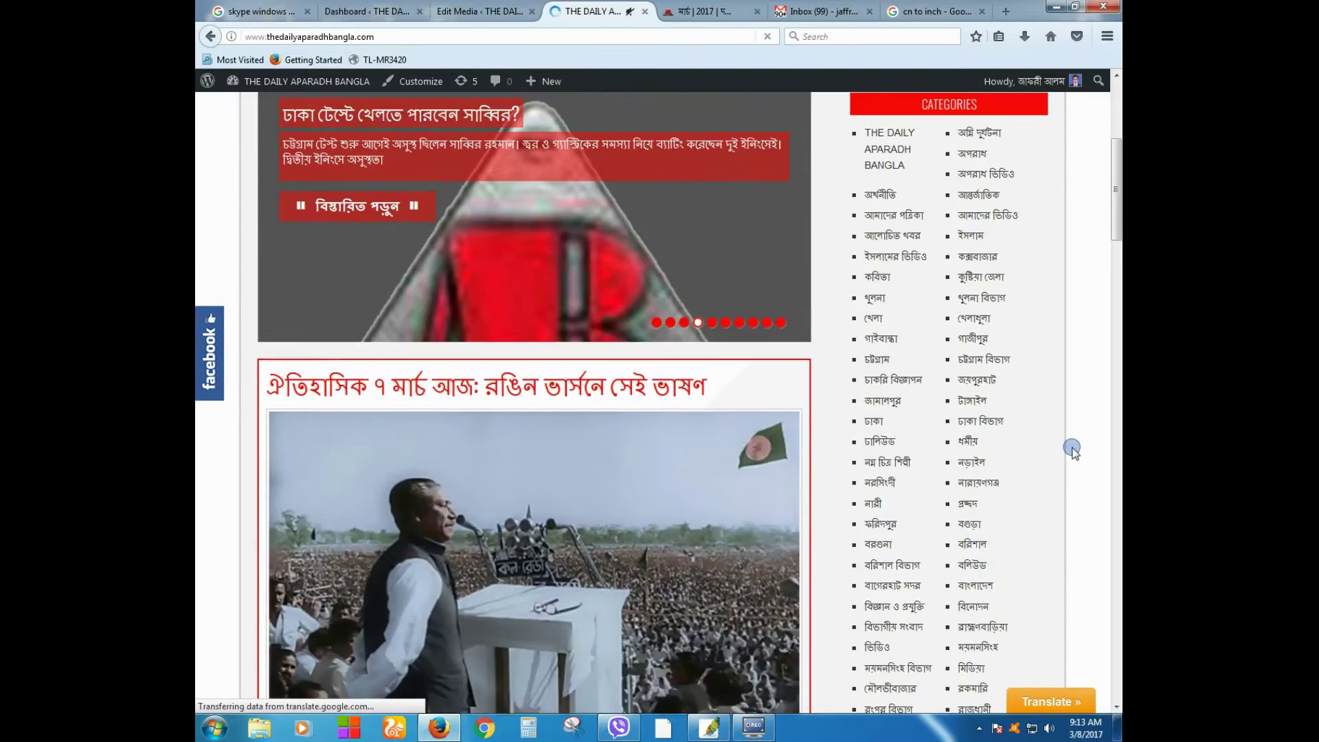
scroll(1071, 453, up, 7)
scroll(723, 434, down, 8)
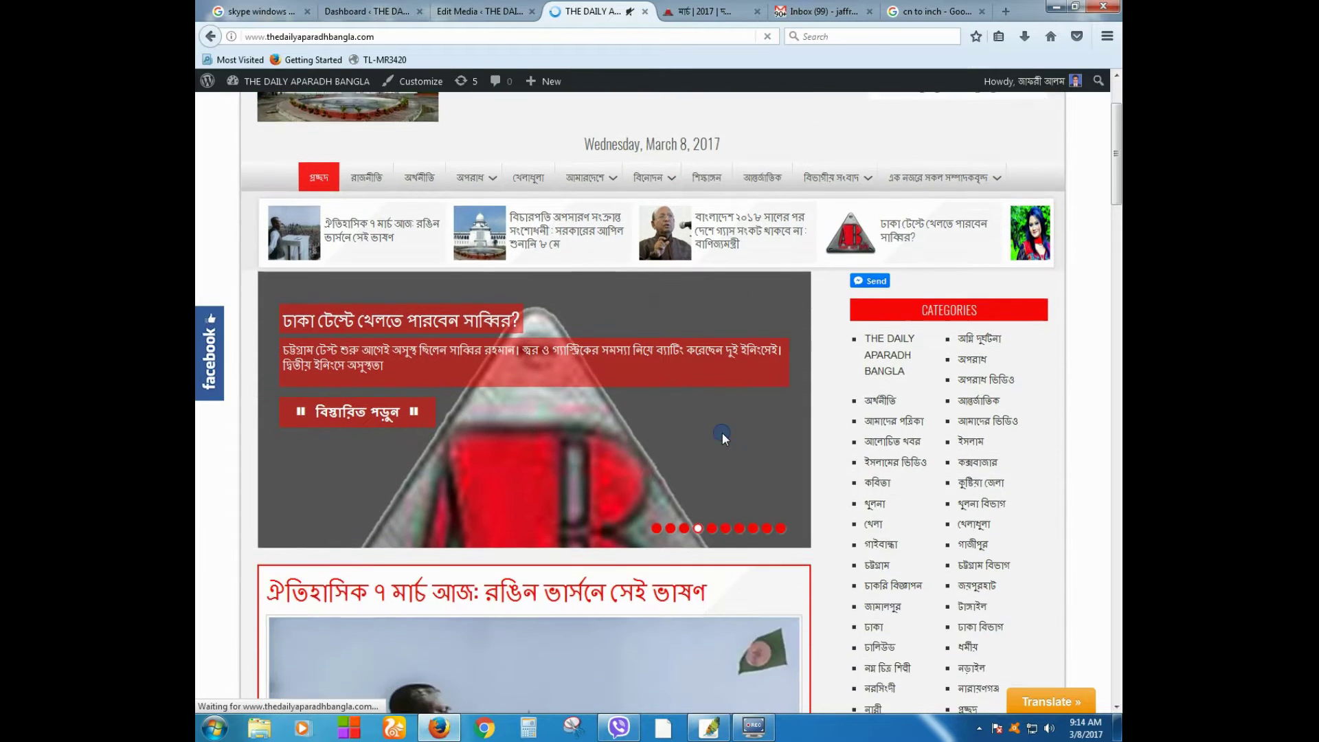
scroll(477, 467, down, 2)
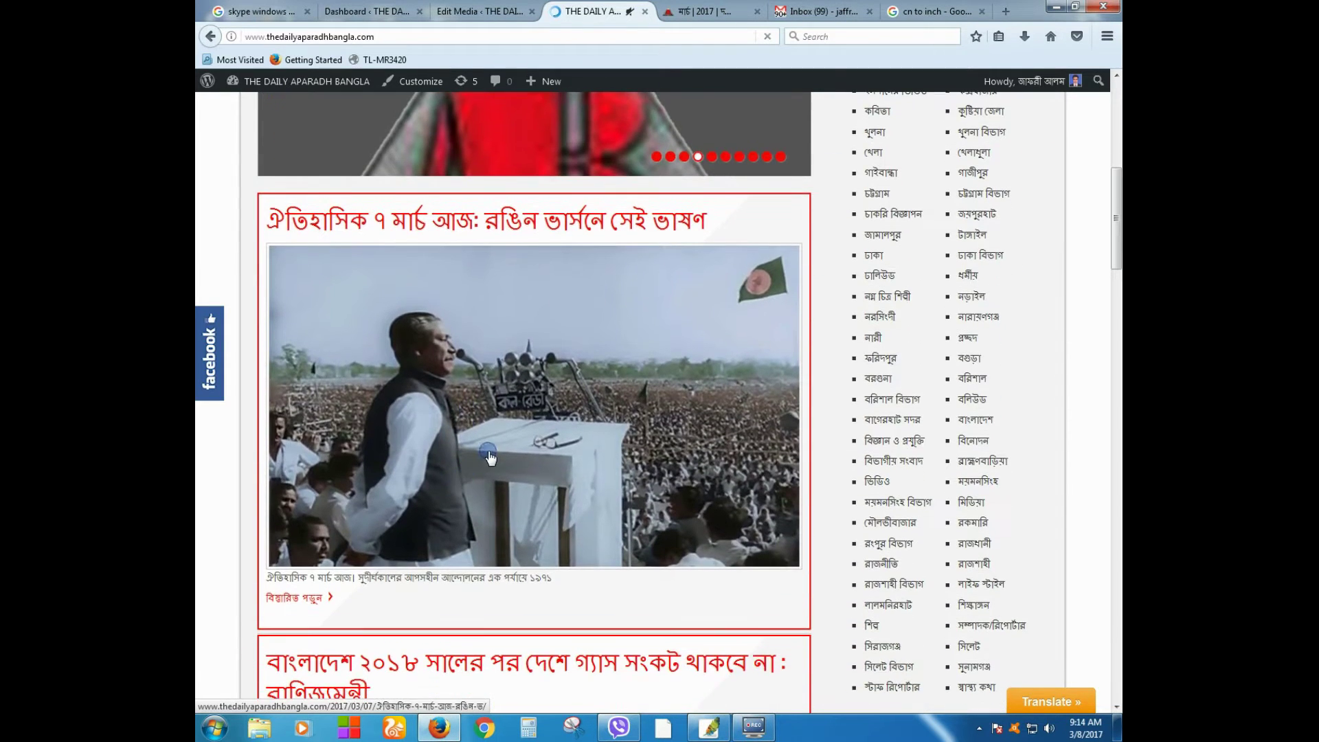
scroll(1041, 445, down, 8)
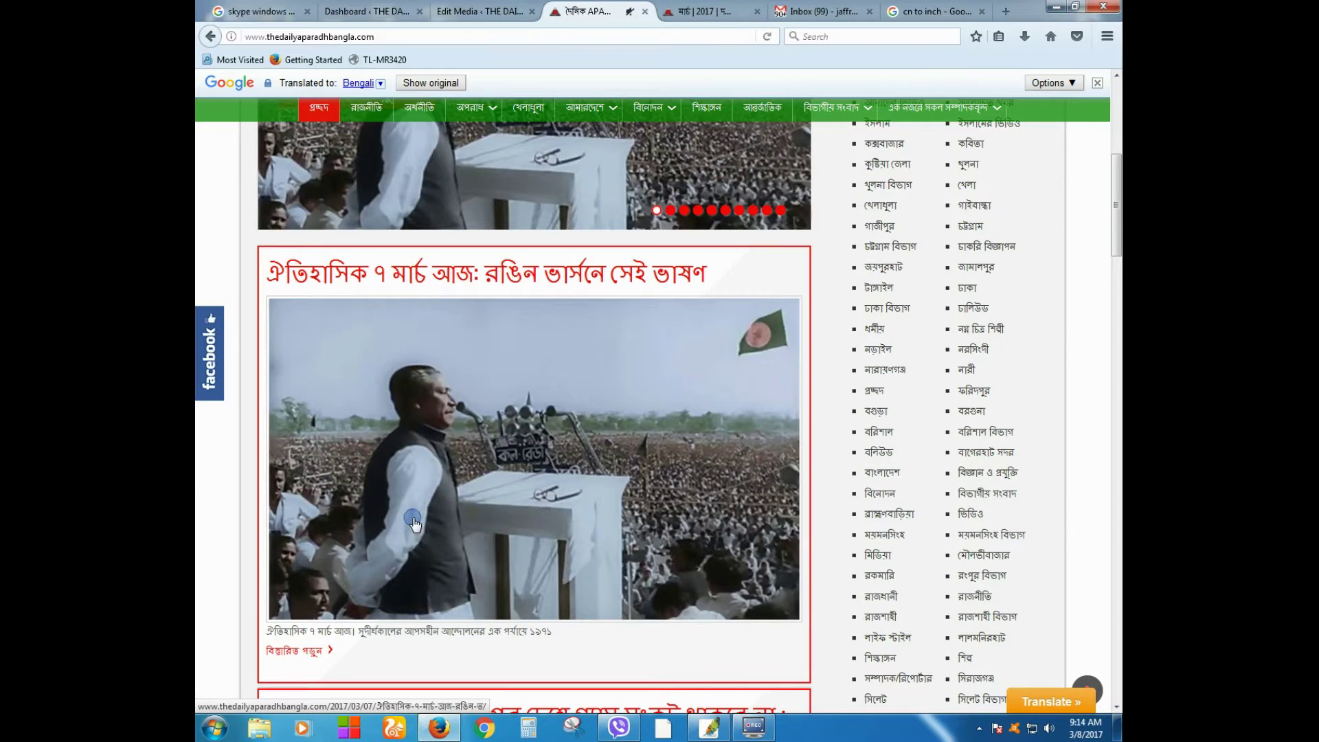
scroll(496, 448, up, 1)
scroll(496, 447, up, 6)
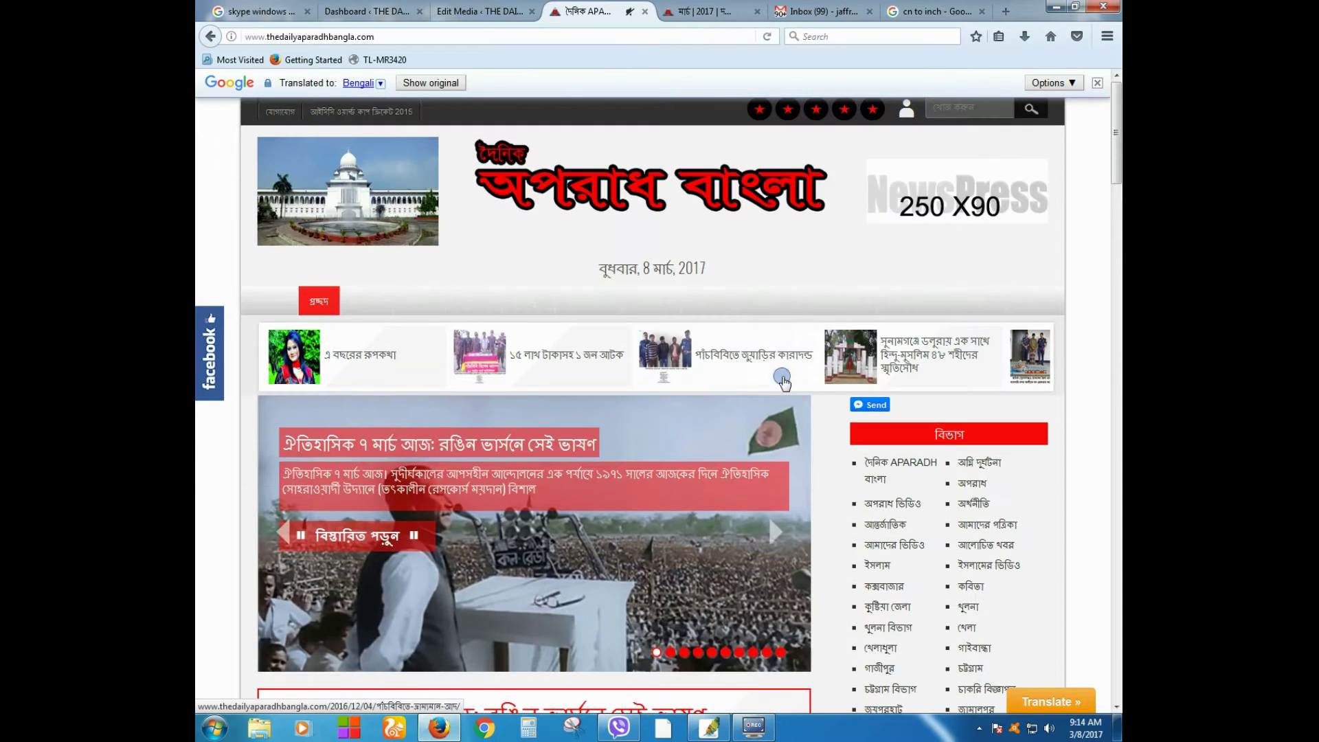
Open aporadh.jpg from the WordPress Media Library and copy its file URL.
click(472, 8)
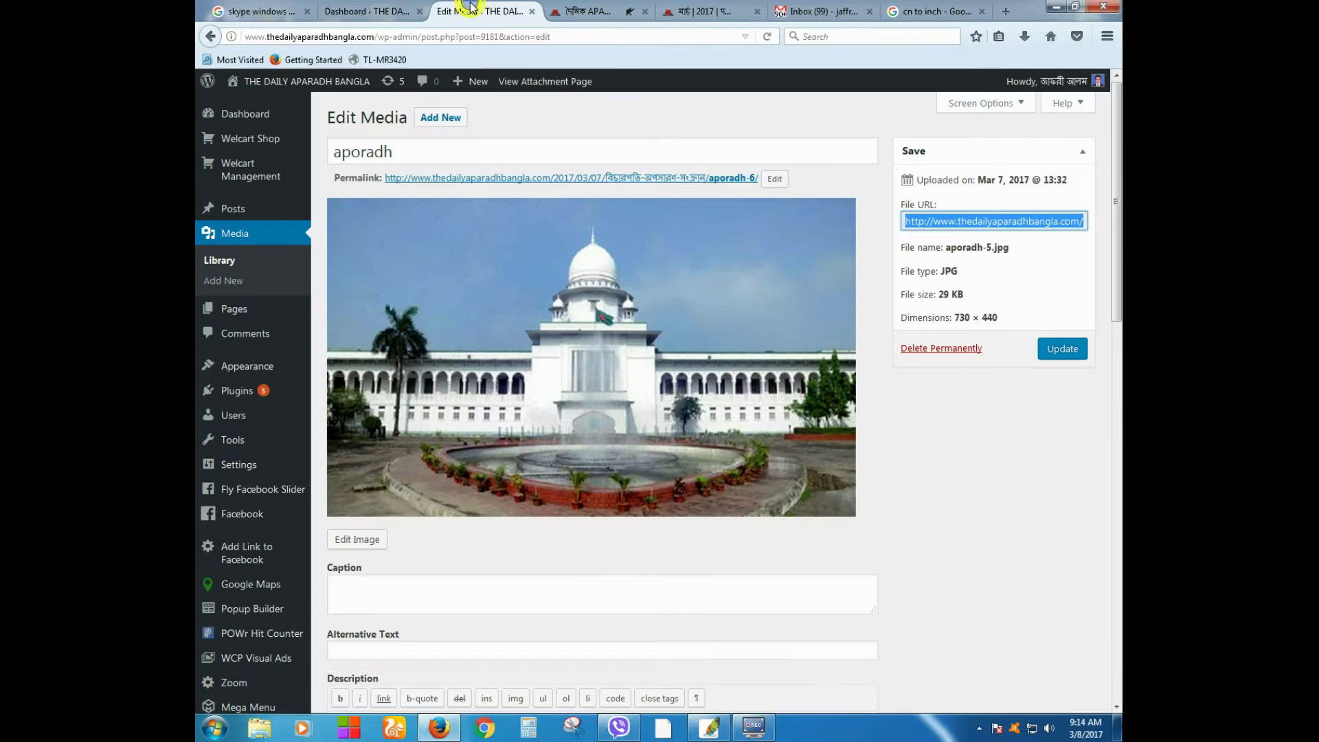
click(213, 234)
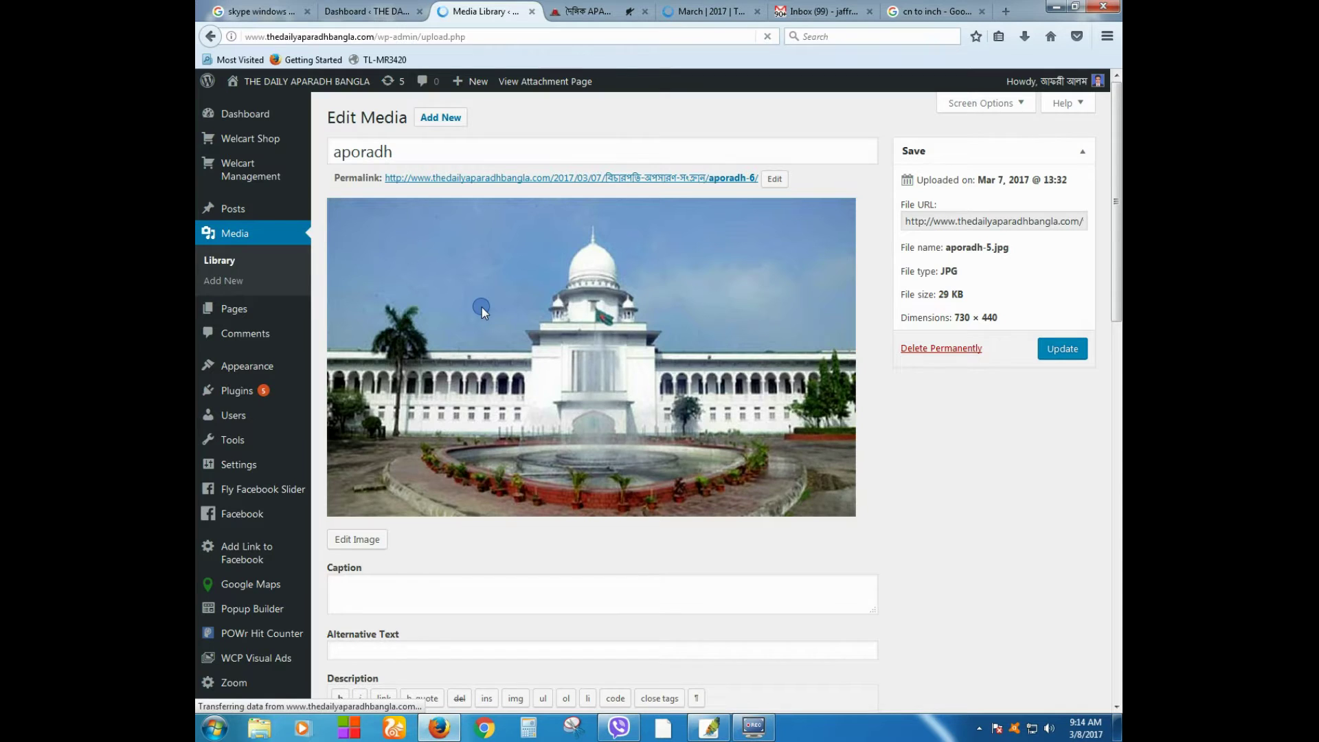
scroll(522, 412, down, 4)
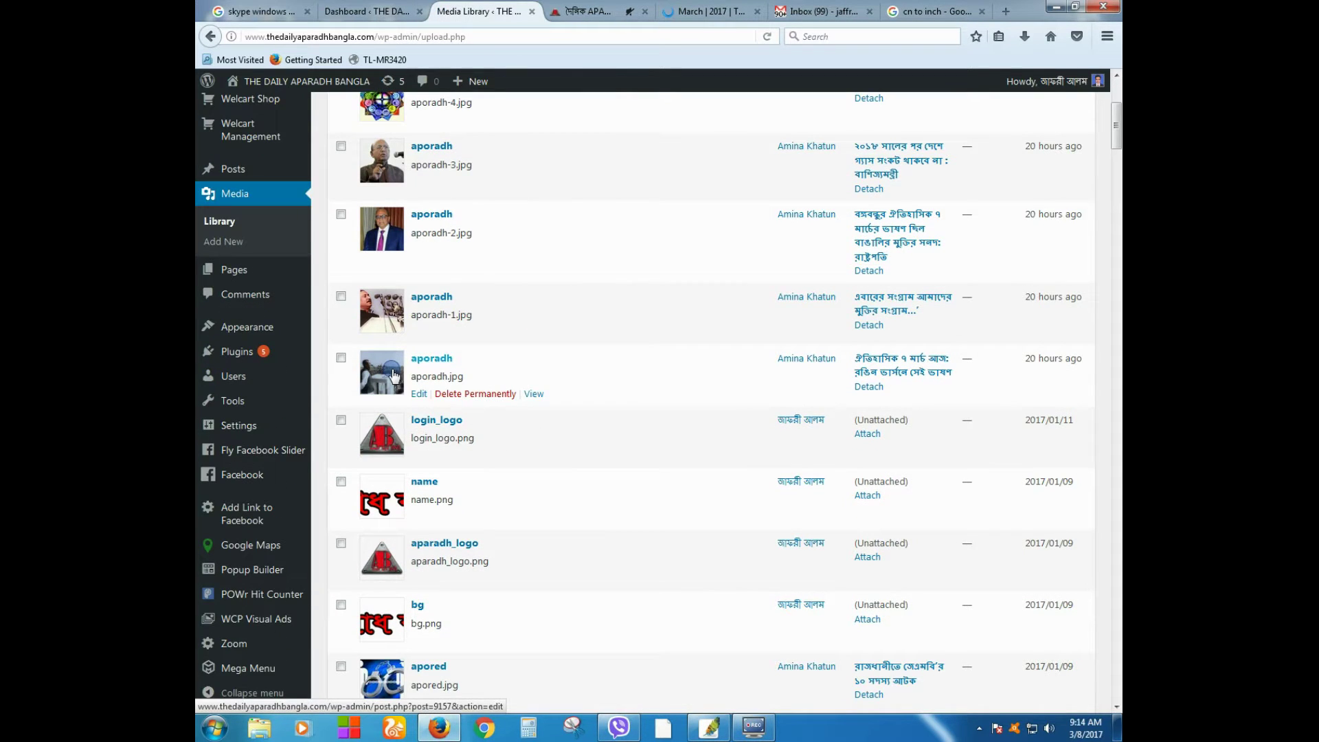
click(390, 369)
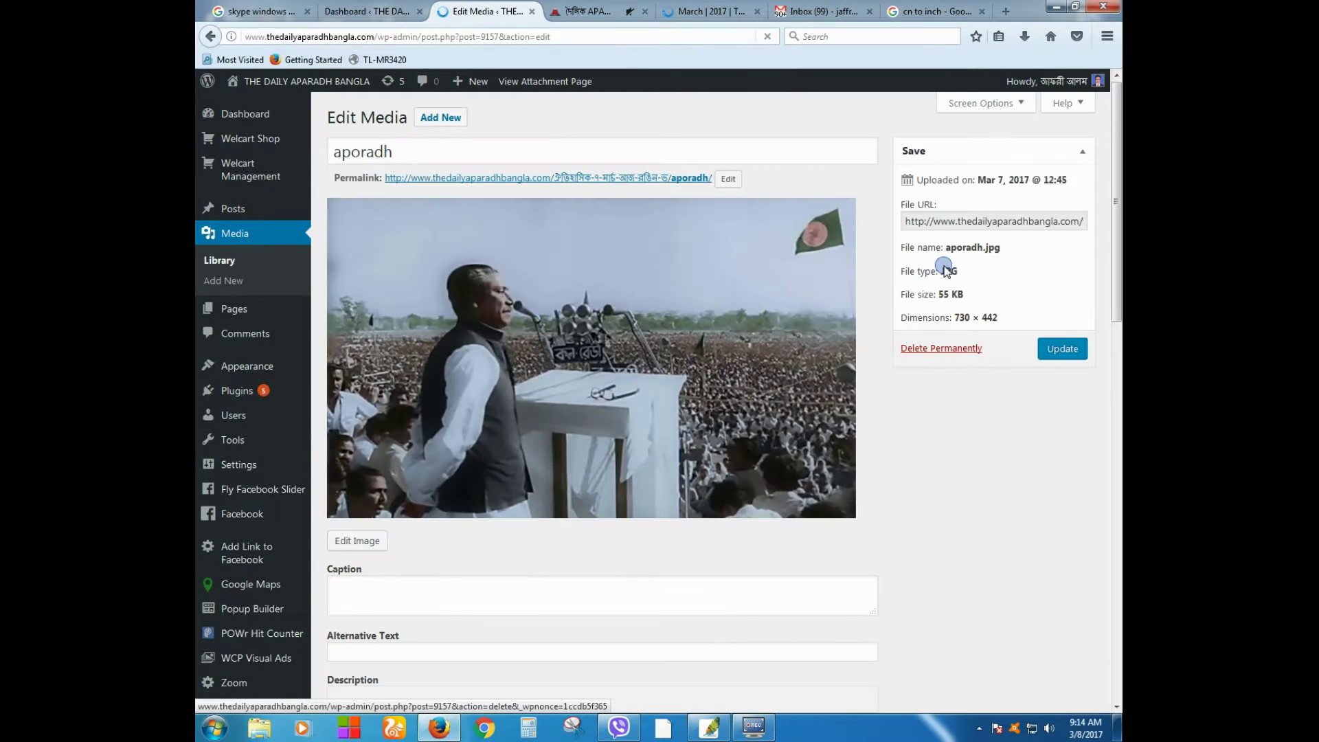
click(940, 223)
right_click(938, 223)
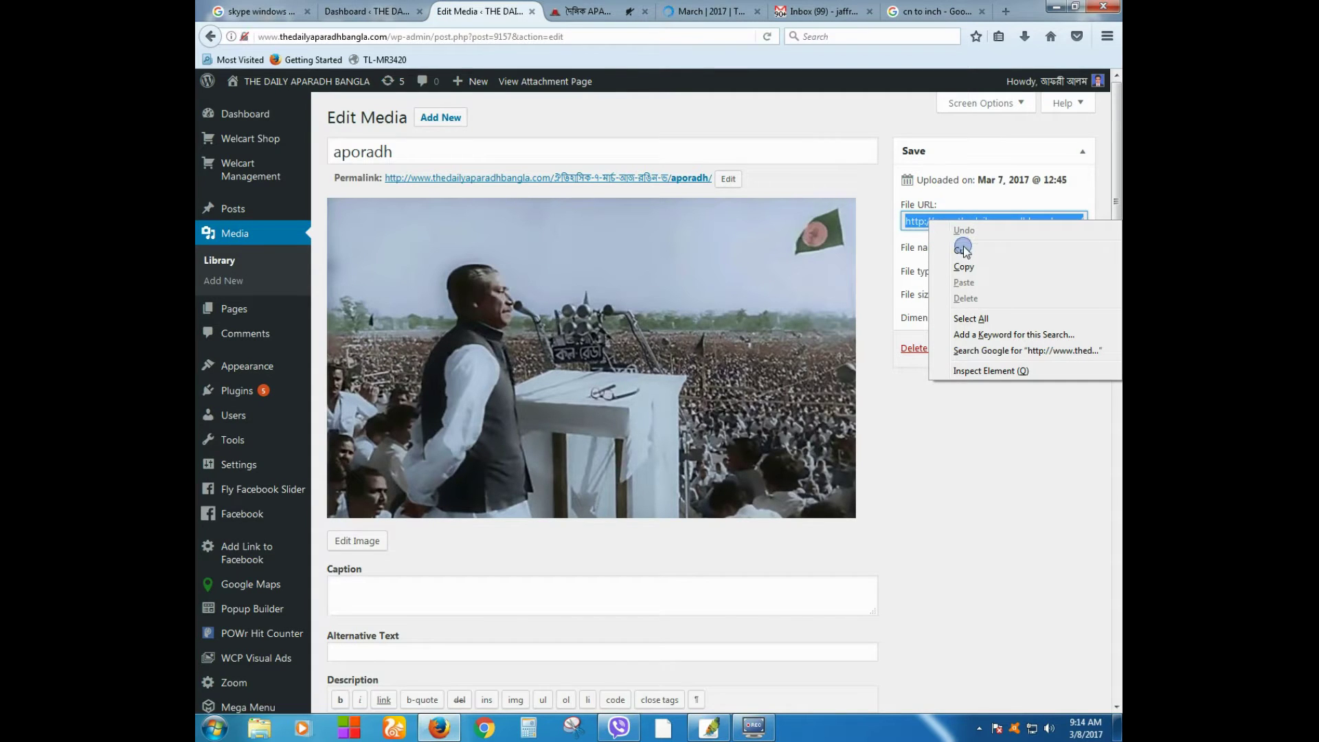
click(940, 260)
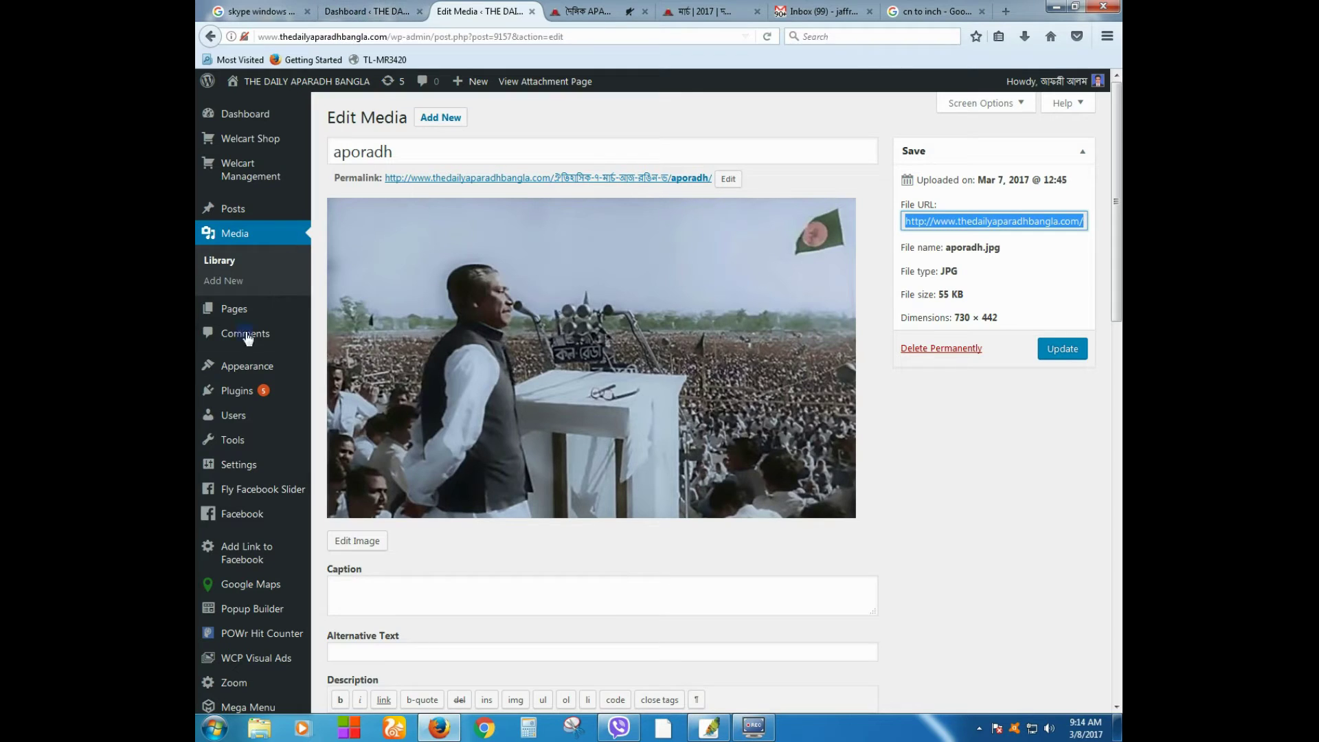
scroll(244, 522, down, 2)
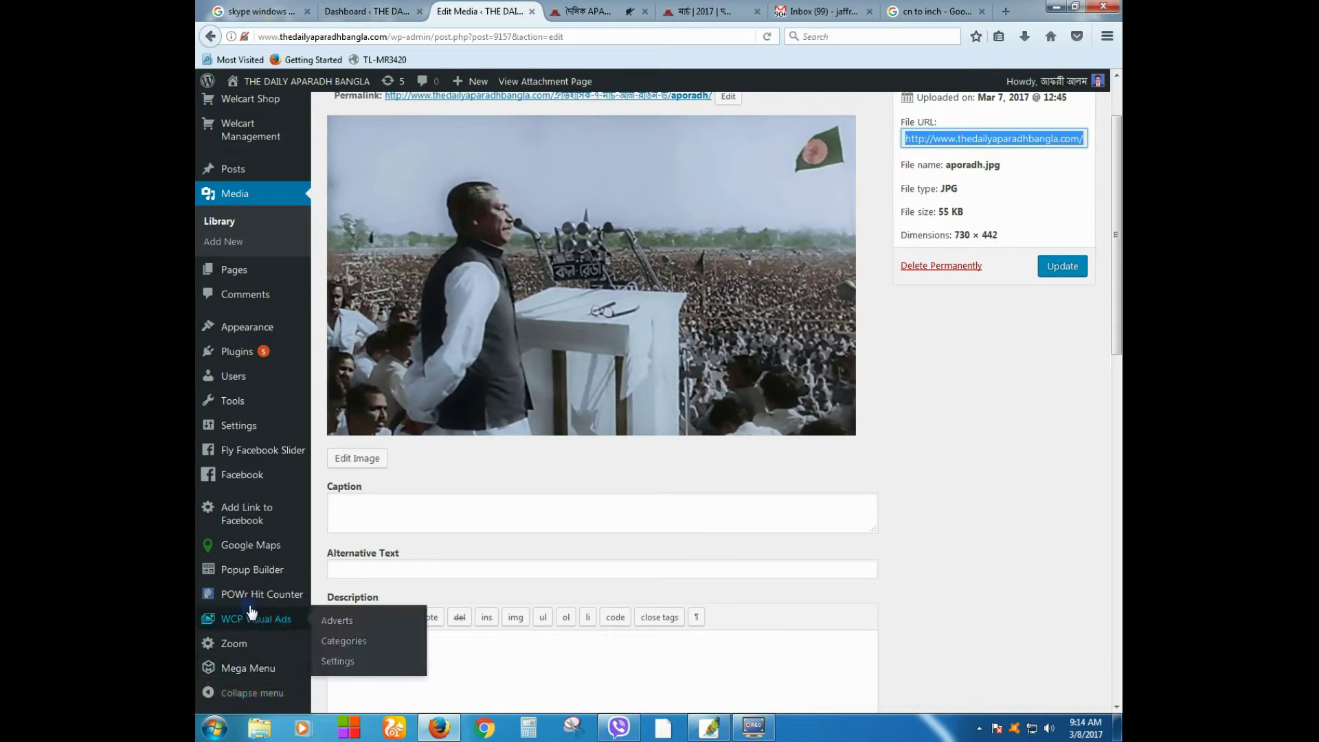
scroll(268, 650, down, 5)
scroll(268, 650, down, 10)
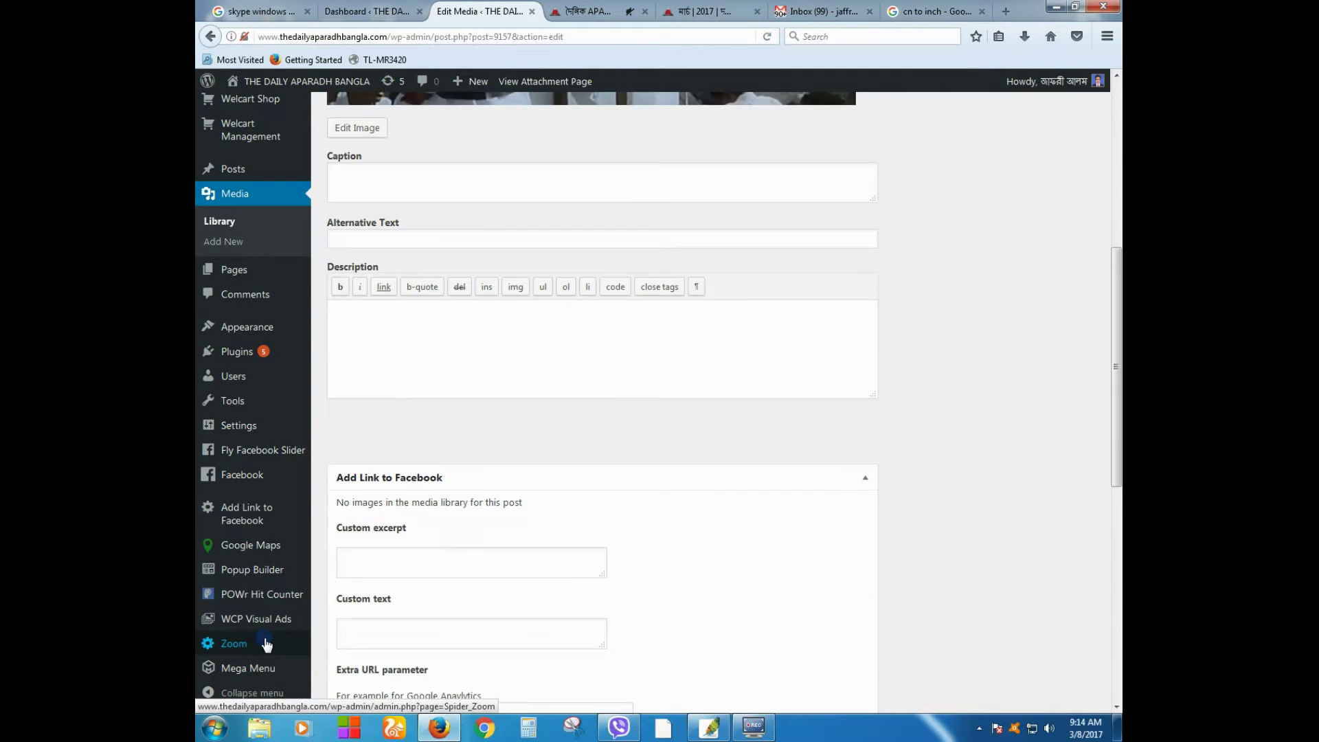
mouse_move(244, 629)
scroll(244, 630, up, 4)
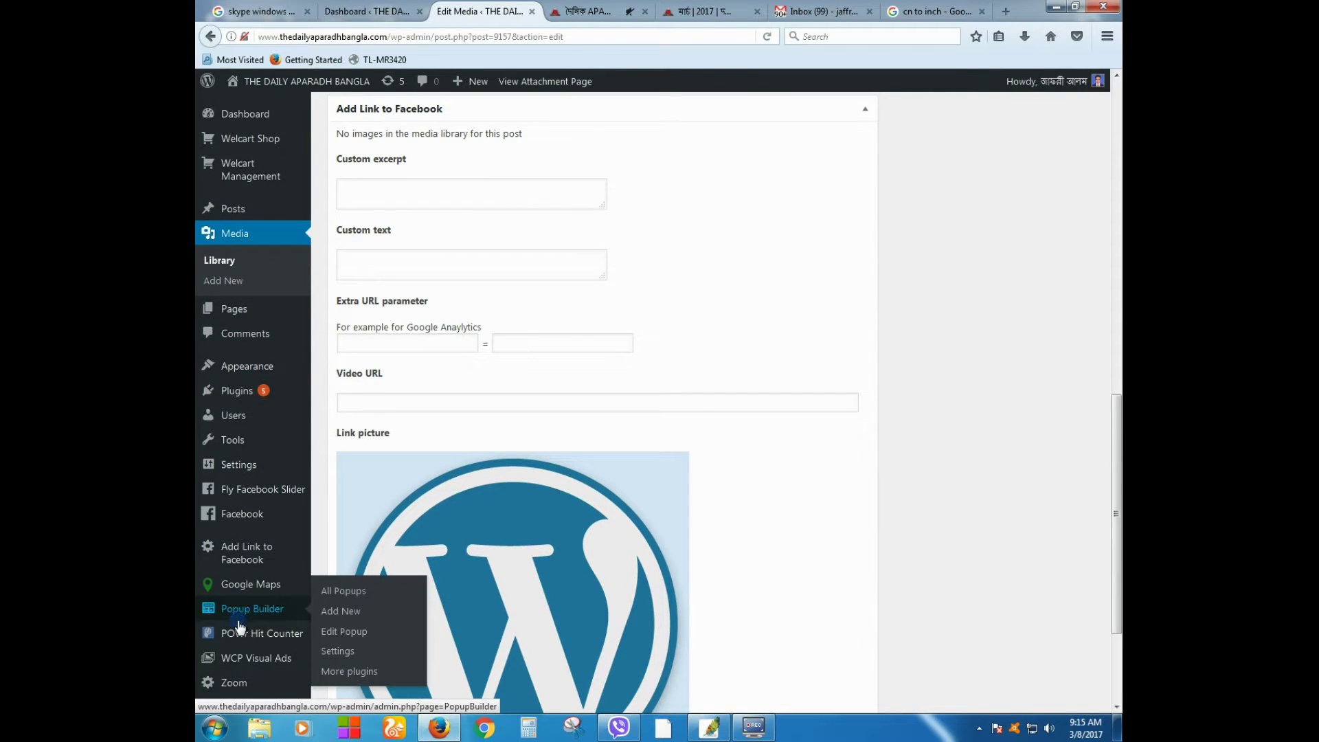
scroll(266, 495, down, 4)
scroll(265, 493, up, 4)
click(249, 118)
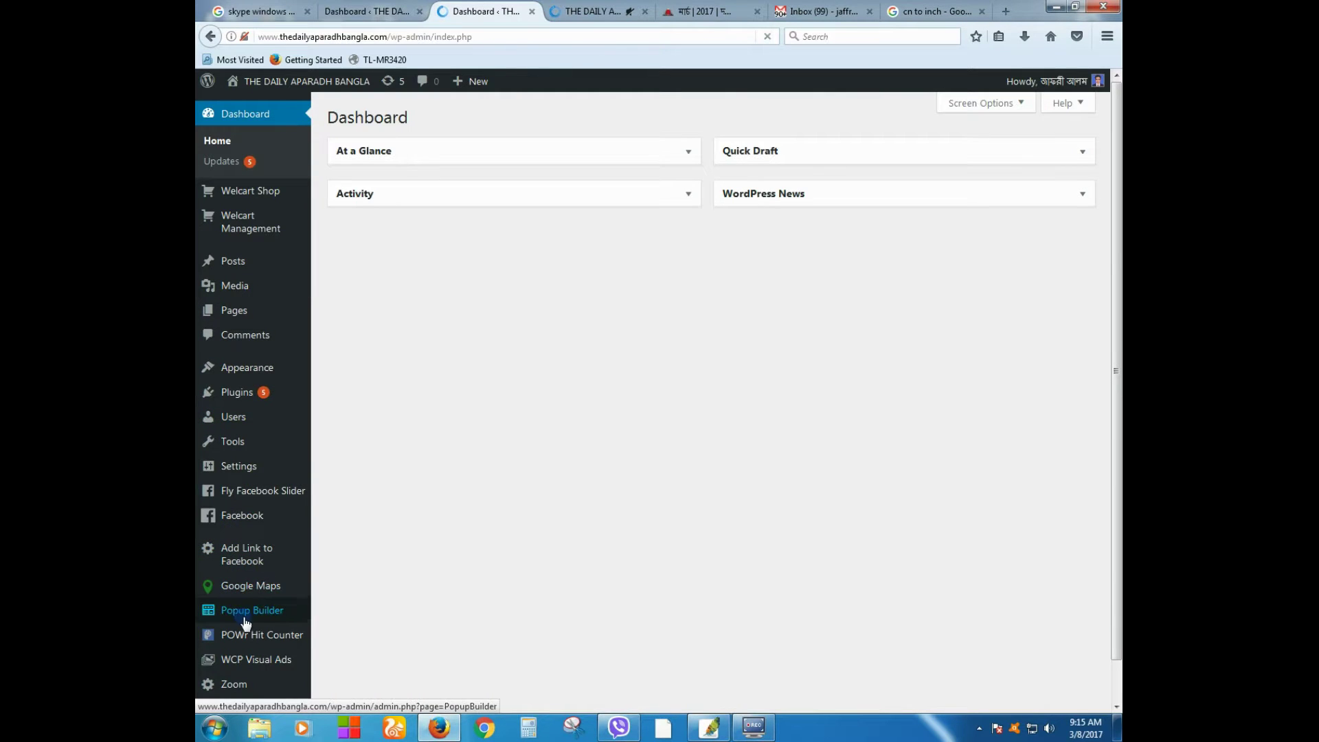
scroll(243, 652, down, 1)
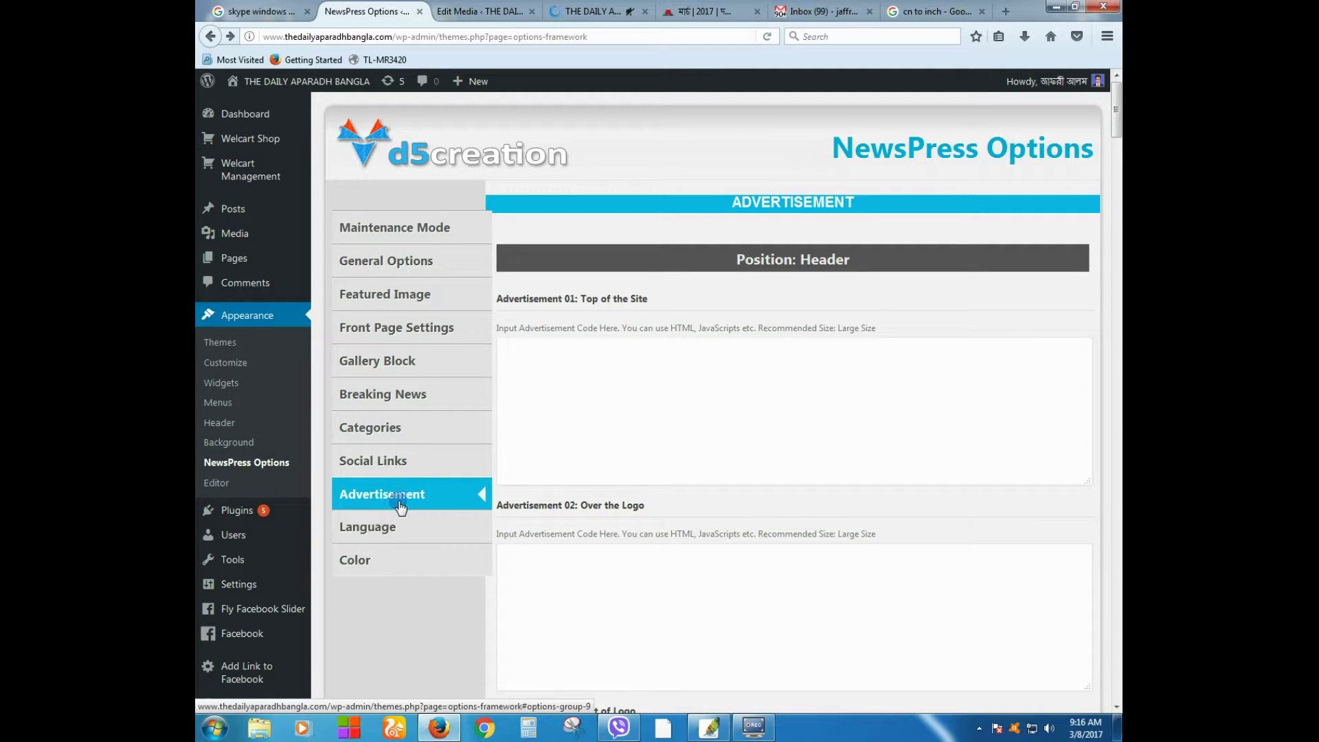
Open the NewsPress Options of the site's theme and show the Advertisement settings.
click(478, 11)
mouse_move(249, 373)
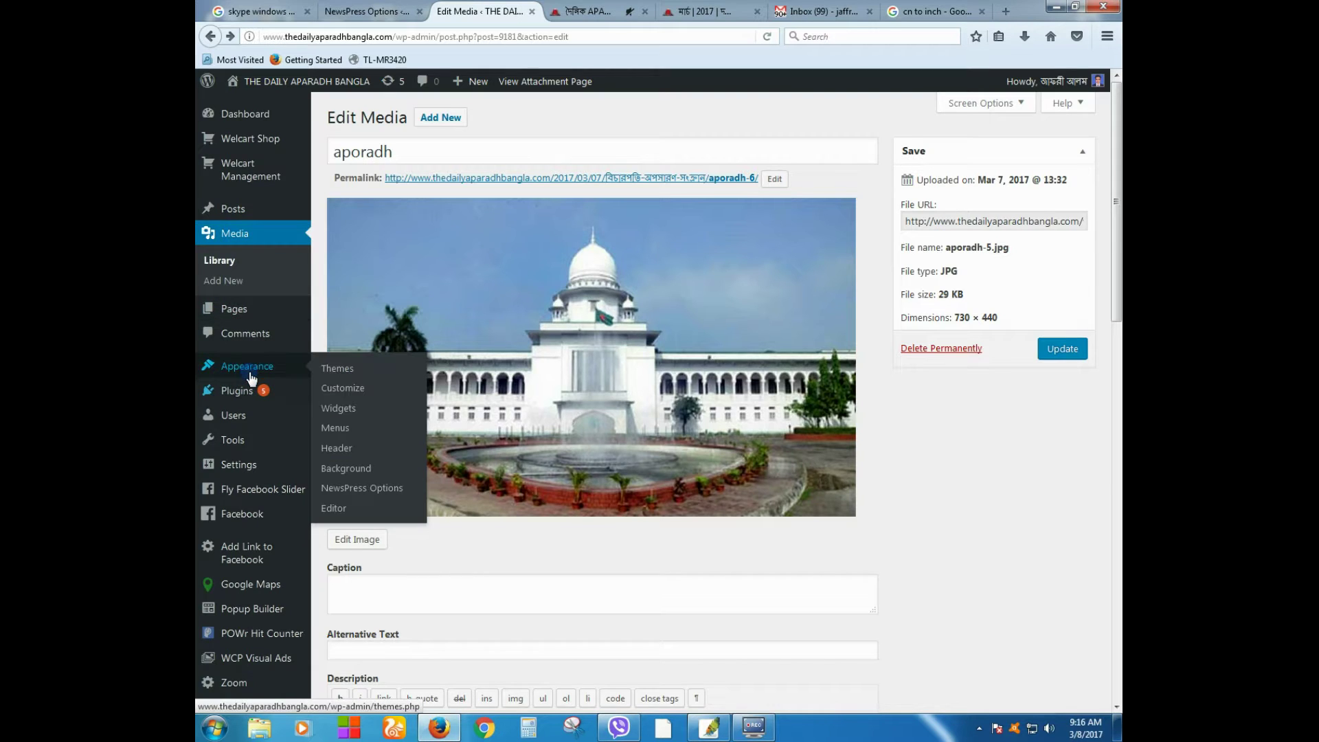
click(376, 489)
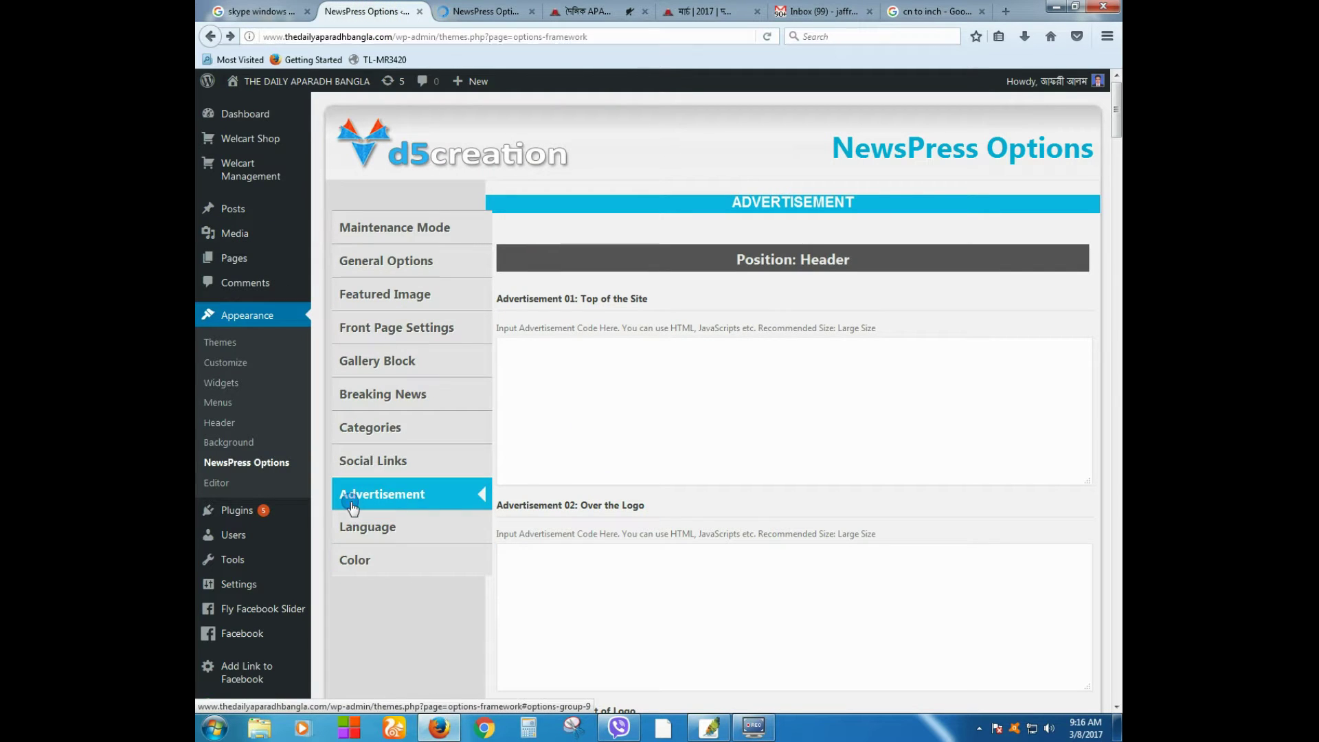
click(423, 501)
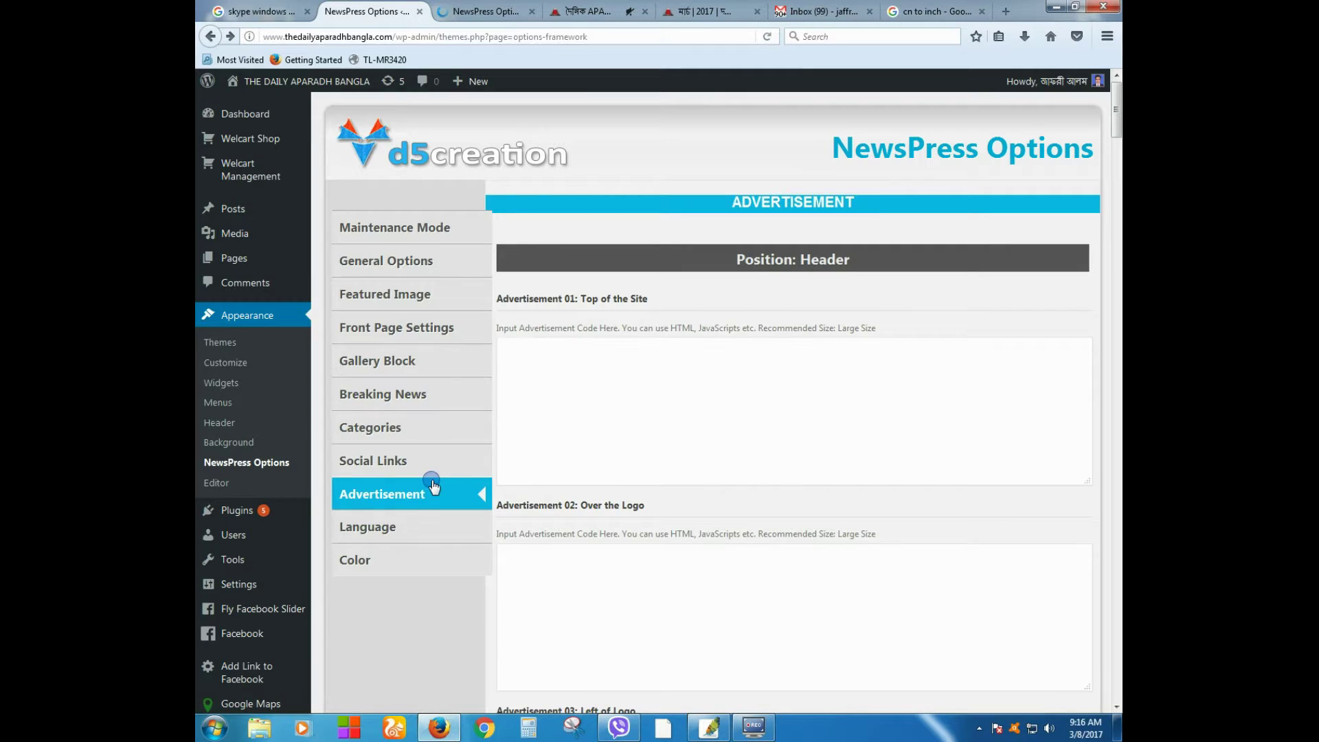
Look through the advertisement code fields for the header and front page positions.
scroll(764, 557, down, 5)
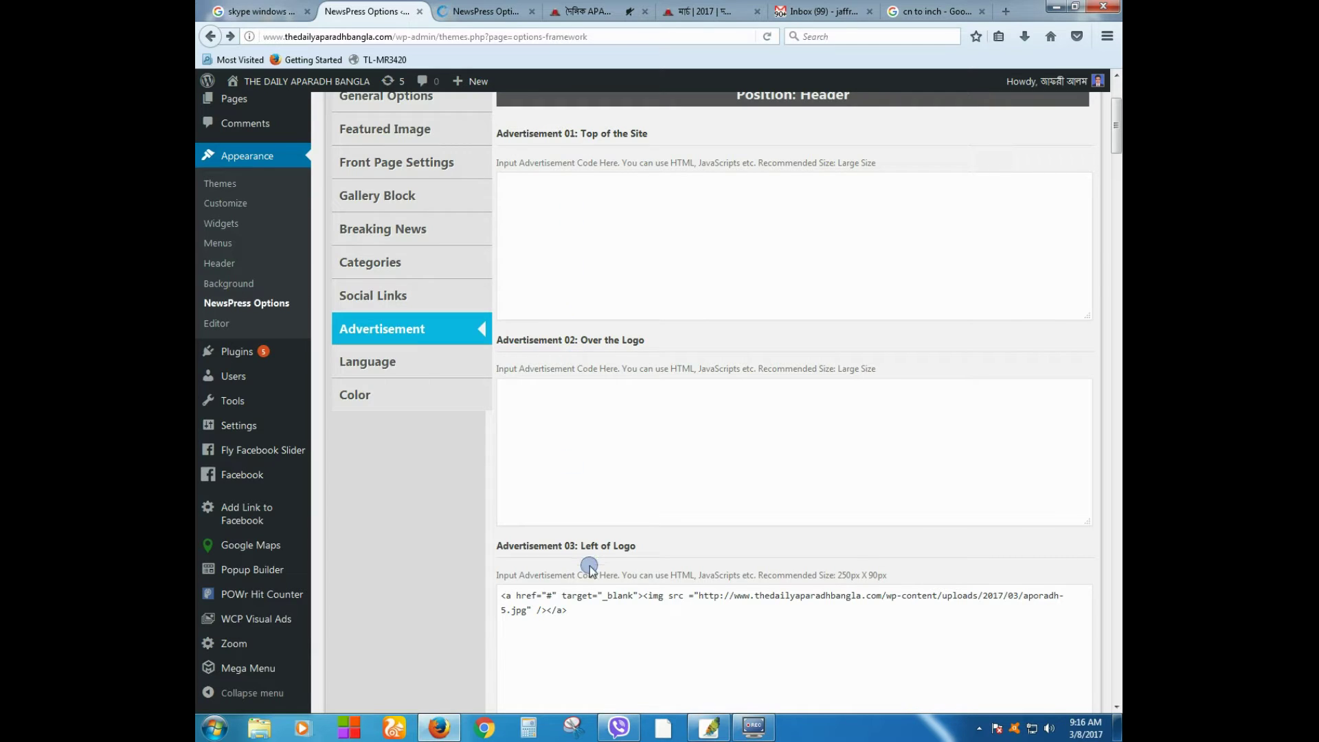
scroll(575, 550, down, 3)
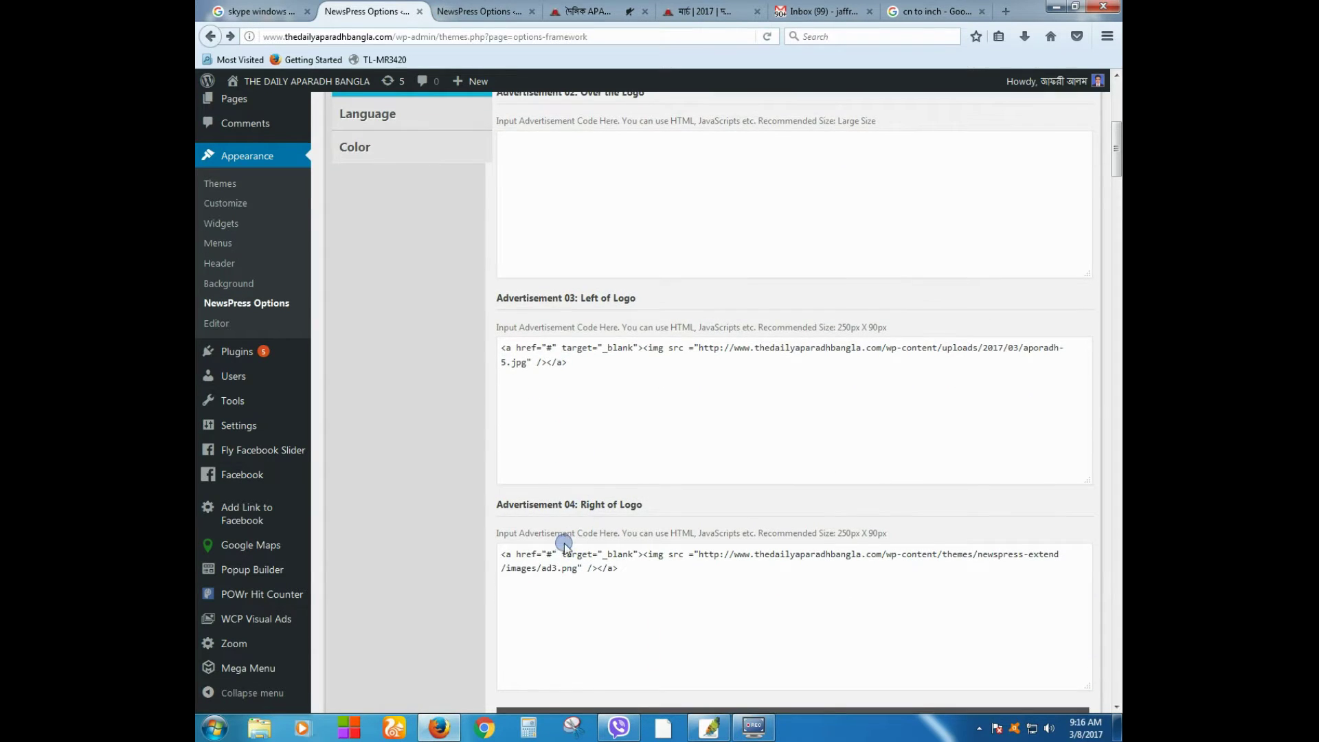
scroll(564, 544, down, 2)
scroll(566, 568, down, 4)
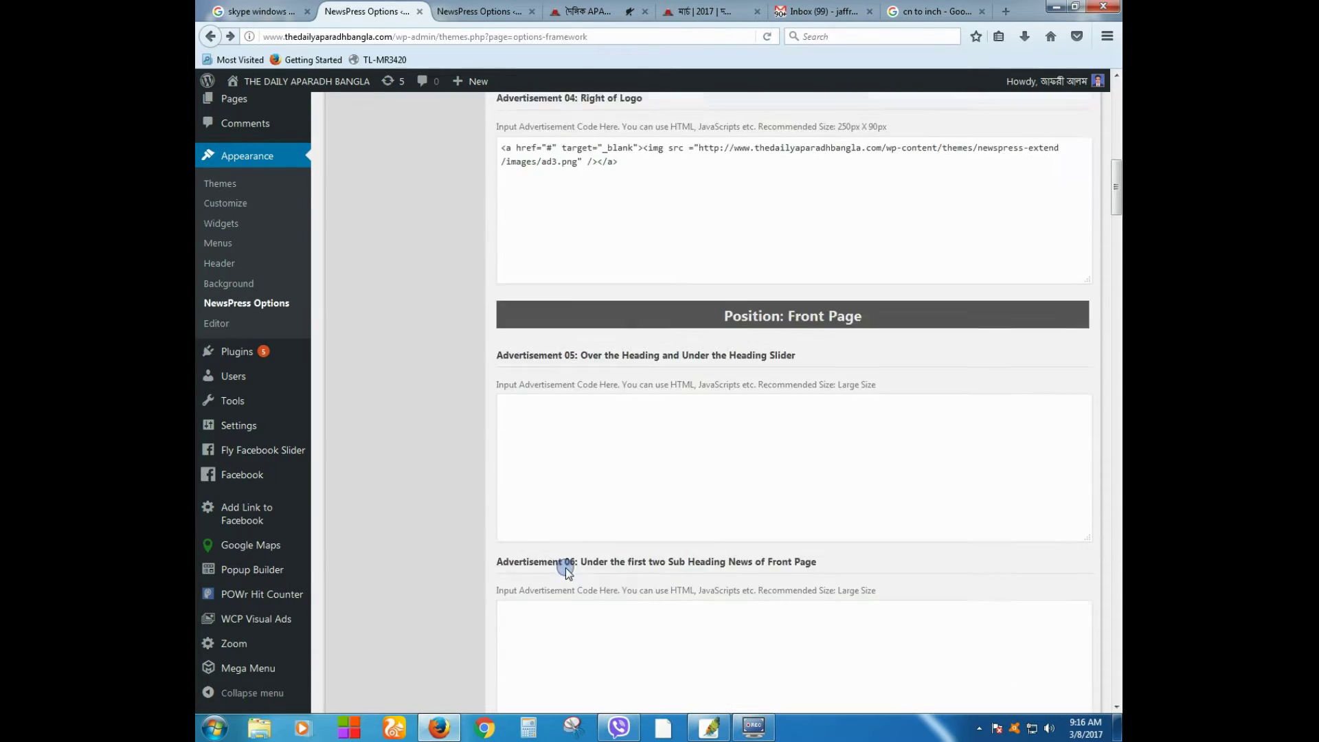
scroll(628, 496, up, 20)
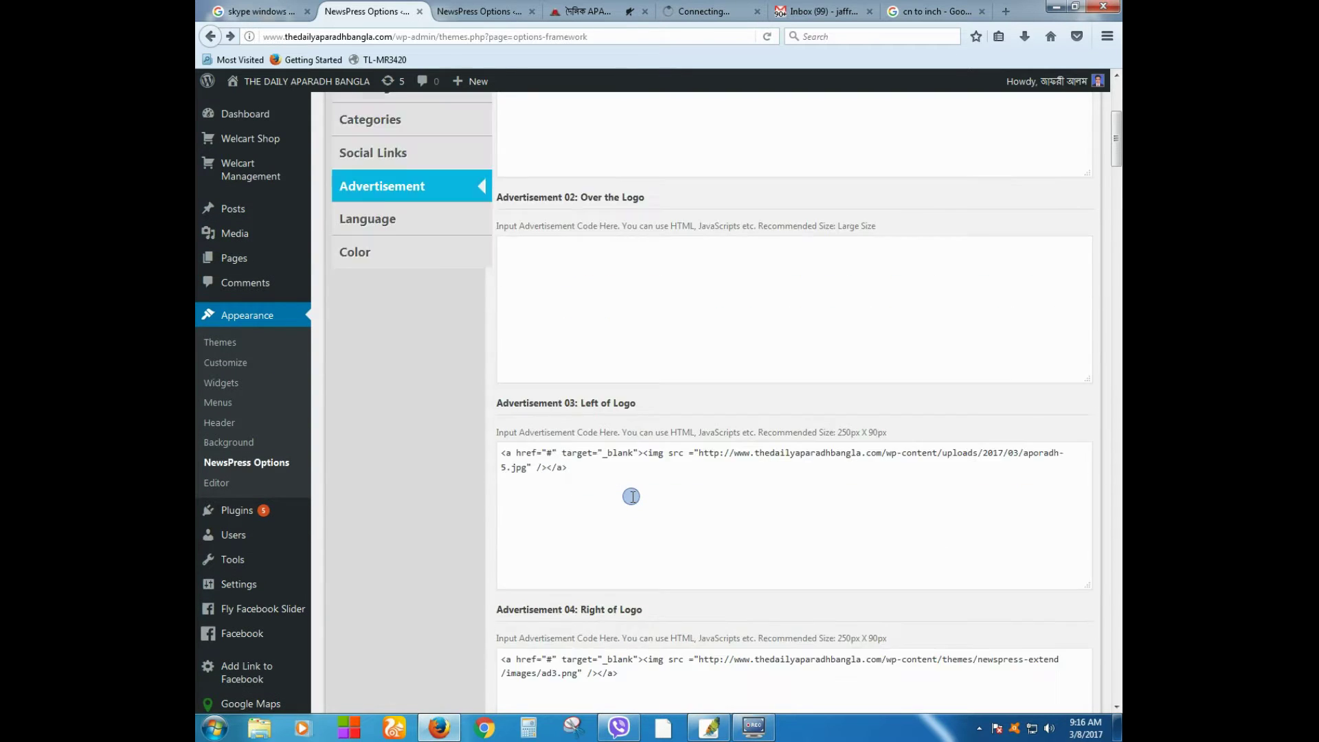
scroll(630, 484, up, 2)
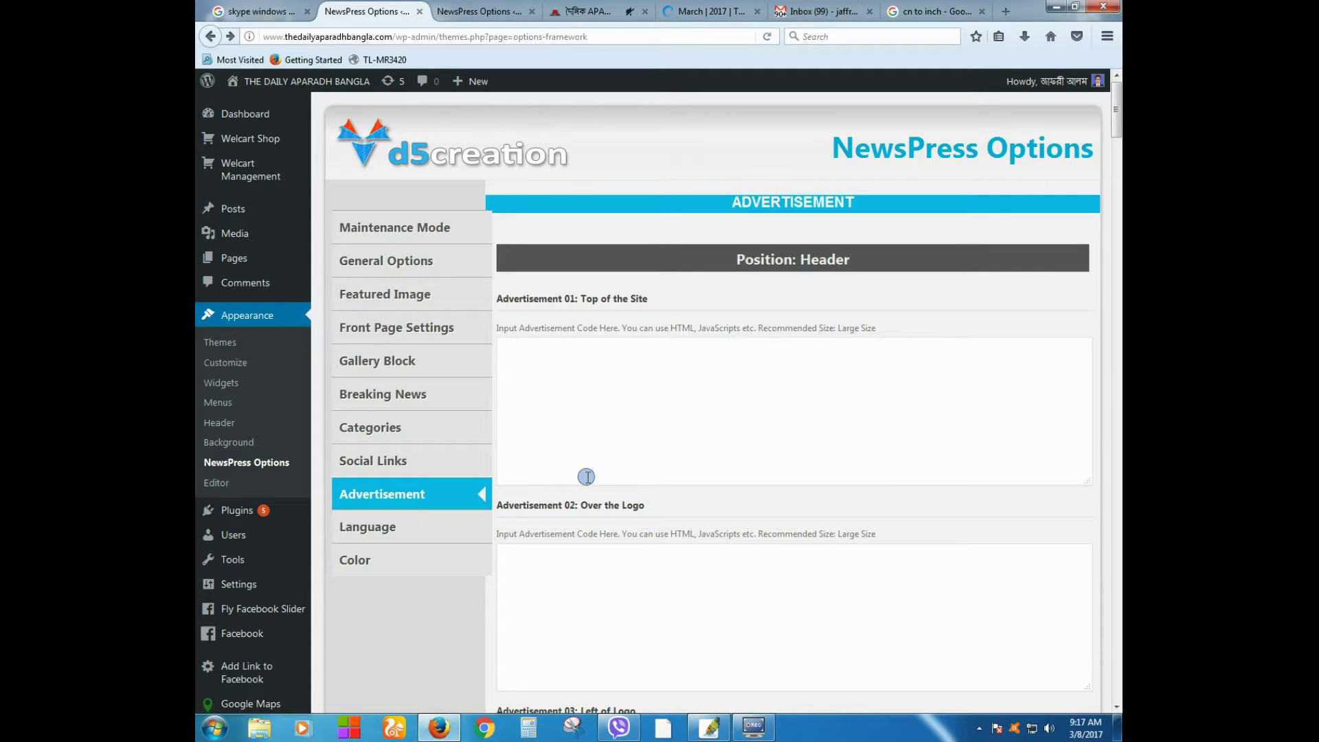
Highlight the code of Advertisement 03: Left of Logo and check the ad spaces beside the logo on the live site.
scroll(601, 506, down, 2)
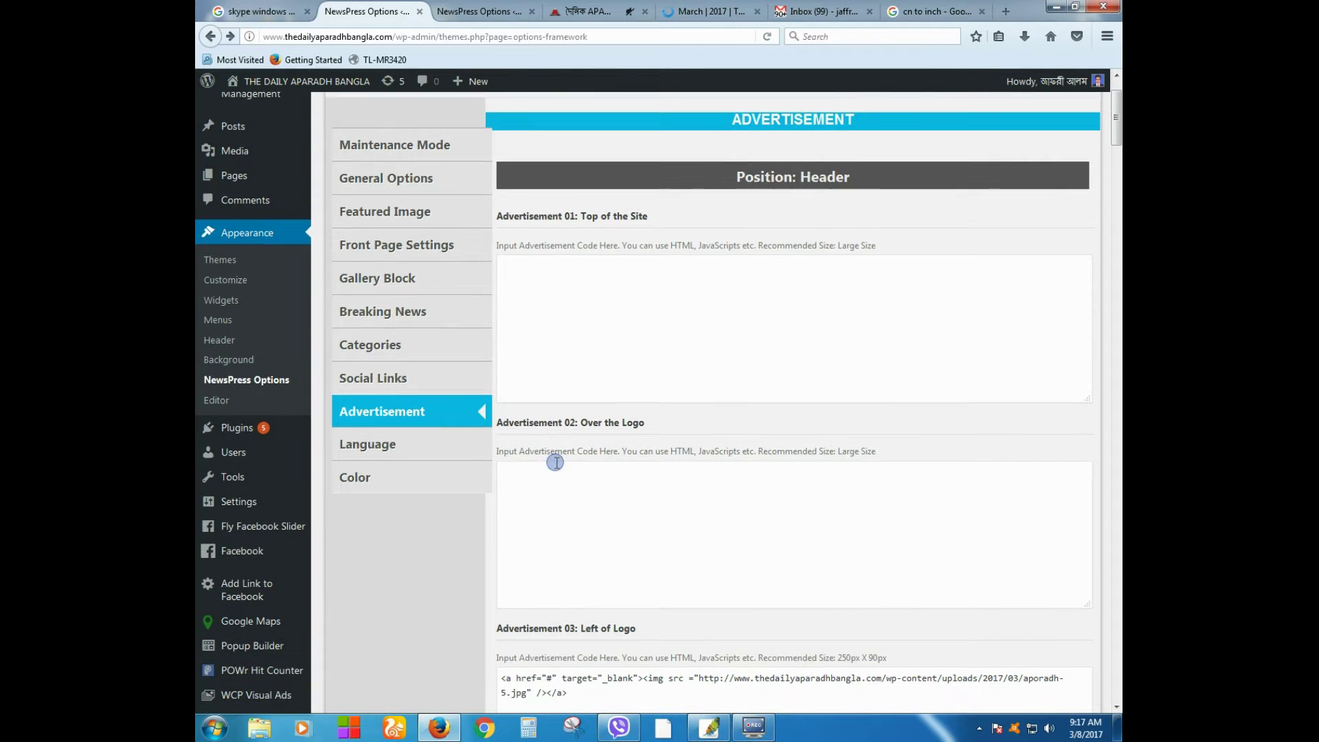
scroll(579, 571, down, 2)
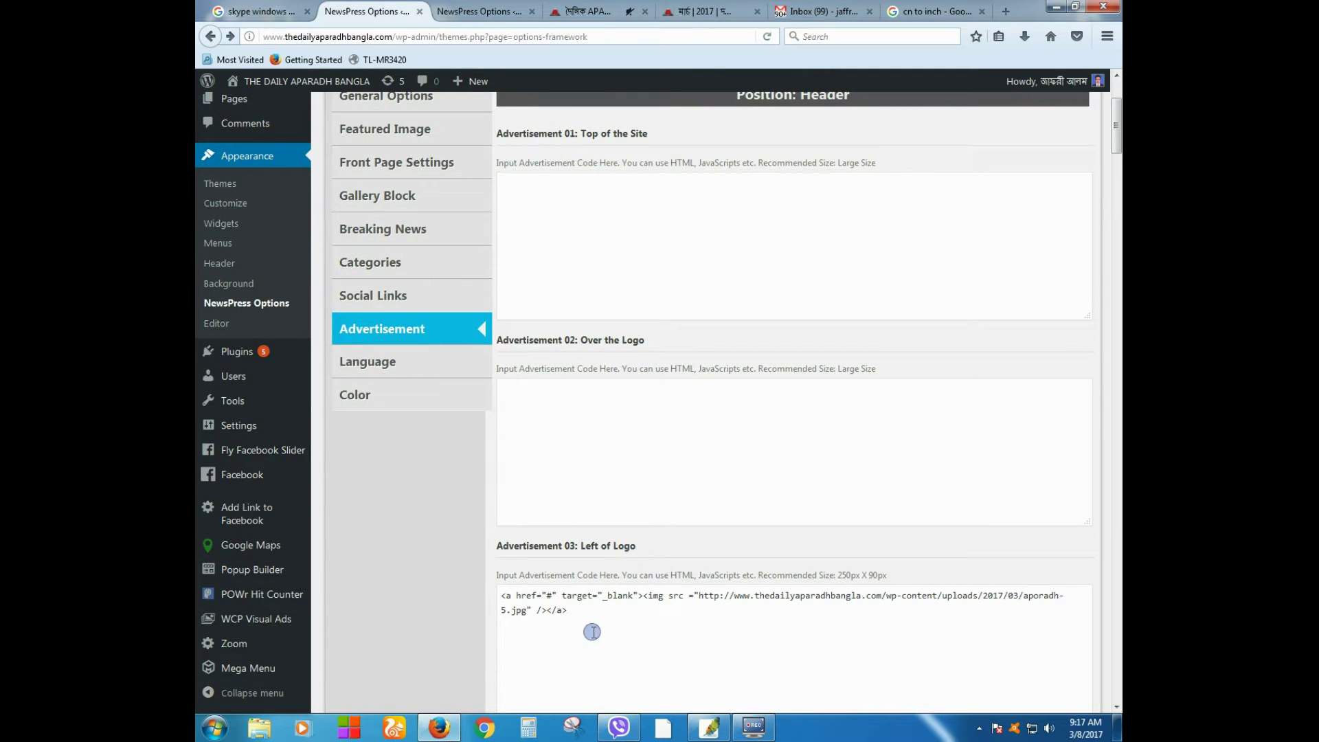
drag(588, 638, 509, 595)
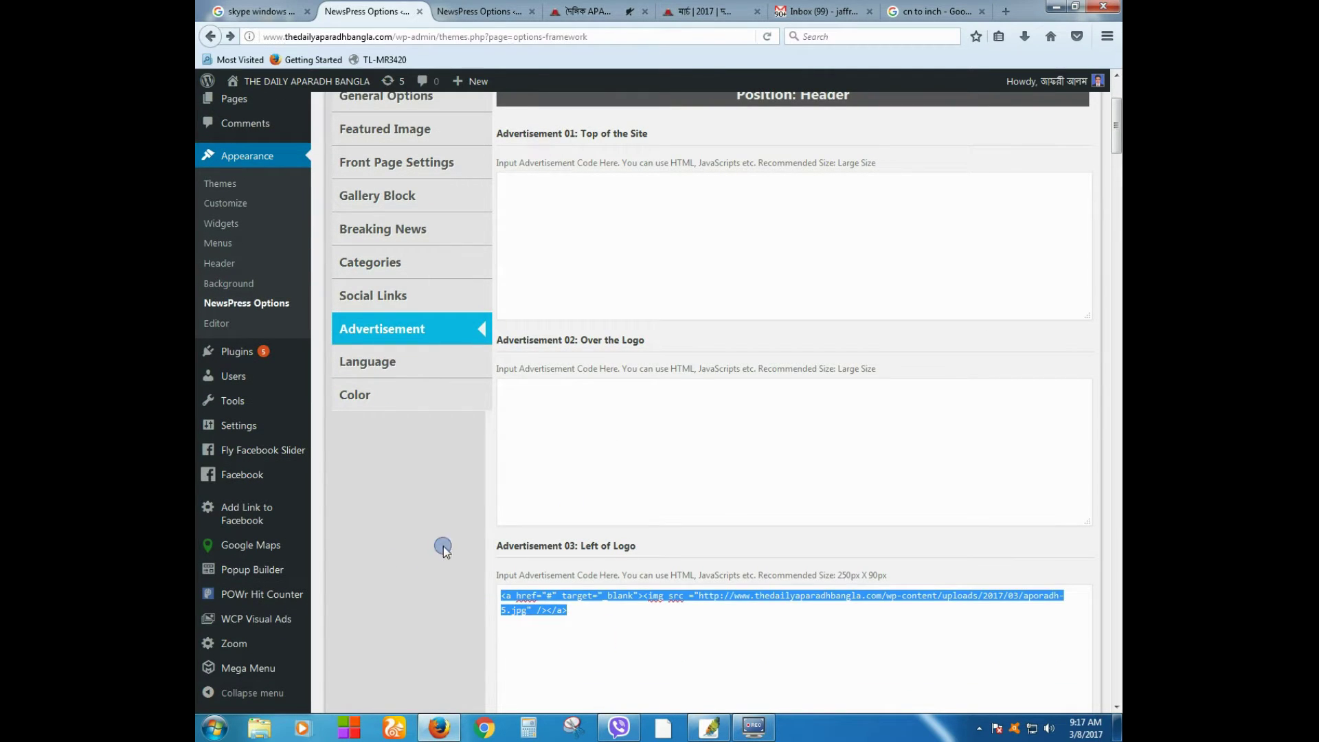
click(584, 11)
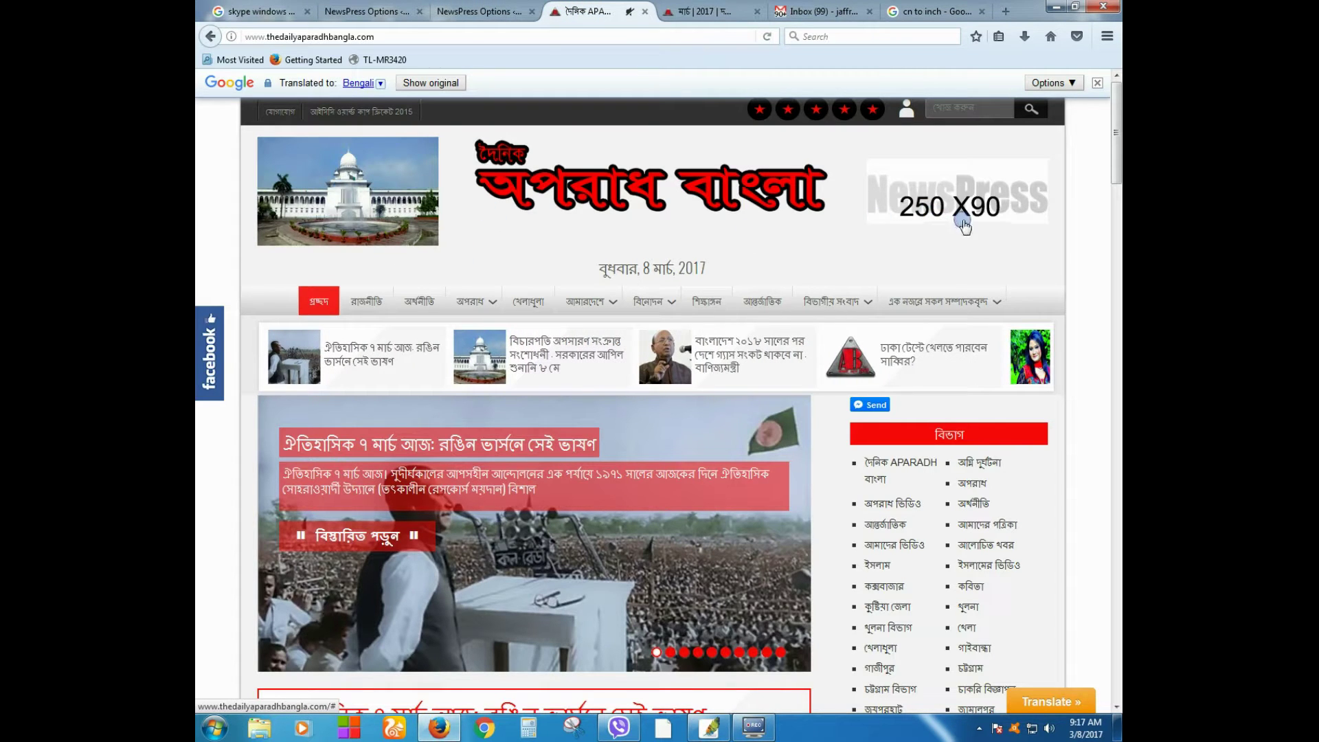
Remove the opening and closing link tags from the Advertisement 04: Right of Logo code, keeping only the image tag.
click(452, 13)
scroll(625, 475, down, 5)
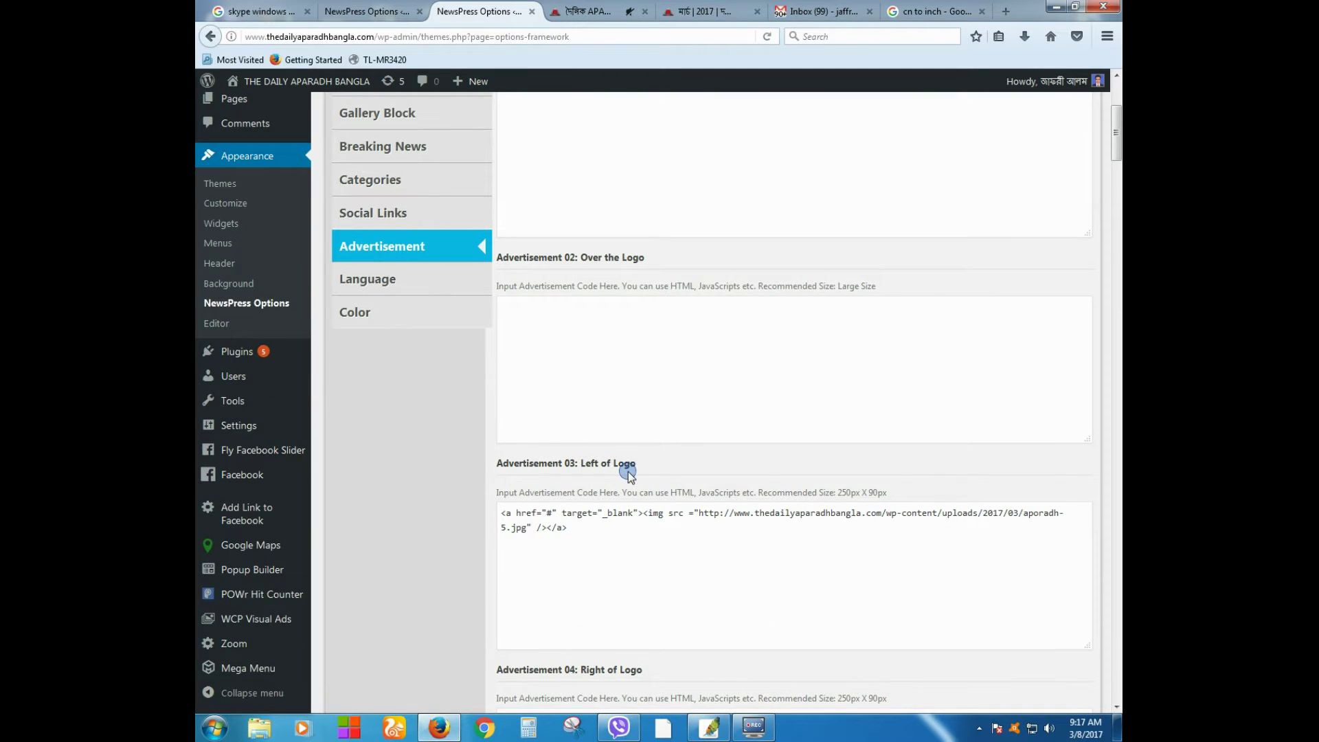
scroll(583, 596, down, 2)
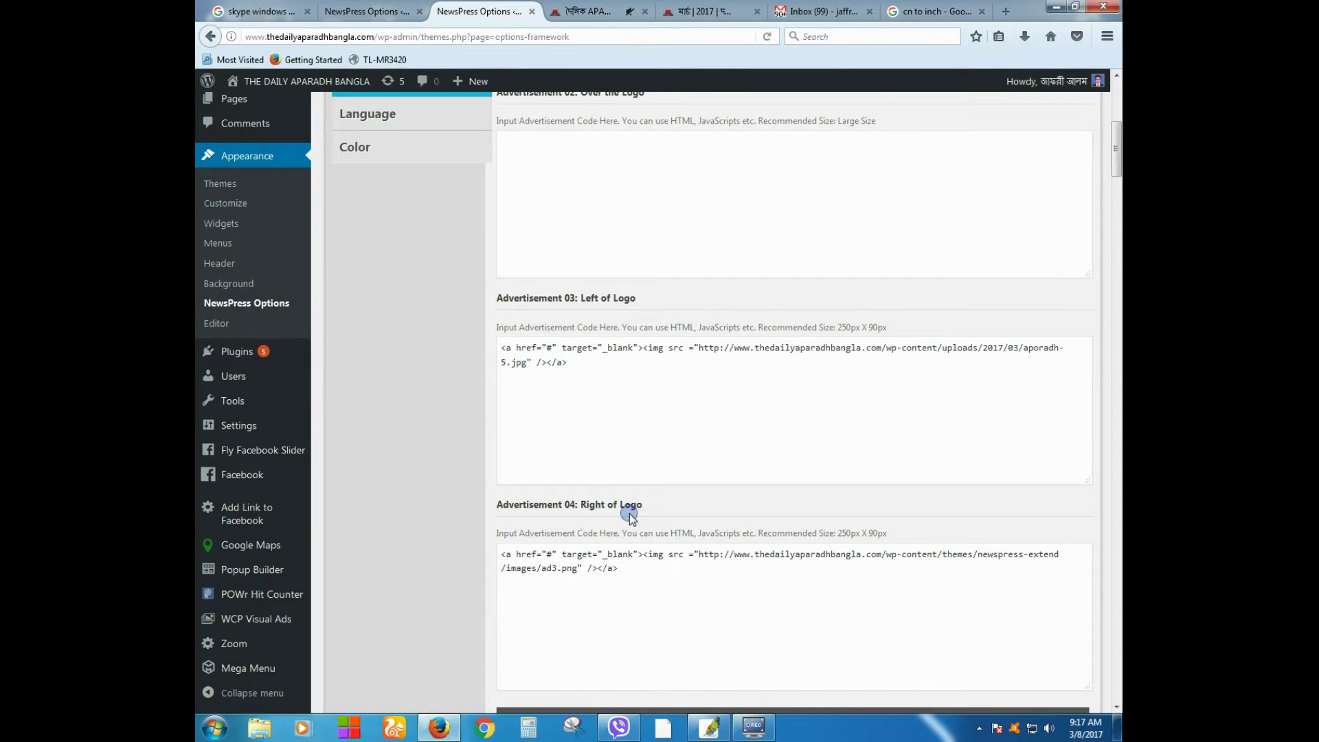
click(536, 556)
drag(501, 554, 644, 554)
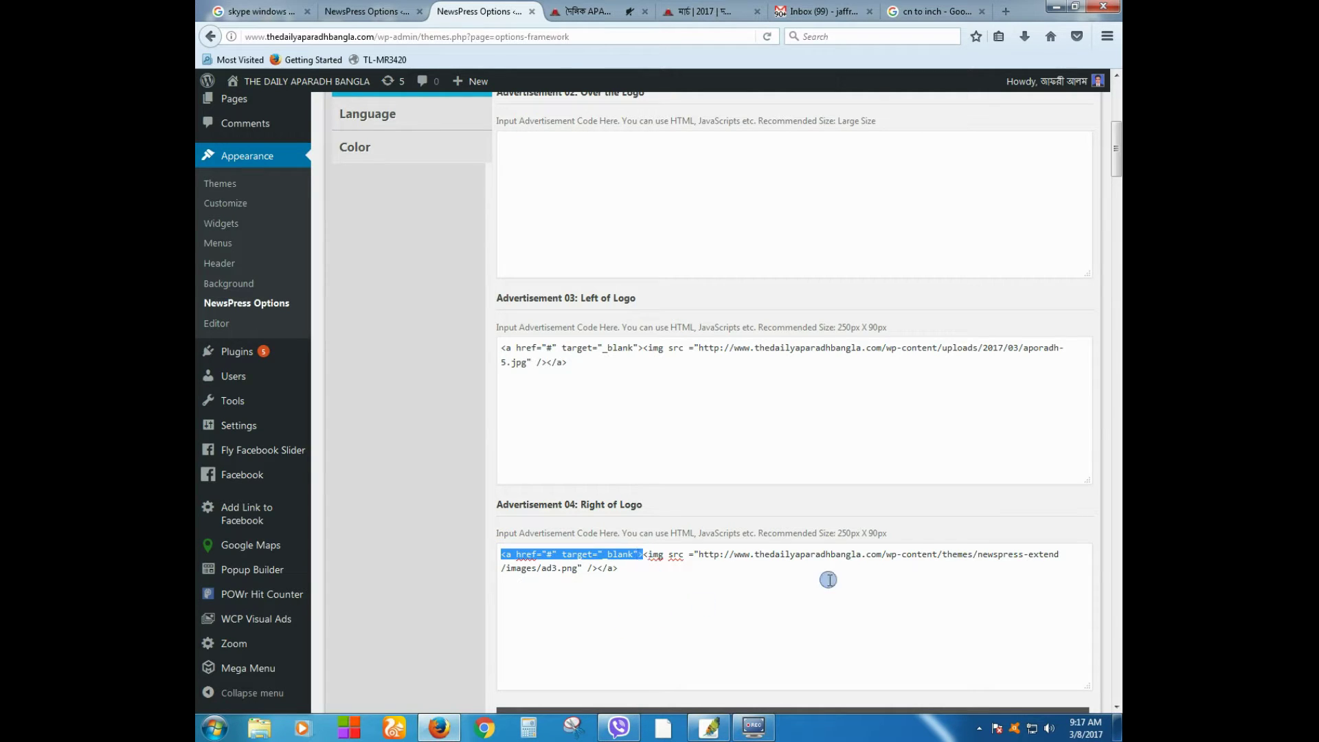
key(BackSpace)
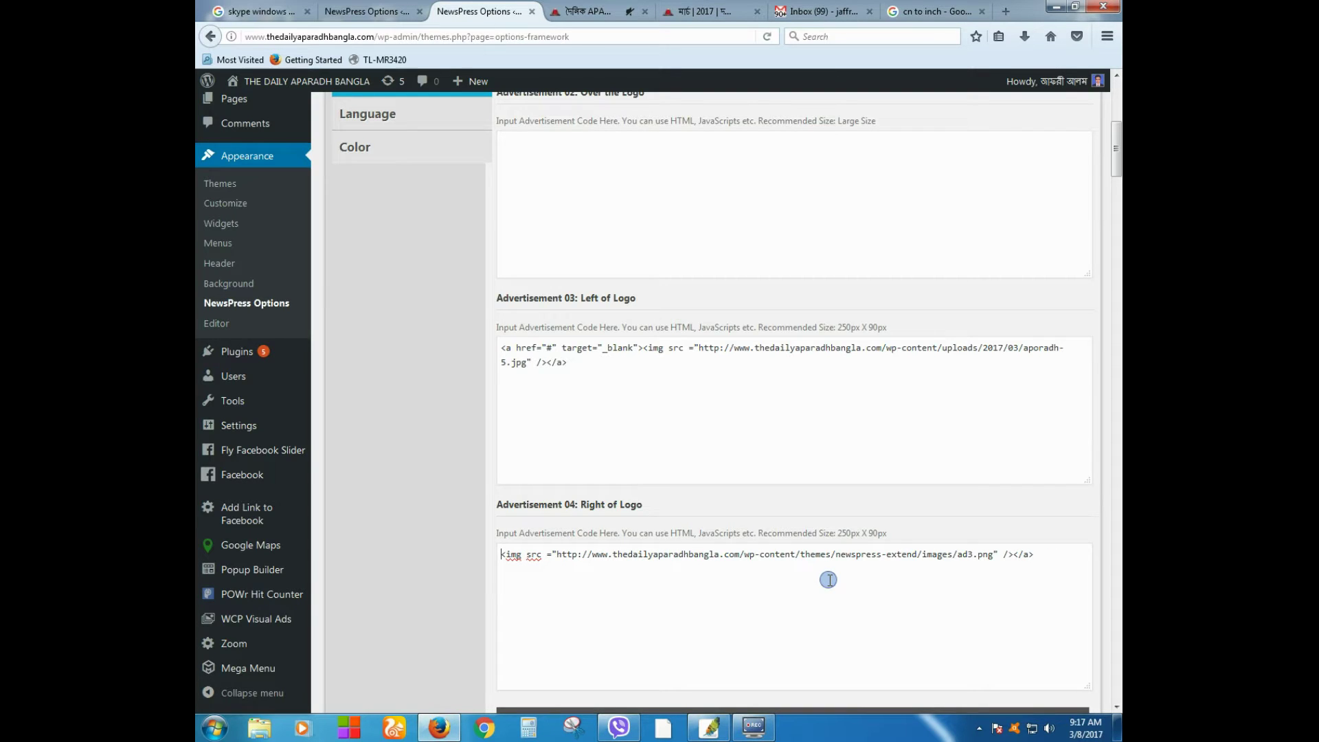
drag(1013, 554, 1104, 564)
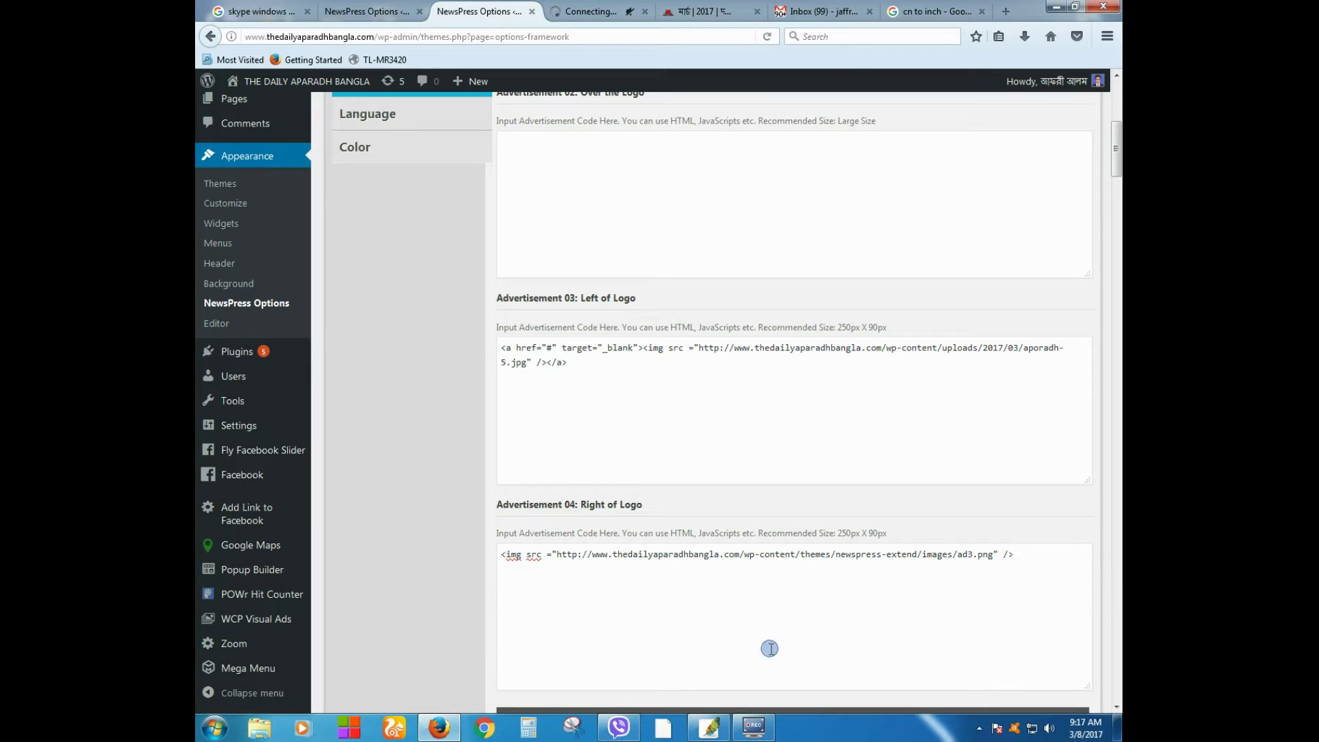
drag(501, 553, 570, 558)
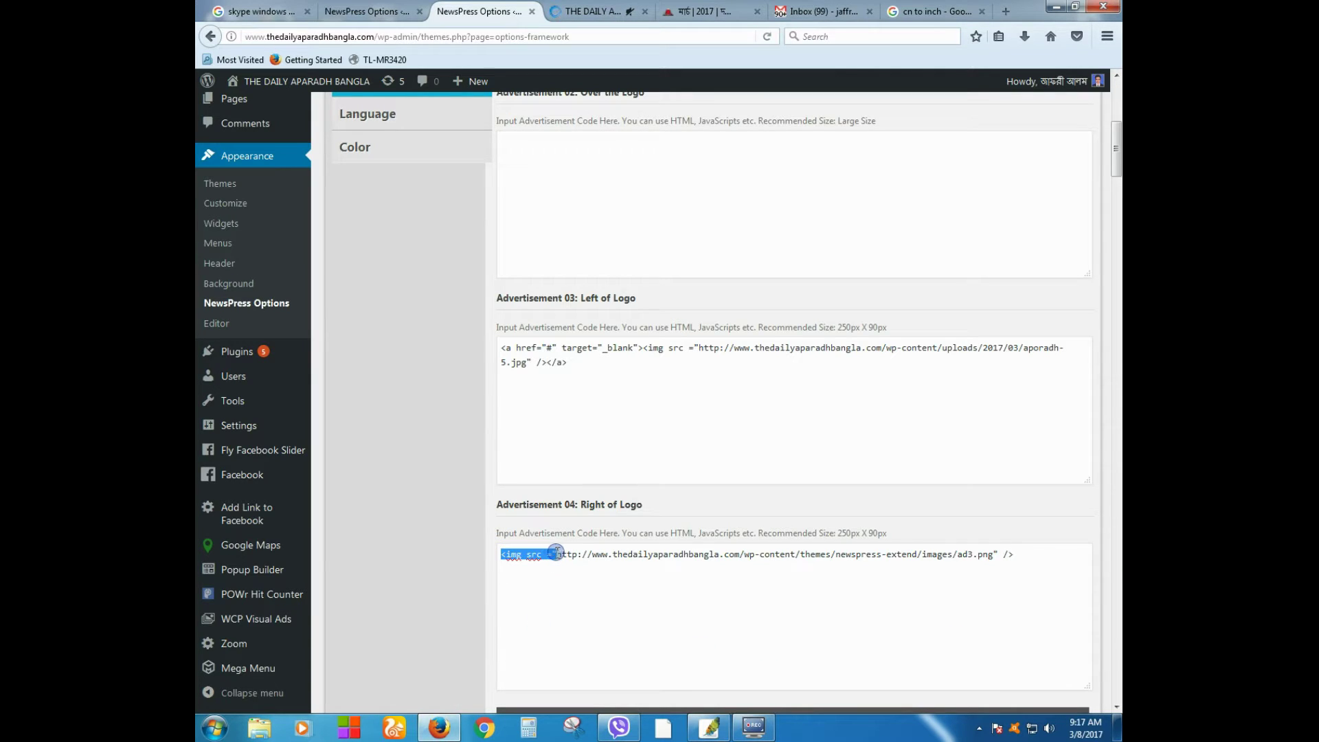
click(560, 596)
drag(557, 551, 987, 561)
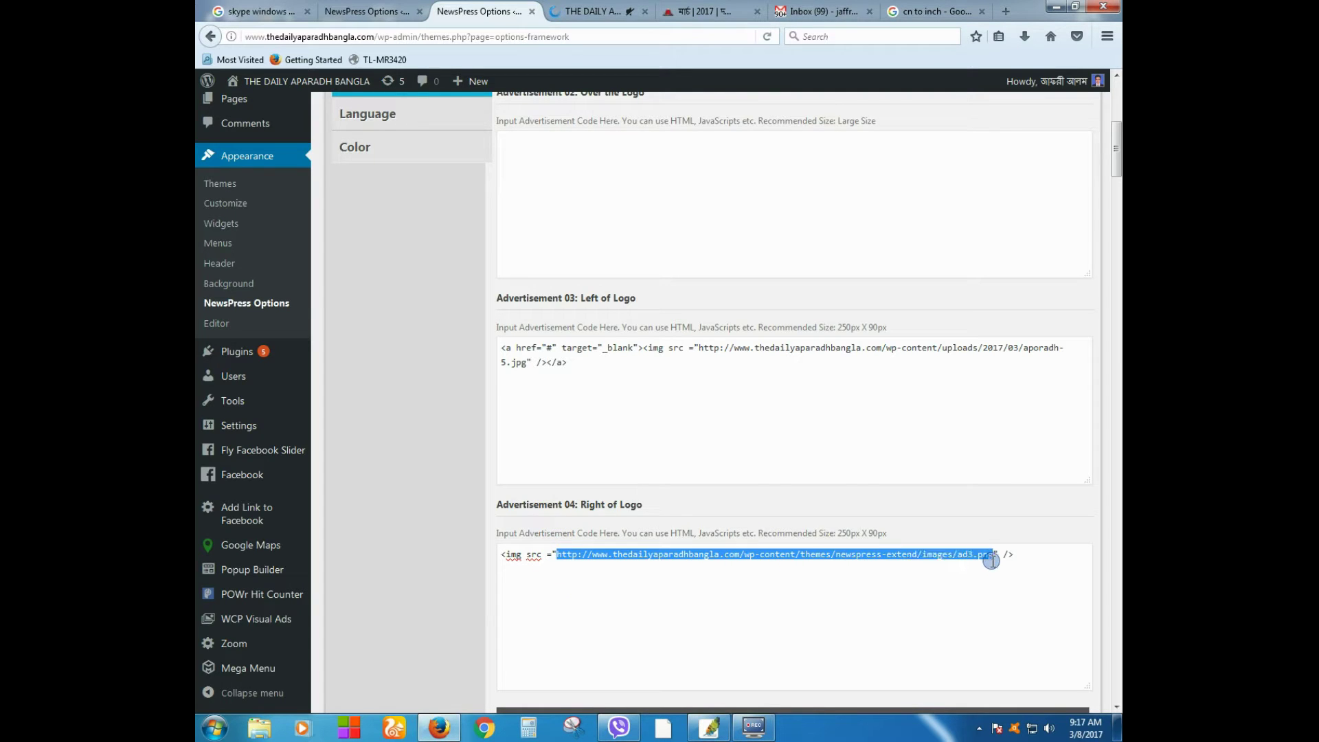
key(Delete)
key(End)
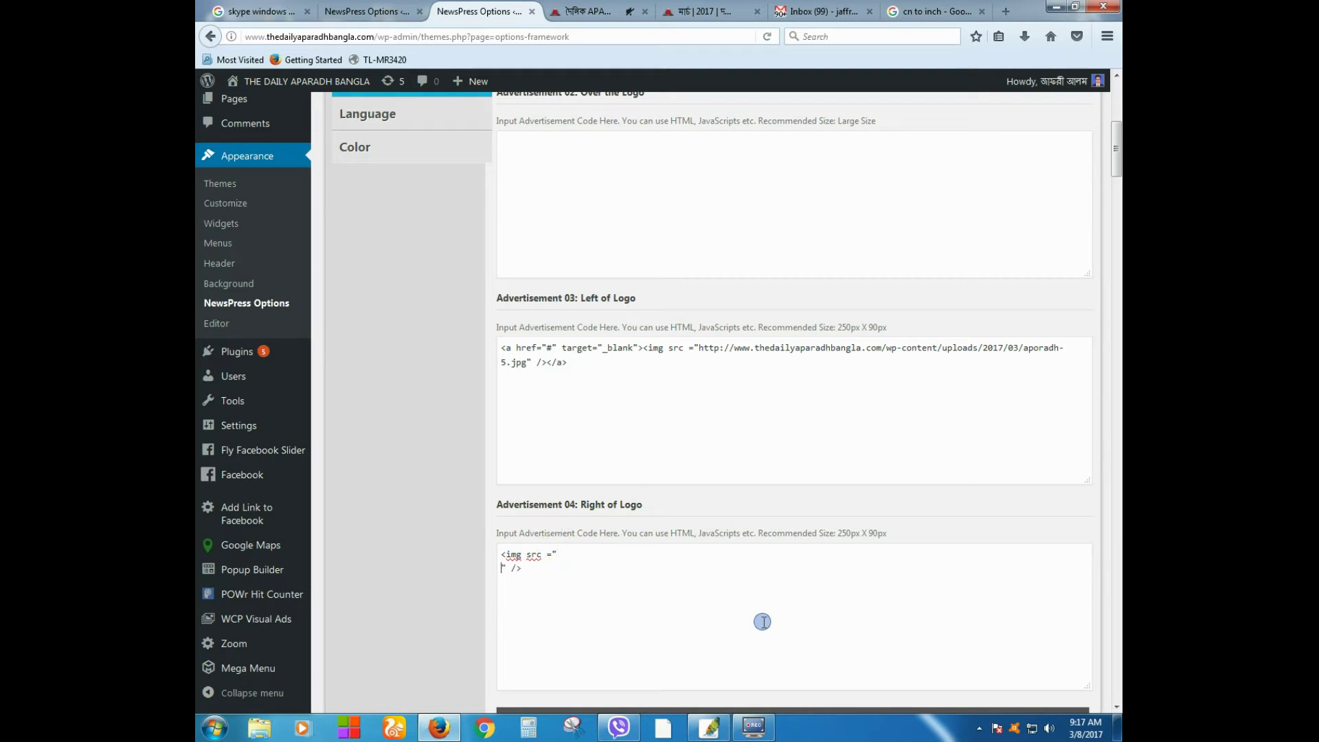
click(520, 573)
right_click(501, 576)
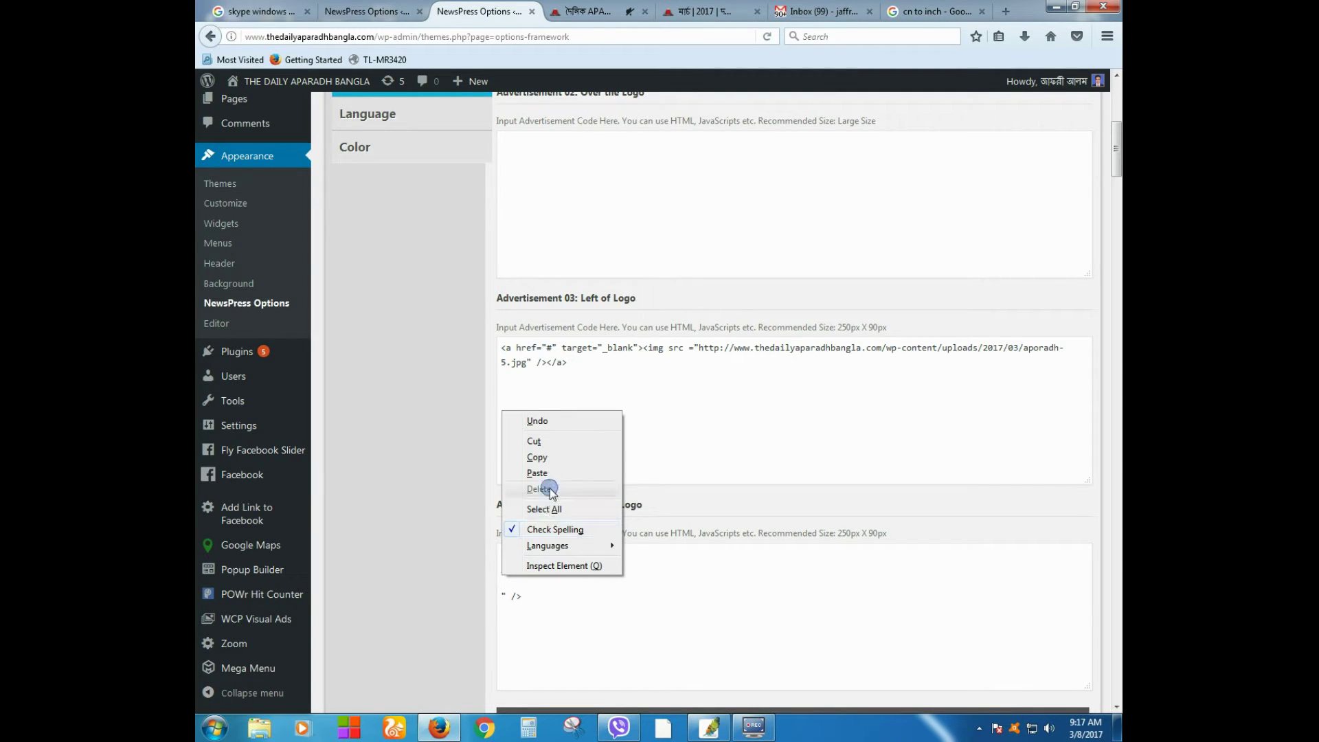
click(537, 473)
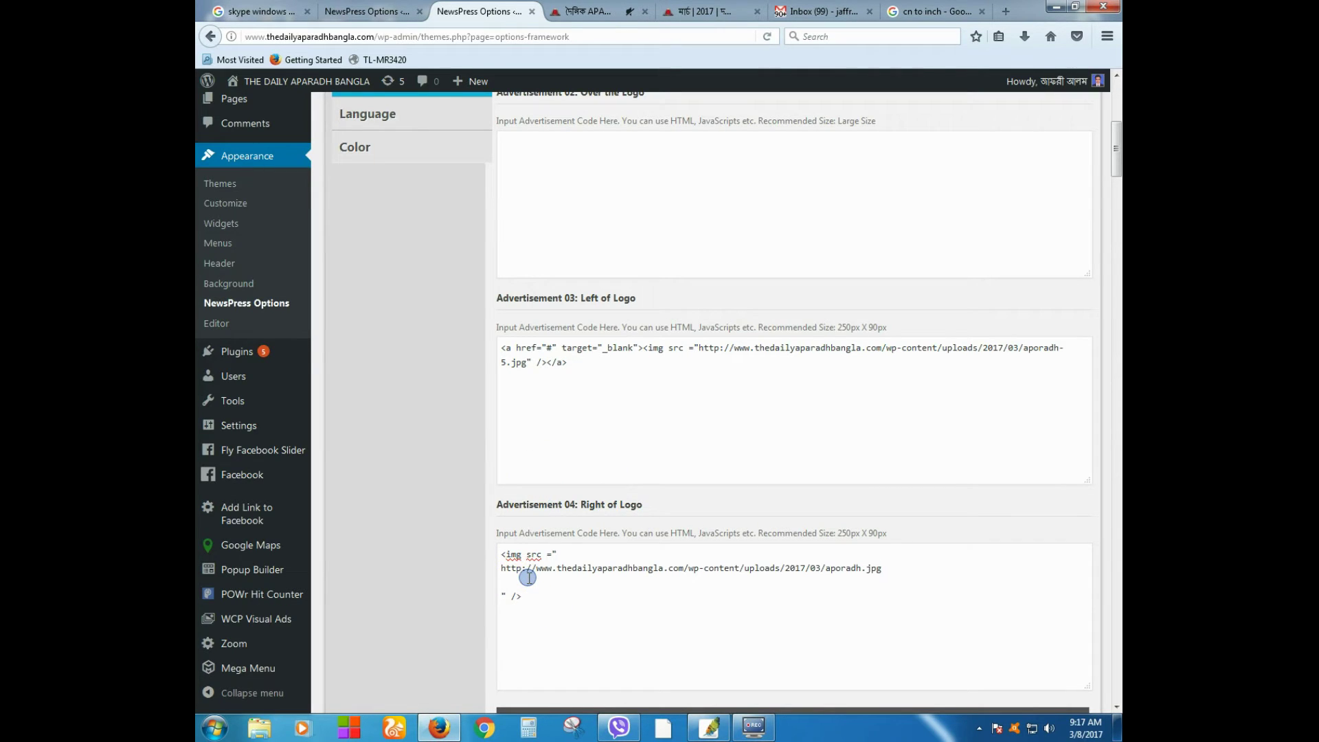
Save the theme options and reload the site's front page to check the advertisement beside the logo.
drag(525, 593, 499, 553)
click(418, 466)
drag(1116, 140, 1117, 671)
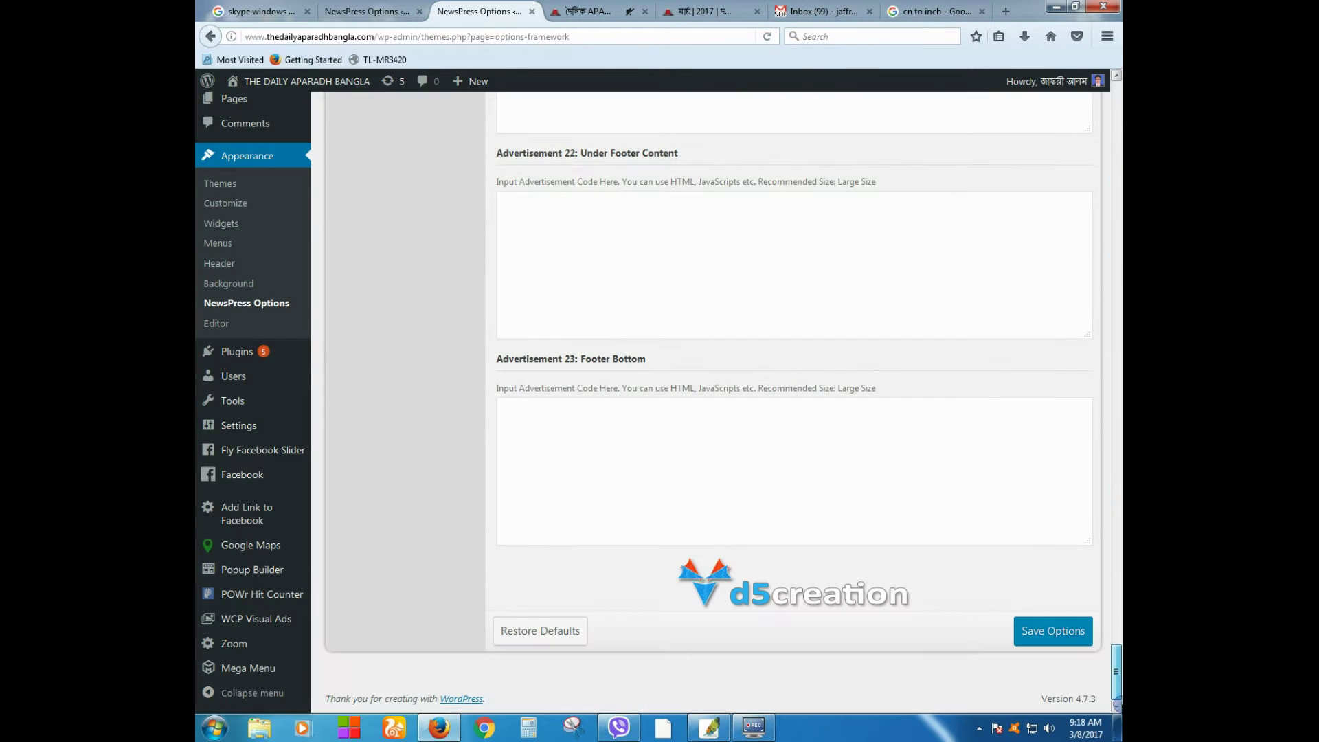
click(1051, 631)
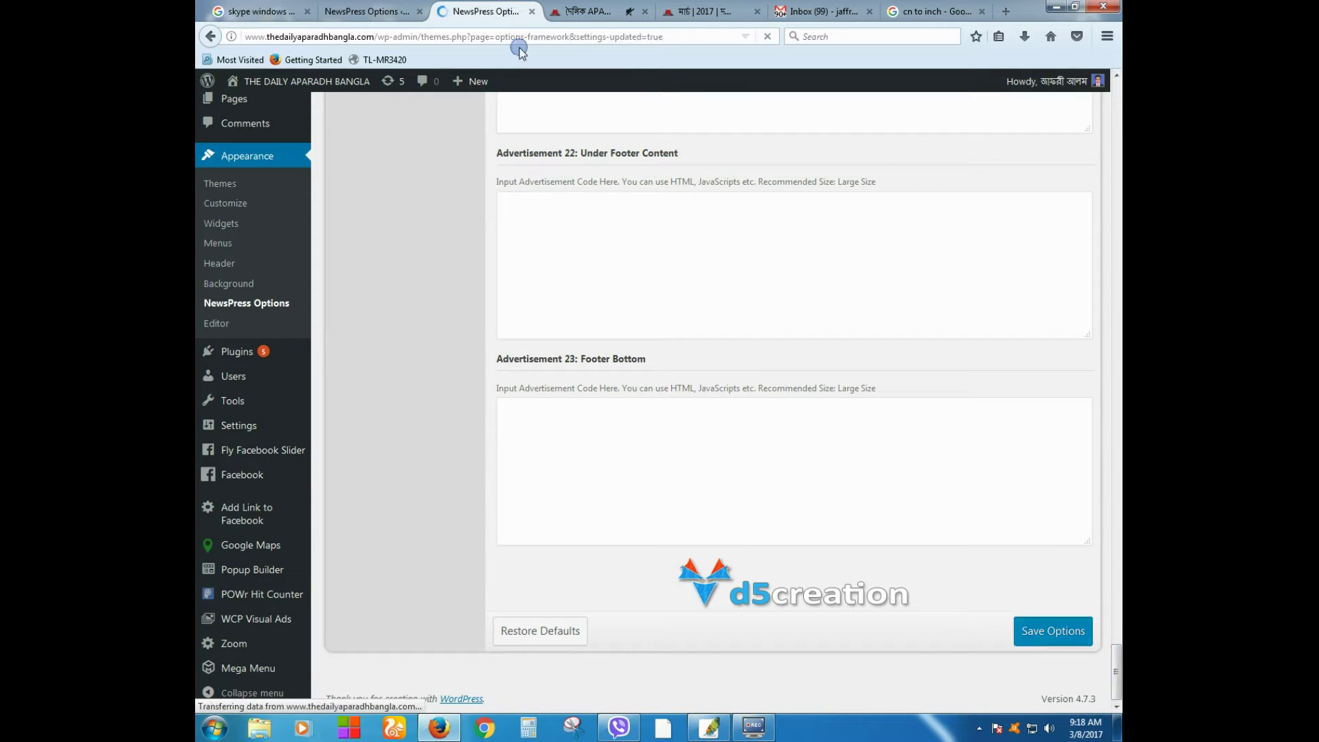
click(599, 11)
click(767, 36)
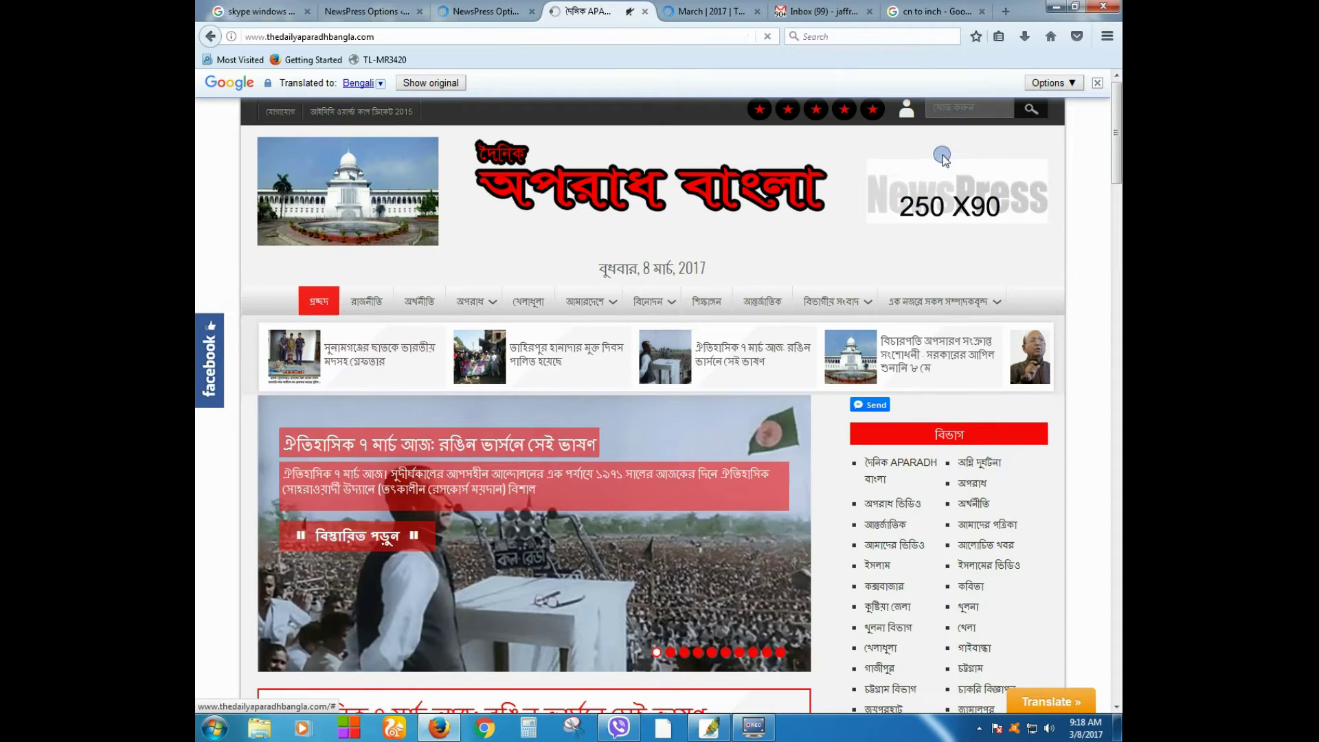
click(908, 239)
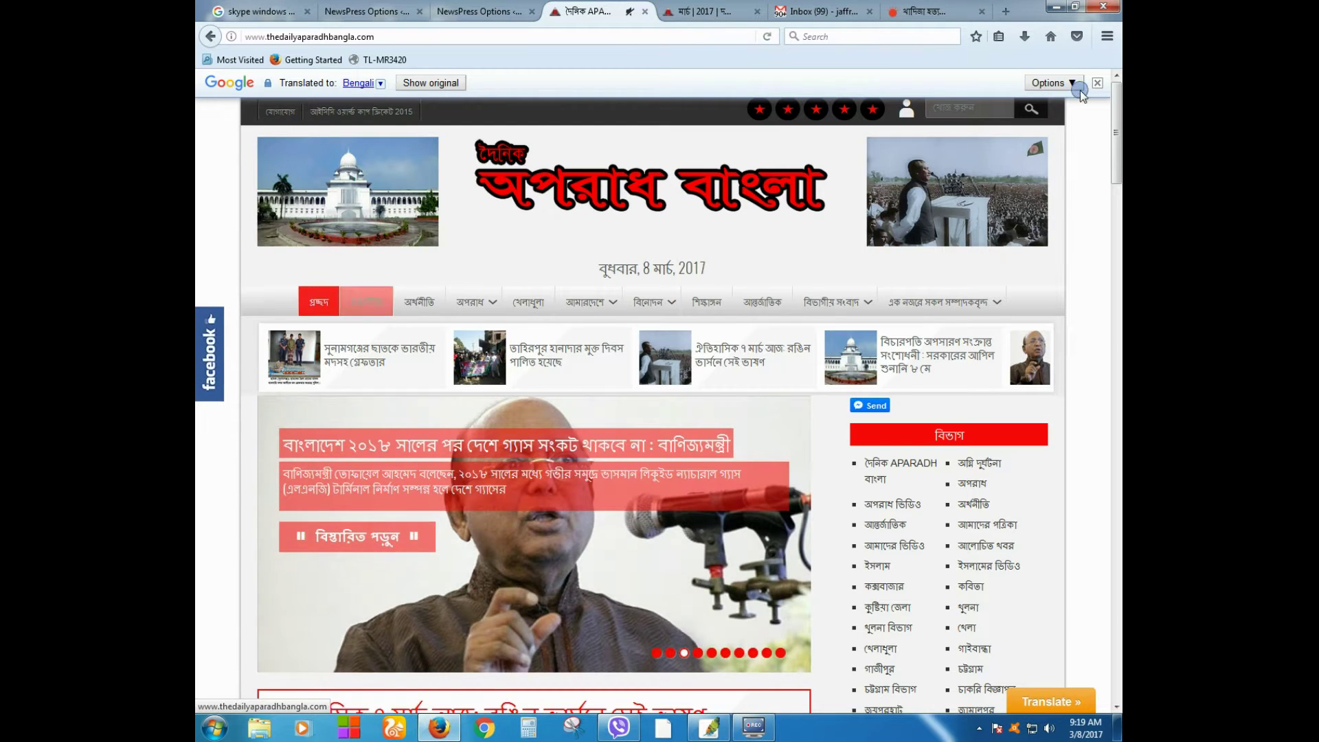
Dismiss the translation bar on the site and copy the headline of the open Prothom Alo article.
click(1097, 84)
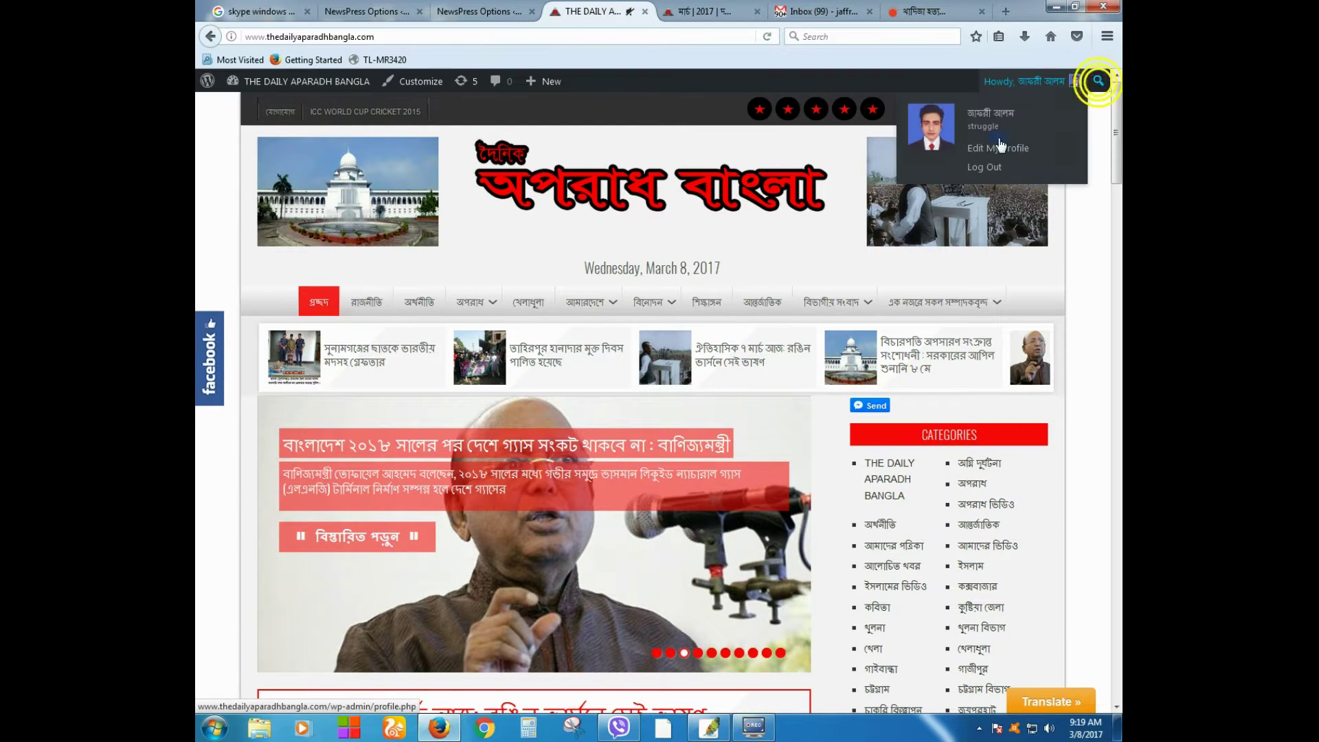
click(923, 12)
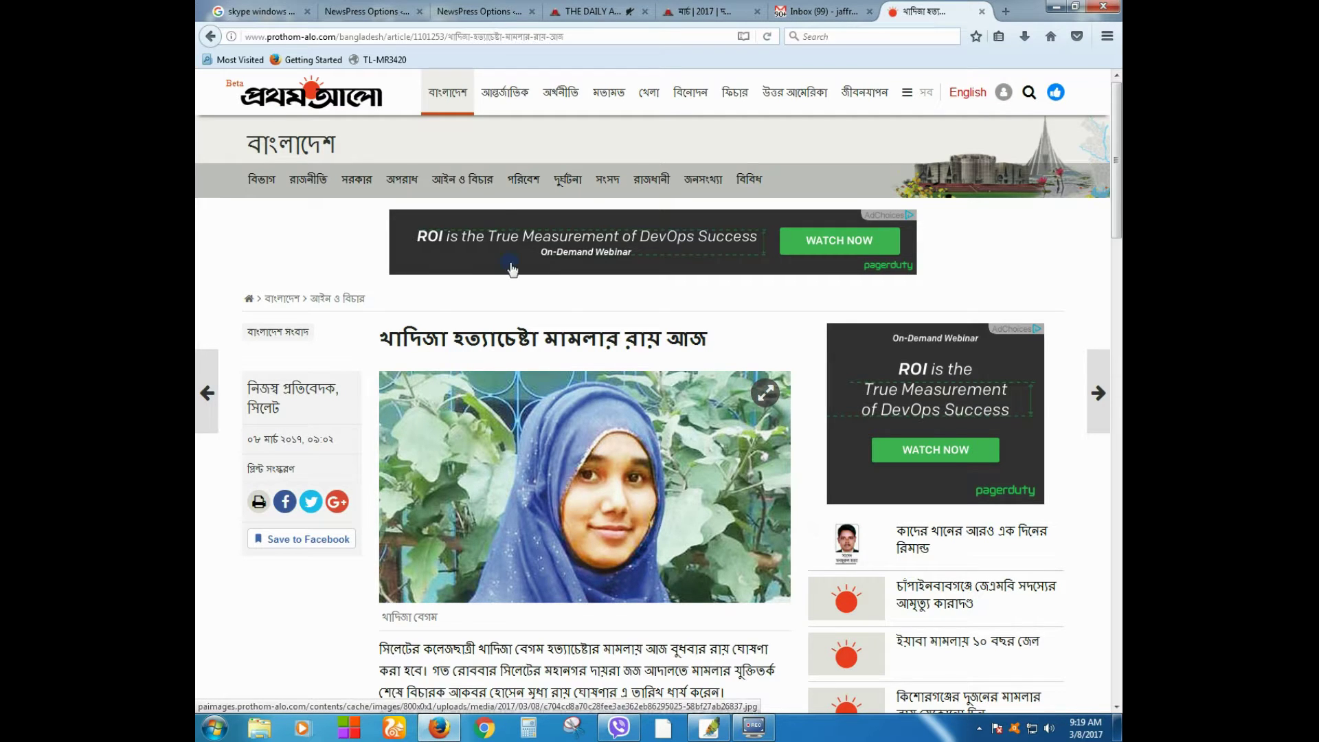
scroll(494, 485, down, 2)
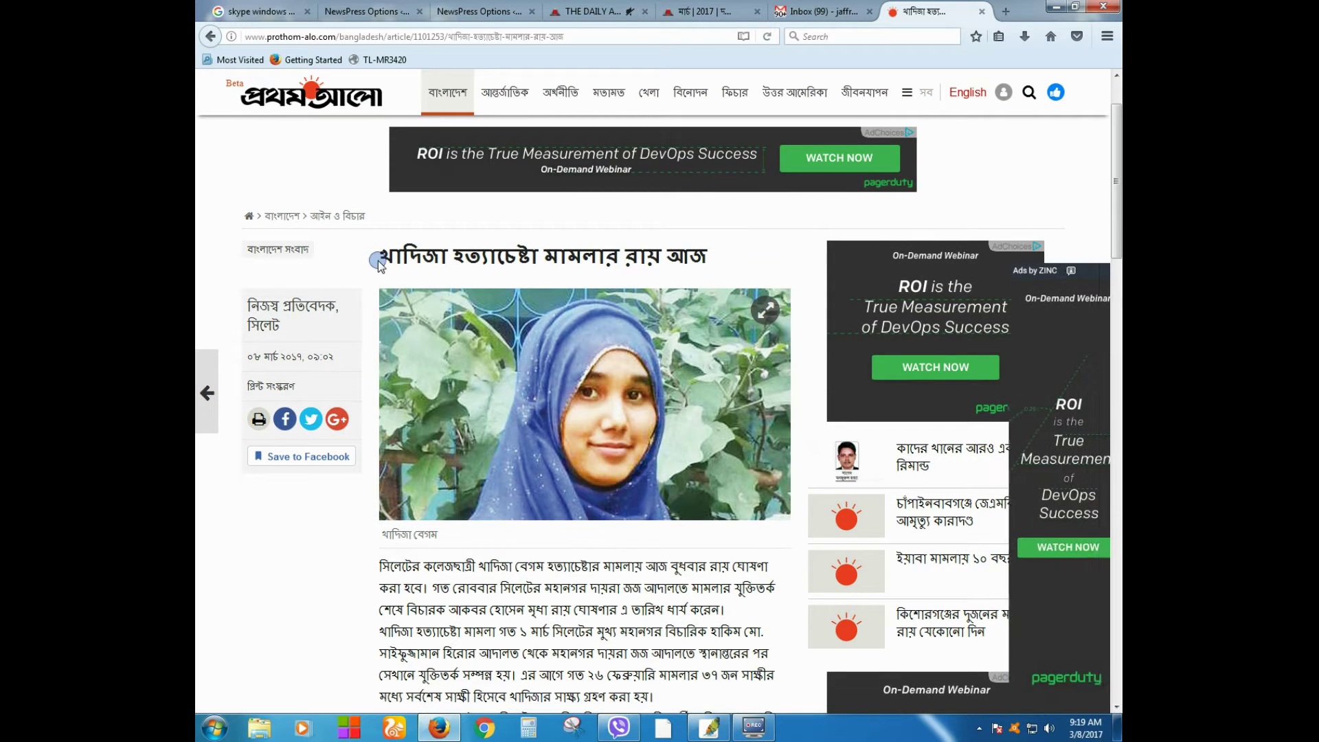
drag(699, 264, 386, 255)
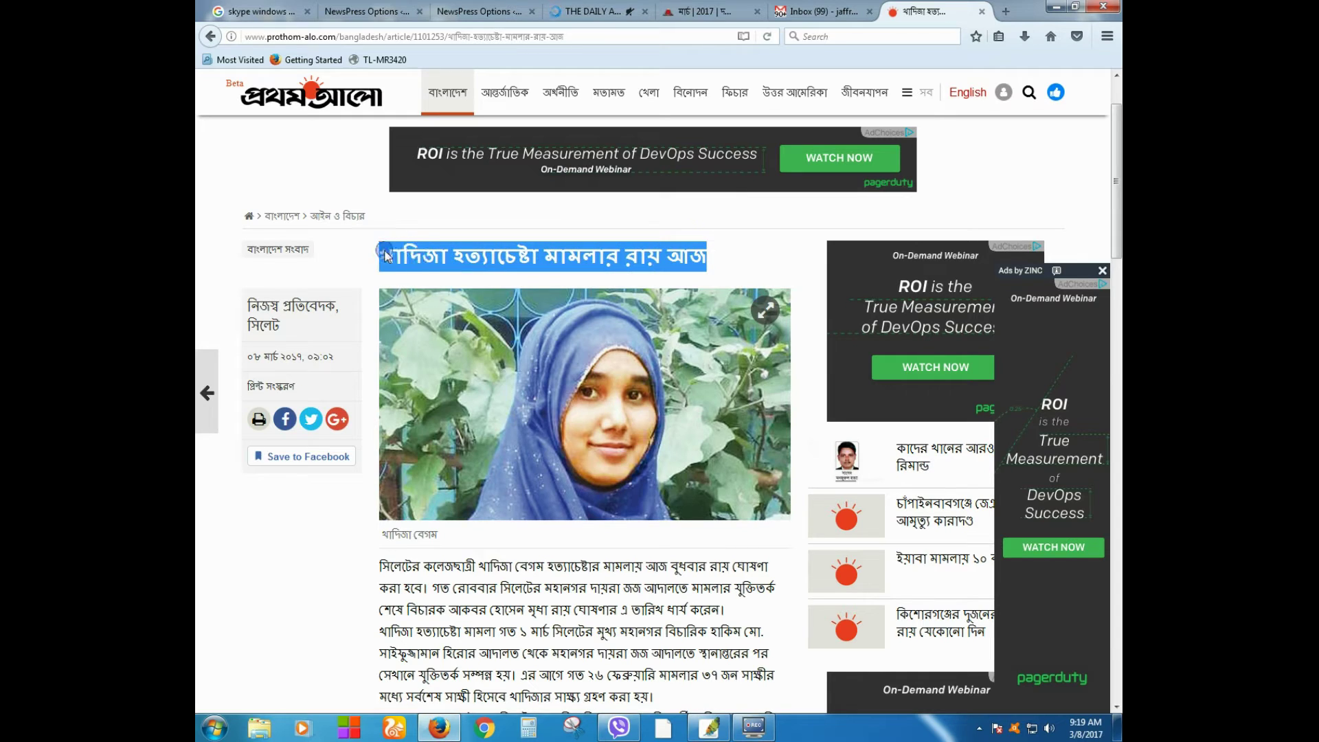
right_click(392, 261)
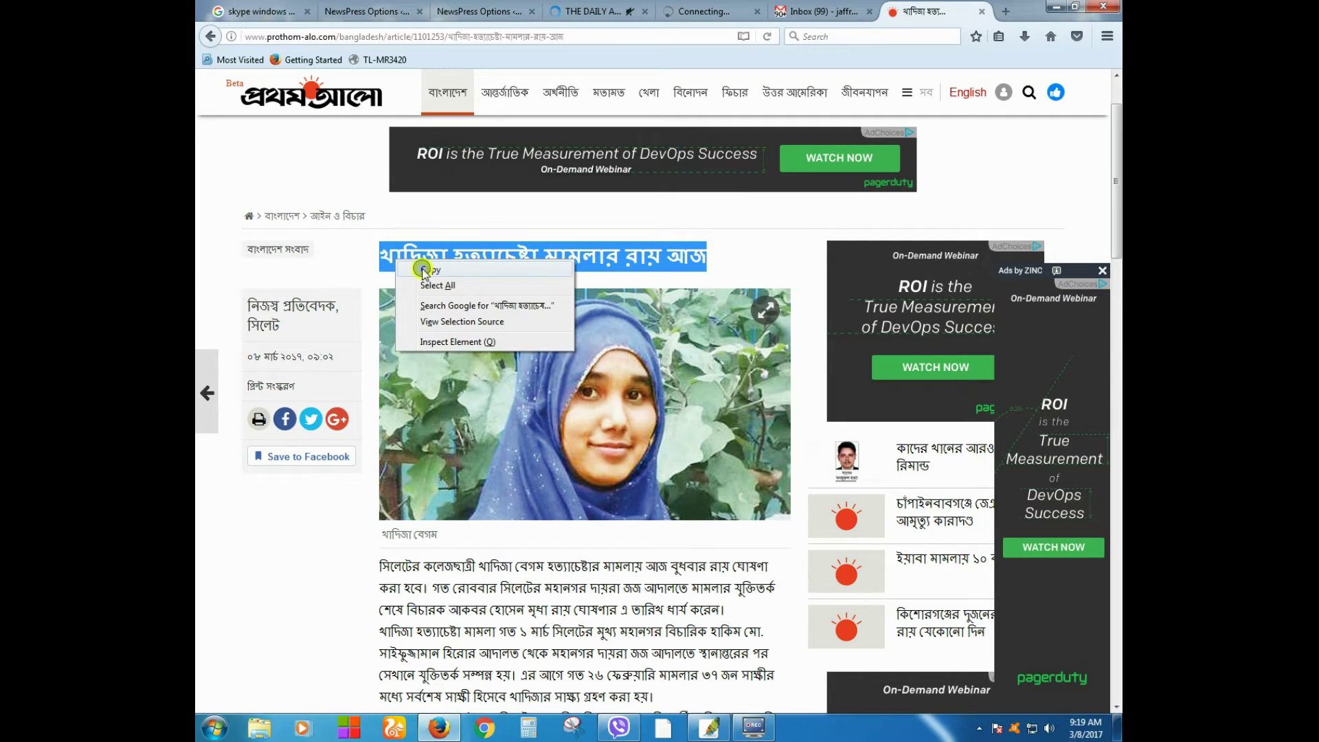
click(426, 270)
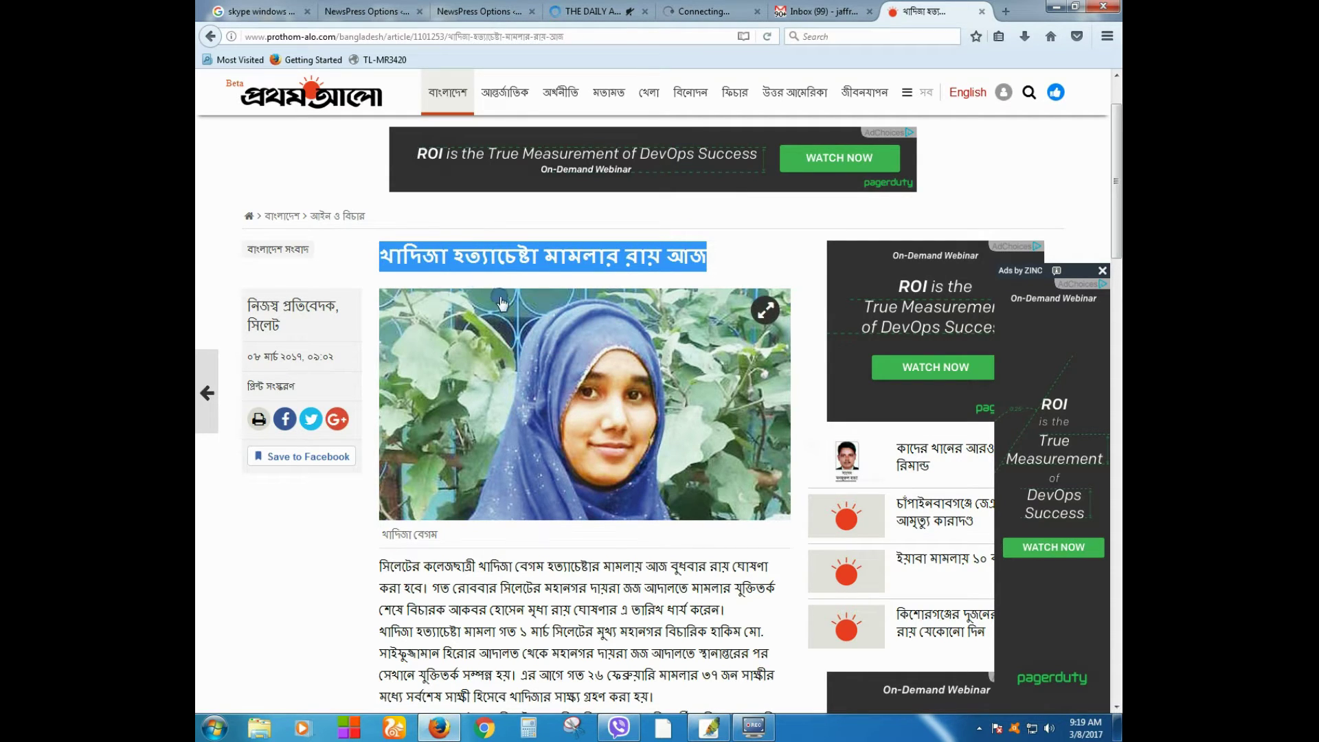
Create a new post on the site and paste the copied headline as its title.
click(697, 11)
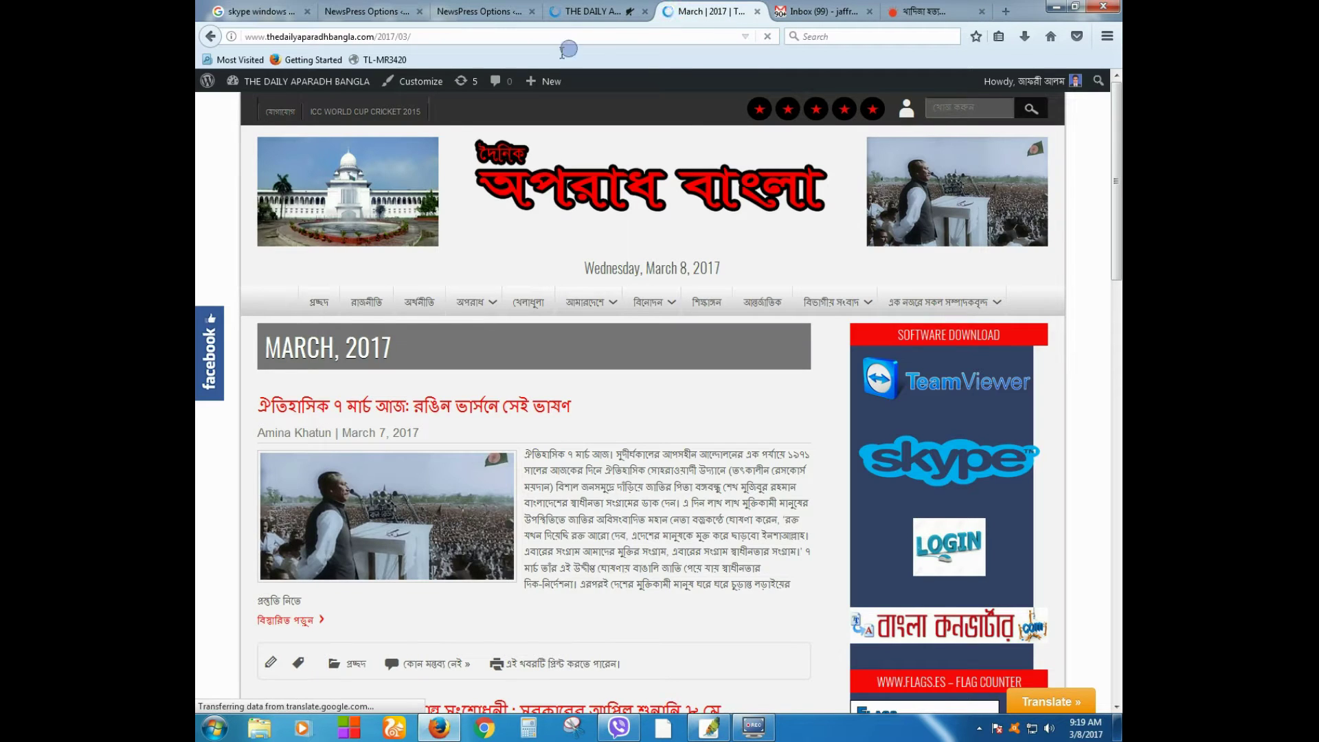
mouse_move(556, 87)
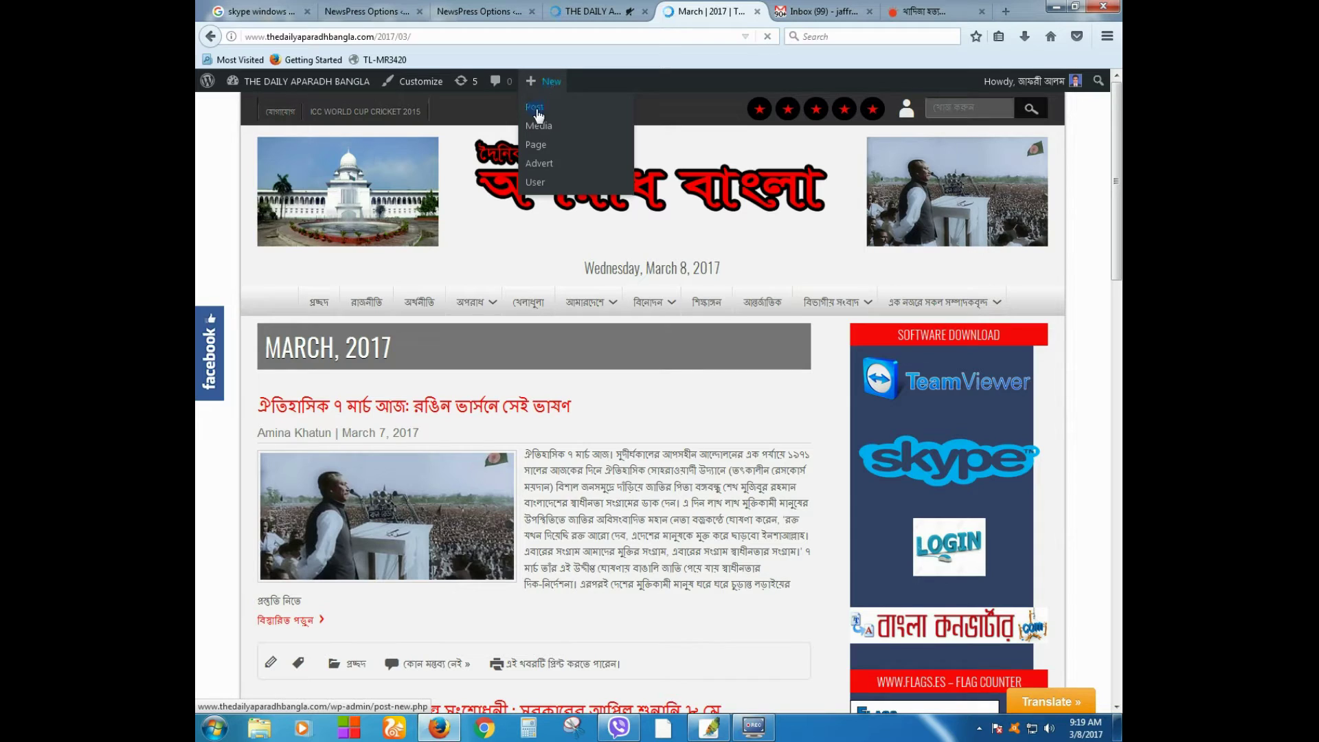
click(536, 109)
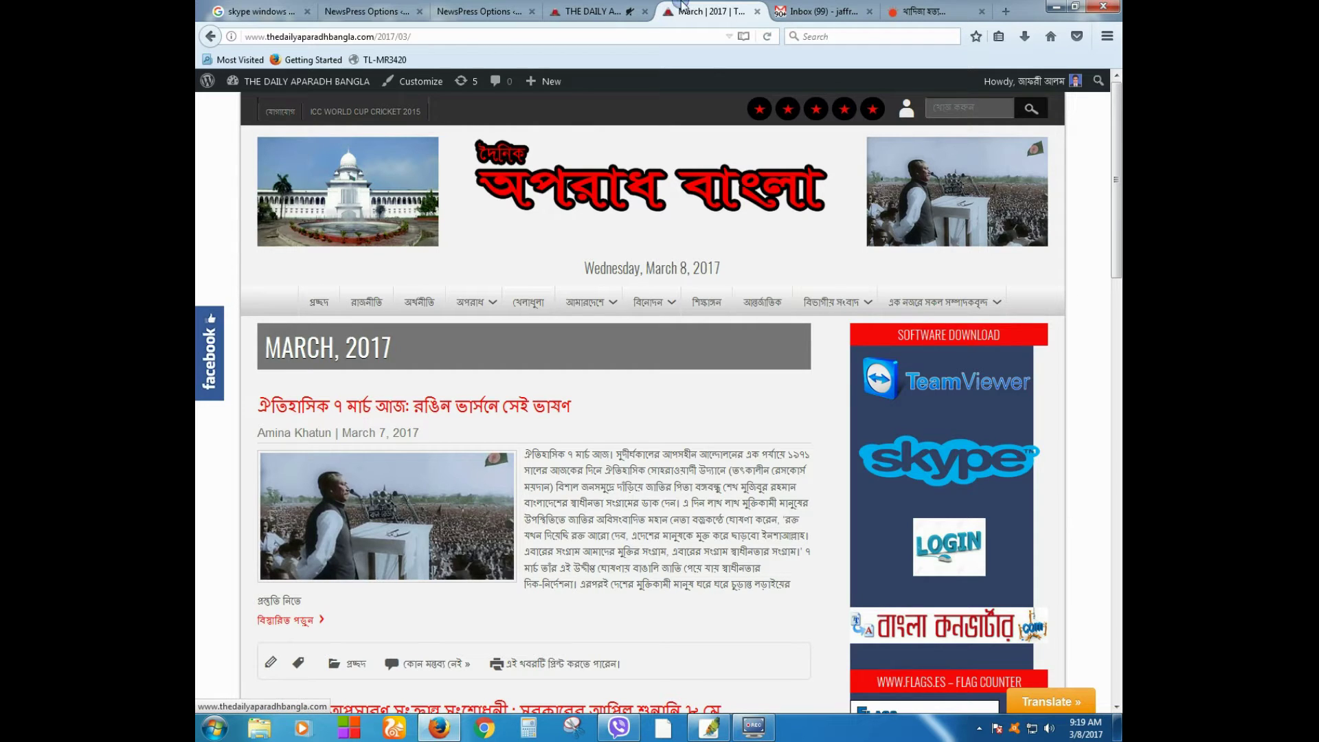
mouse_move(535, 83)
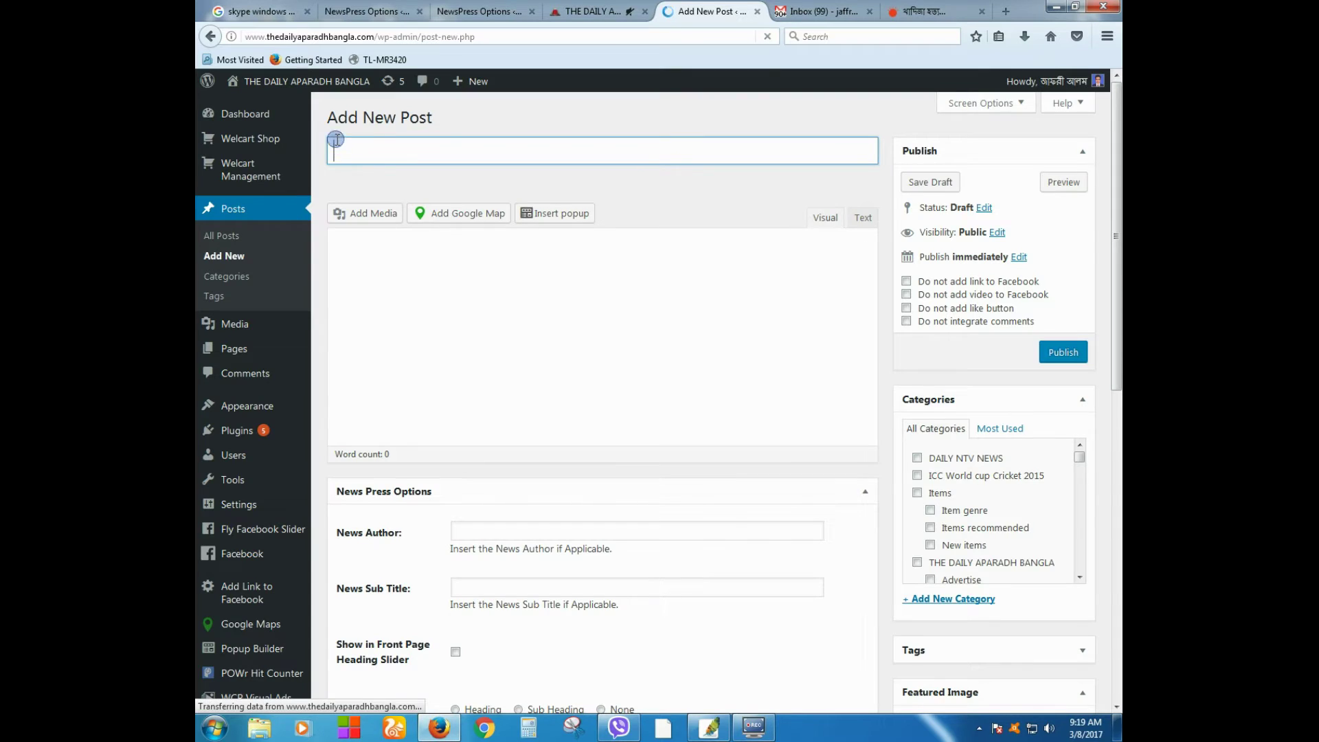
right_click(381, 154)
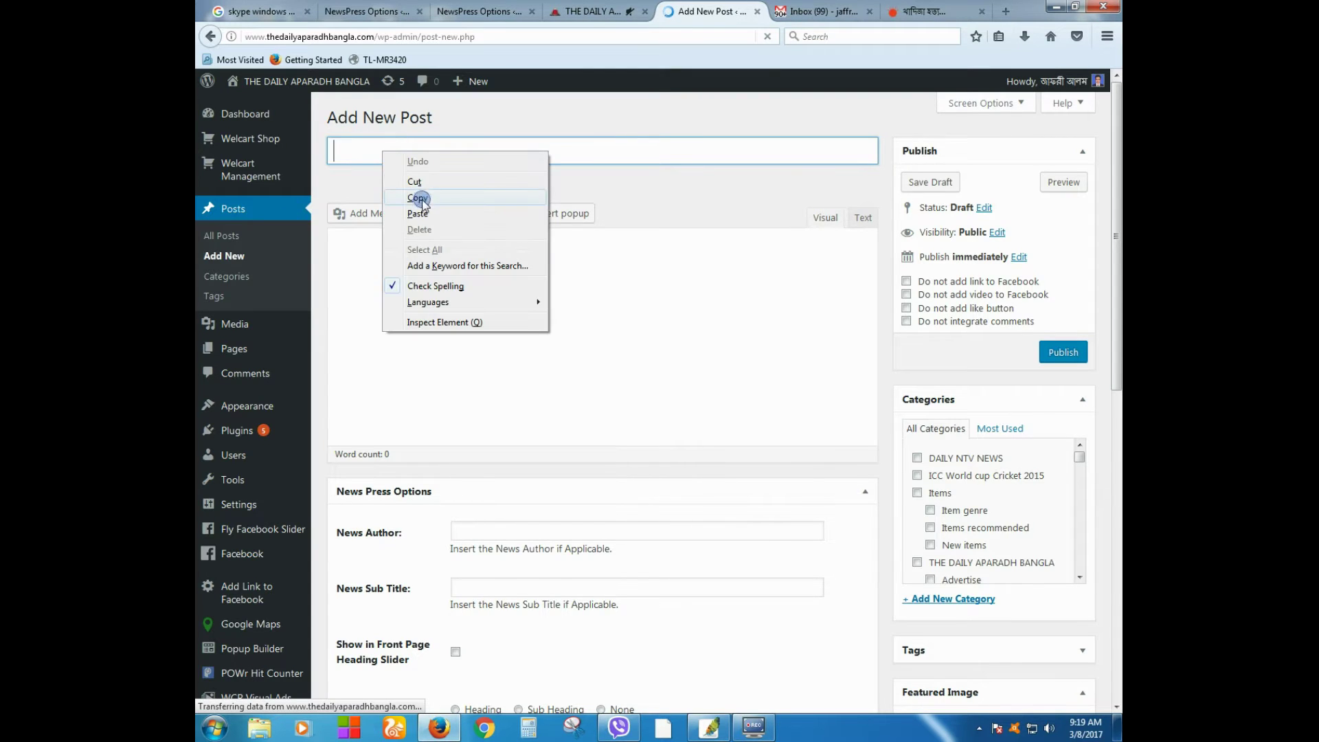
click(411, 204)
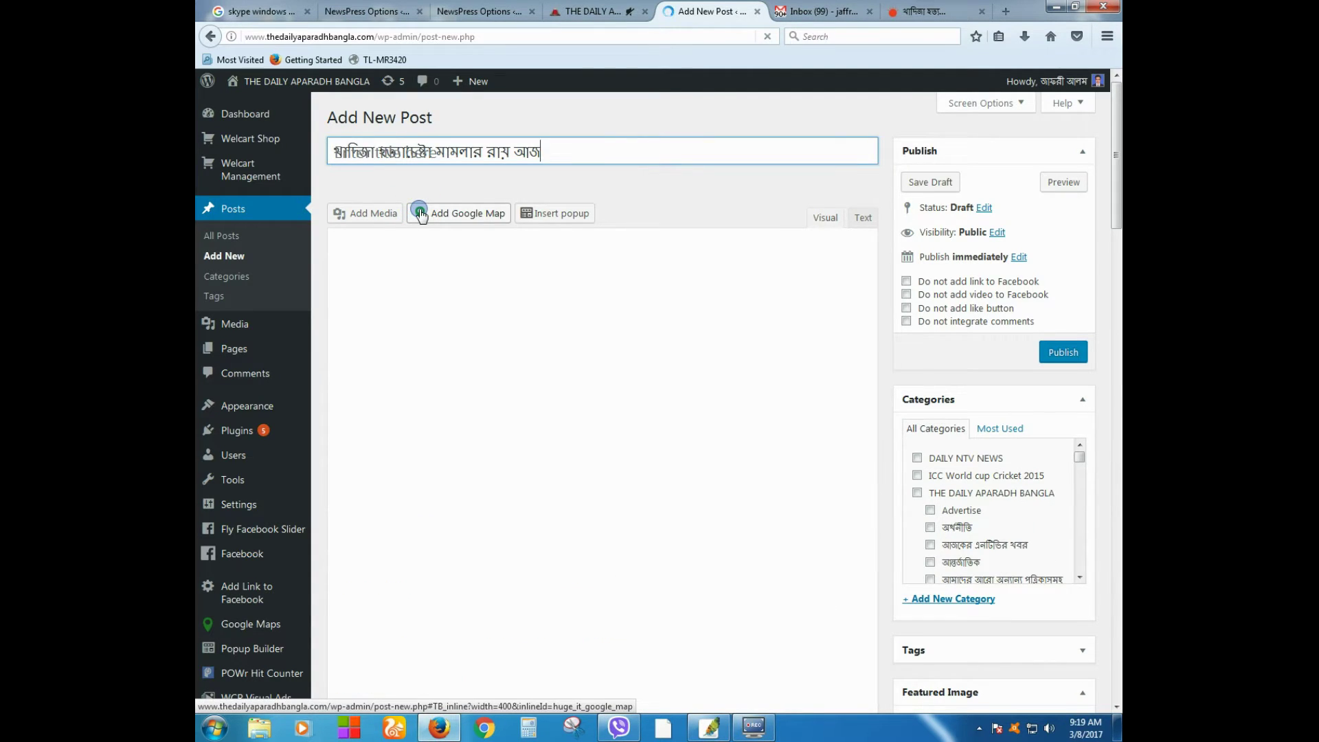
Copy the full body text of the Prothom Alo article, from the first paragraph to the last.
click(398, 390)
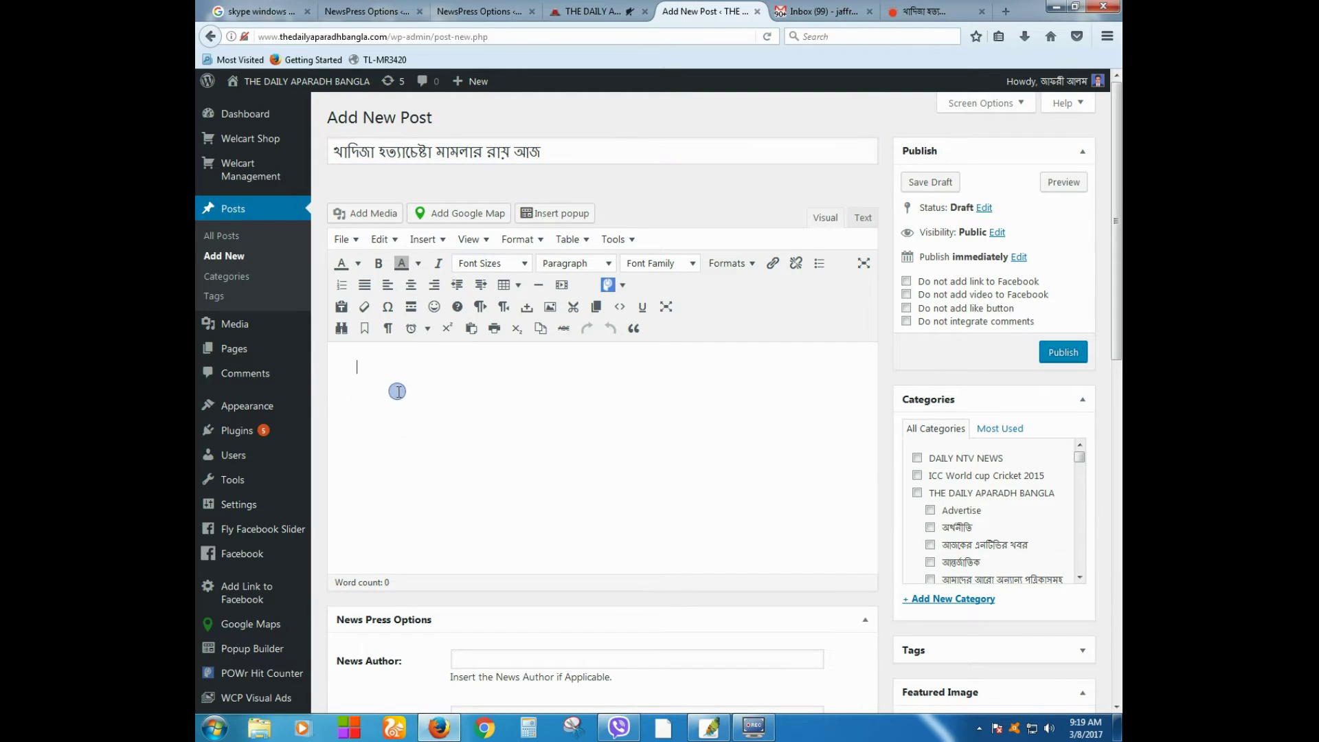
click(893, 9)
scroll(504, 415, down, 5)
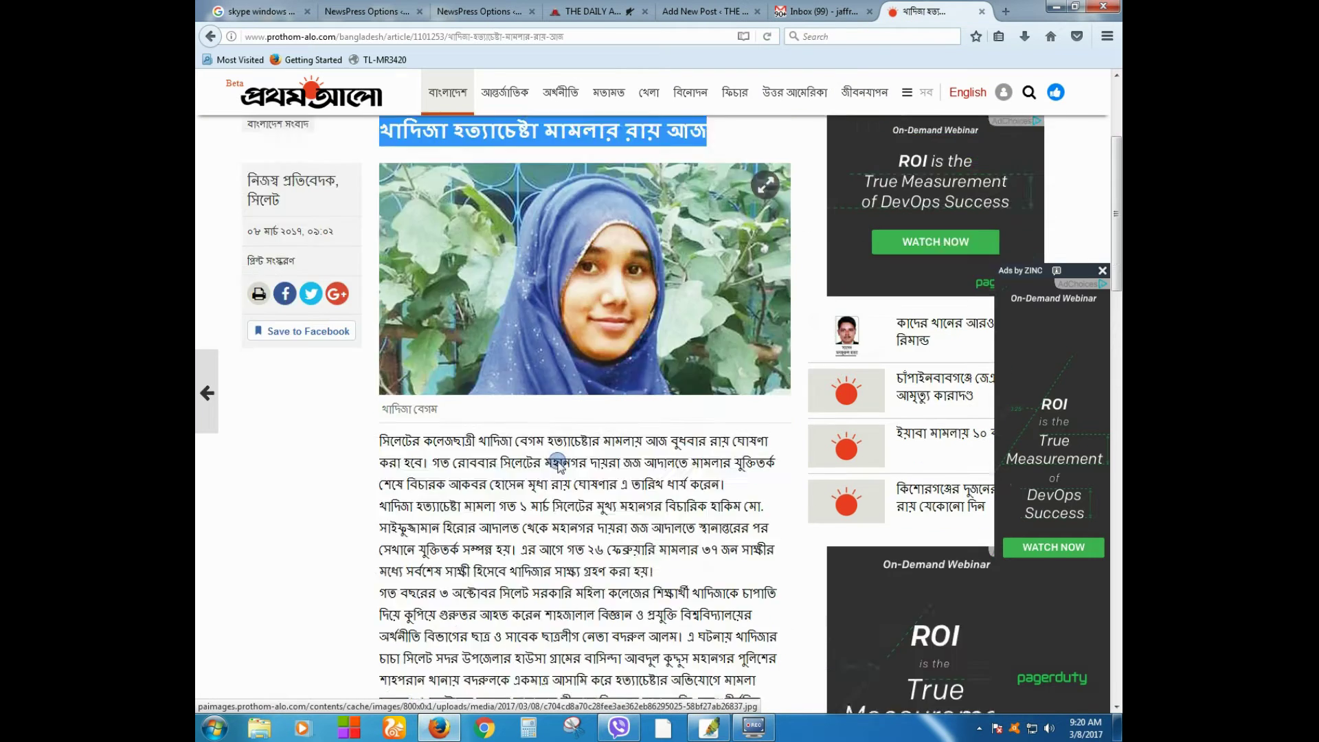
drag(384, 235, 777, 520)
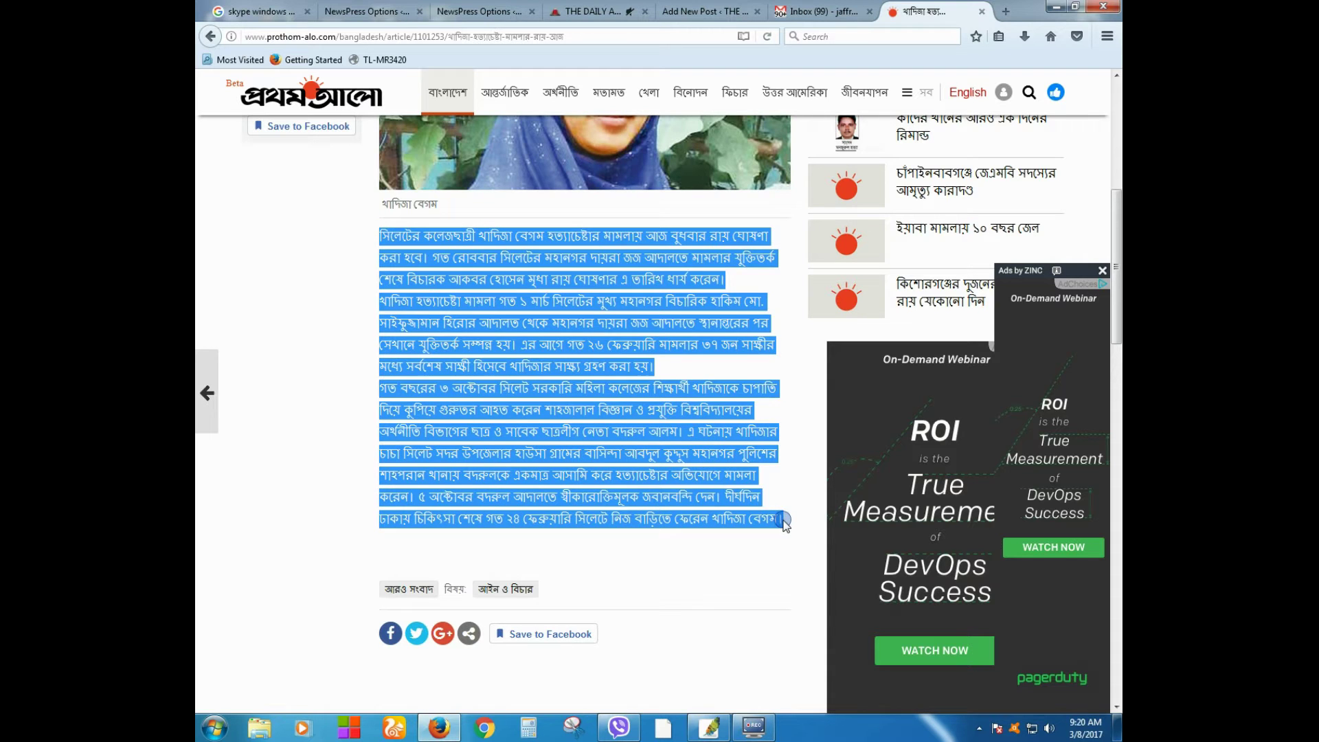
right_click(598, 269)
click(637, 280)
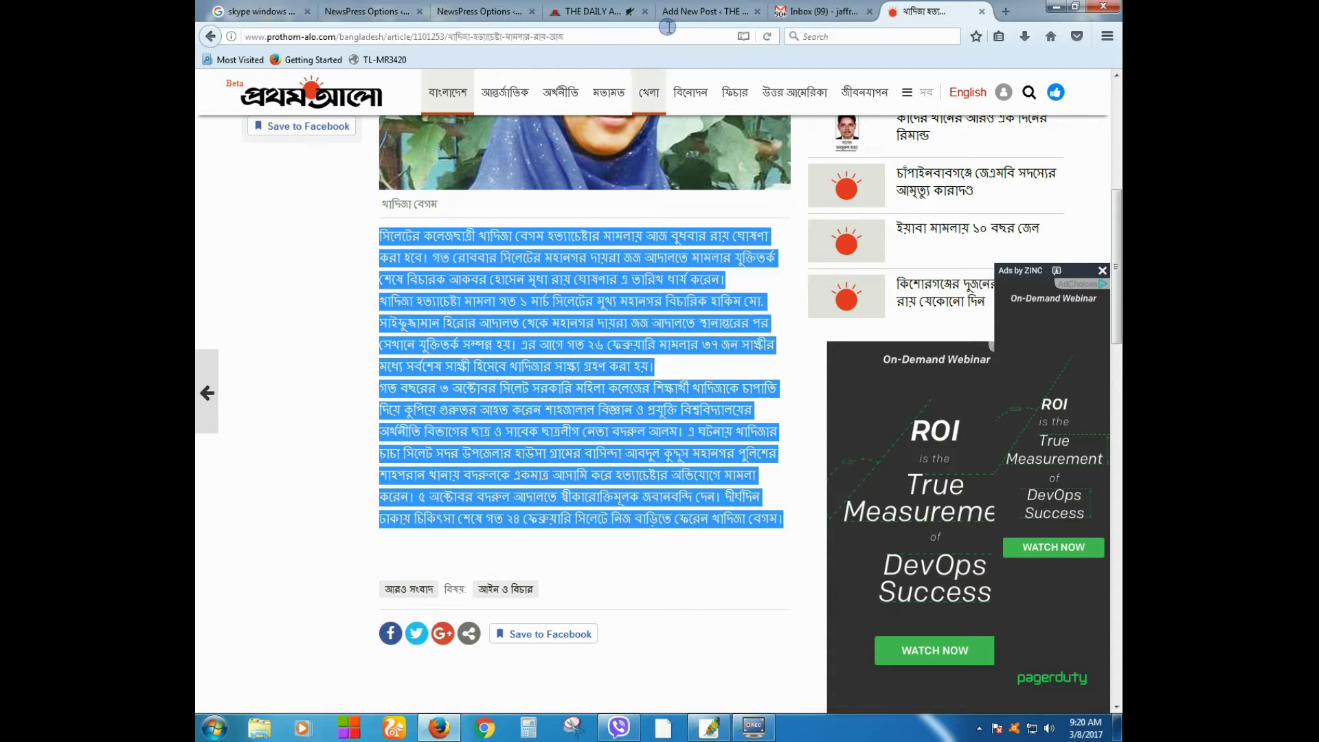
Paste the copied article text into the body of the new post.
click(609, 13)
click(705, 11)
click(465, 389)
right_click(465, 389)
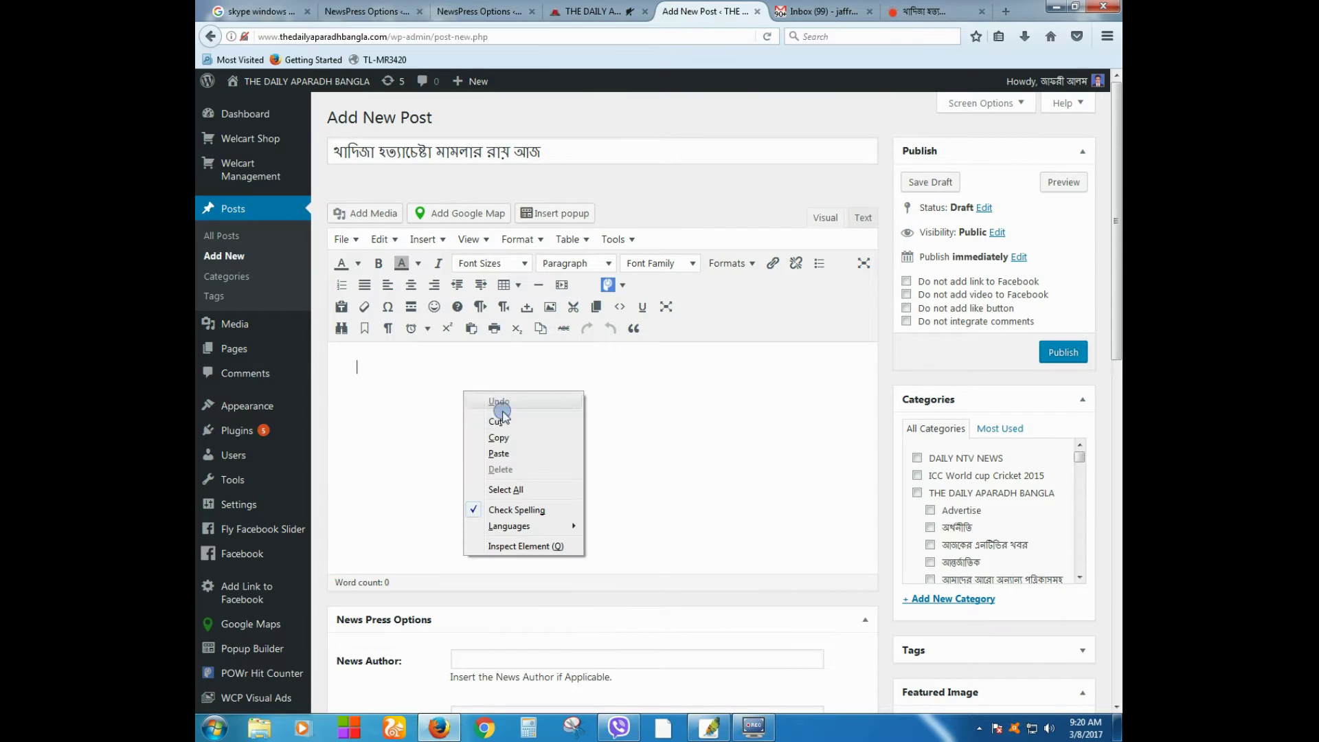
click(521, 455)
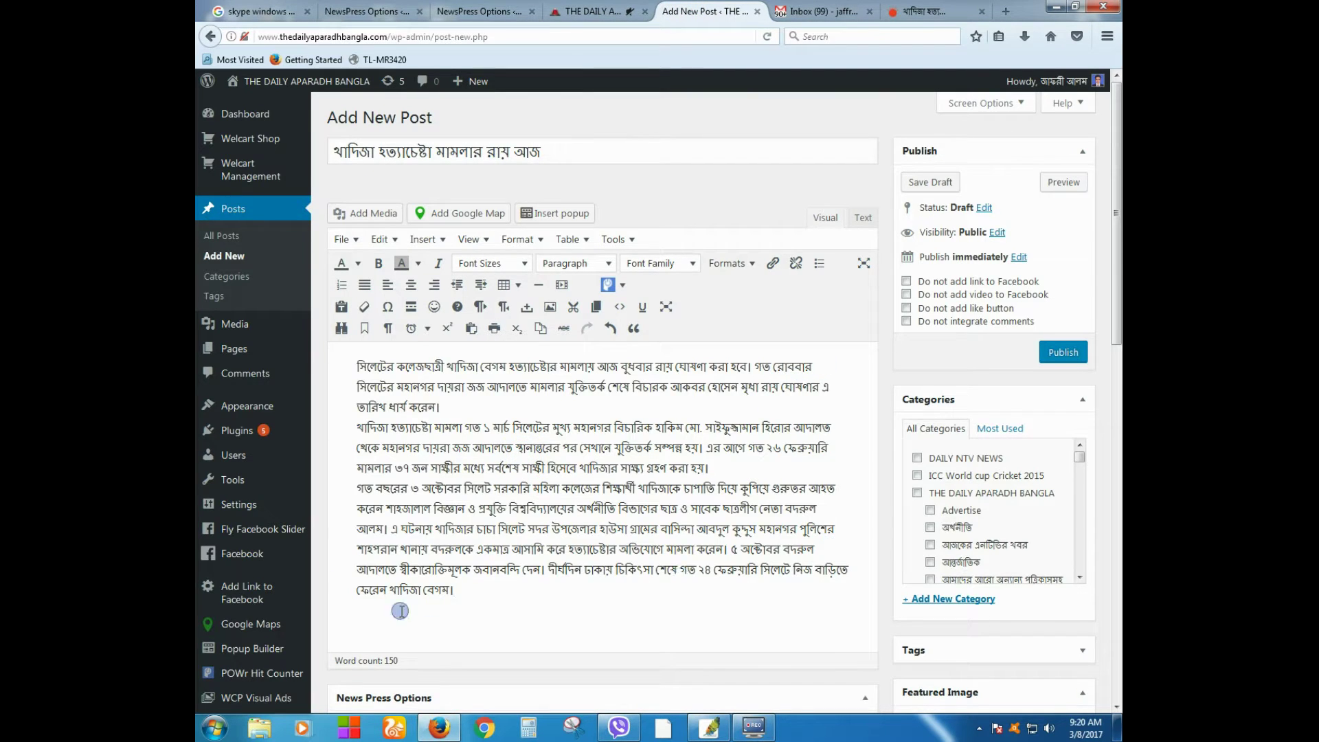
Justify the whole body text and insert two blank lines above the first paragraph.
drag(479, 601, 348, 373)
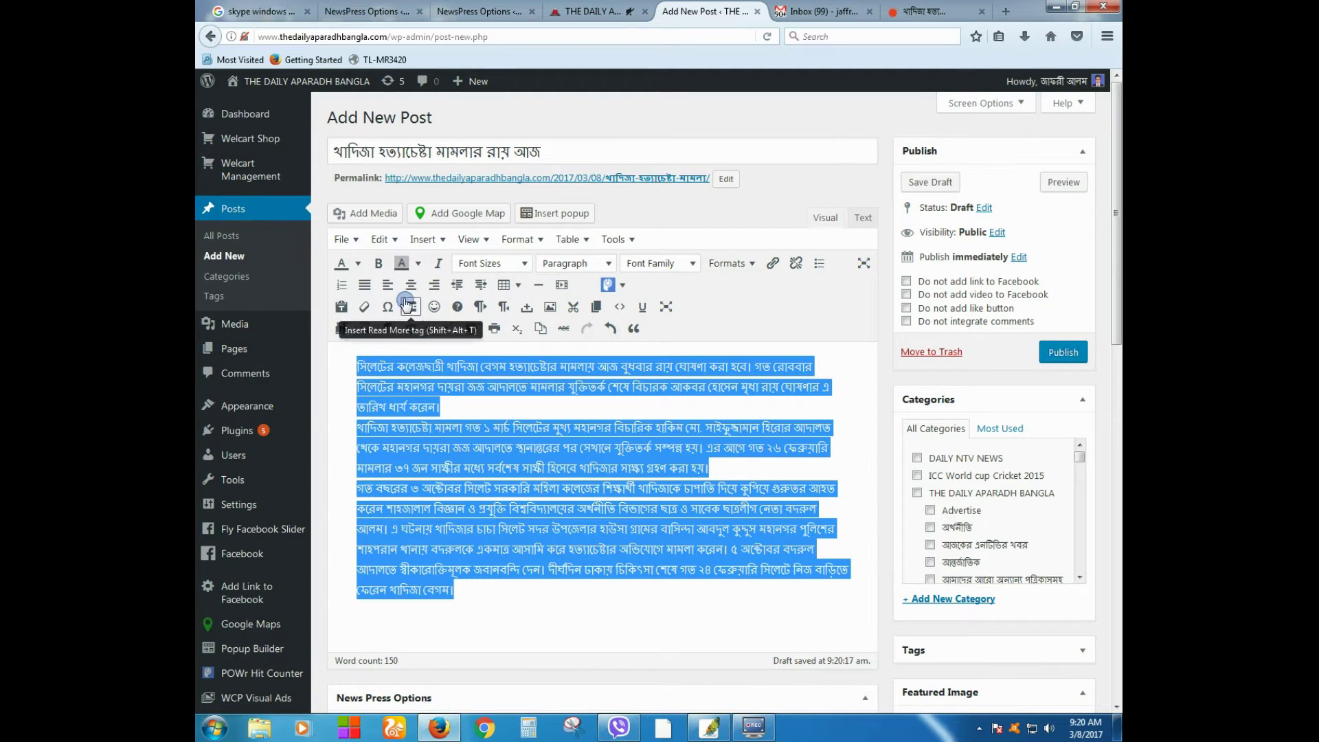
click(366, 287)
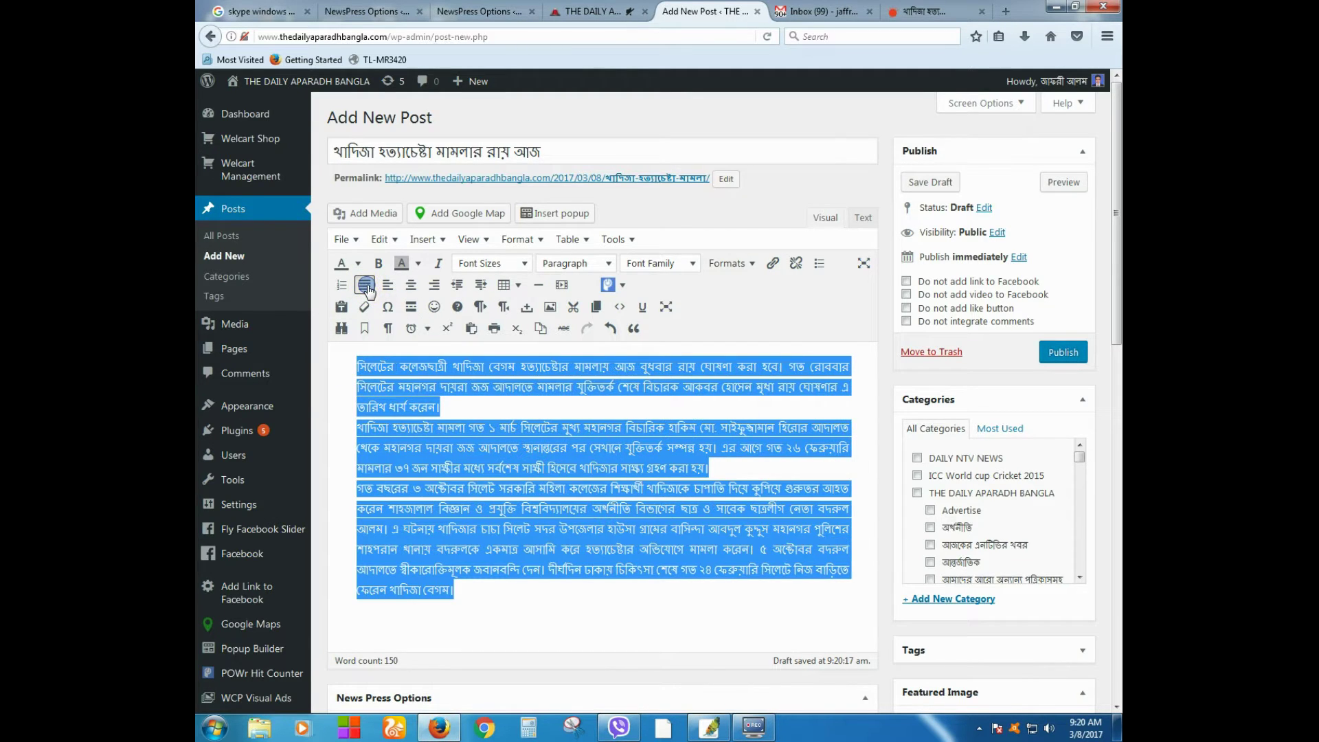
click(692, 555)
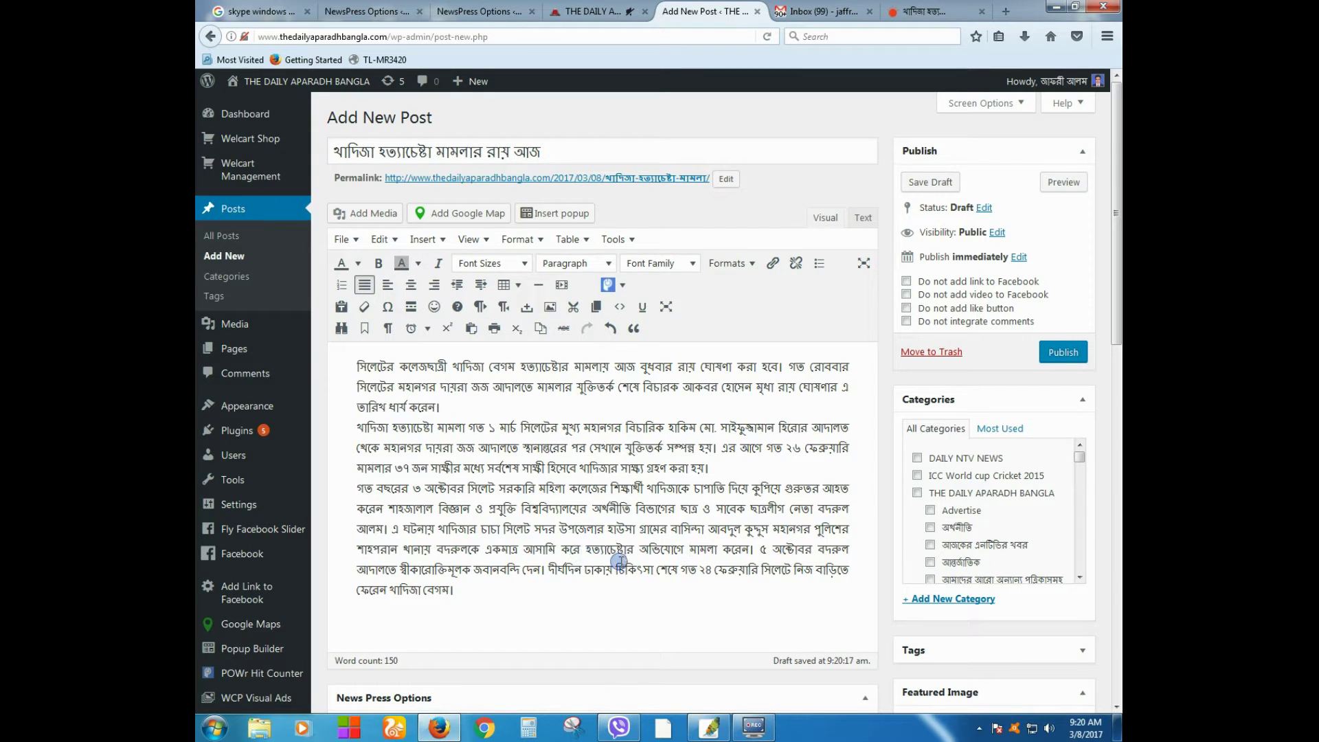
click(349, 373)
key(Return)
key(Return)
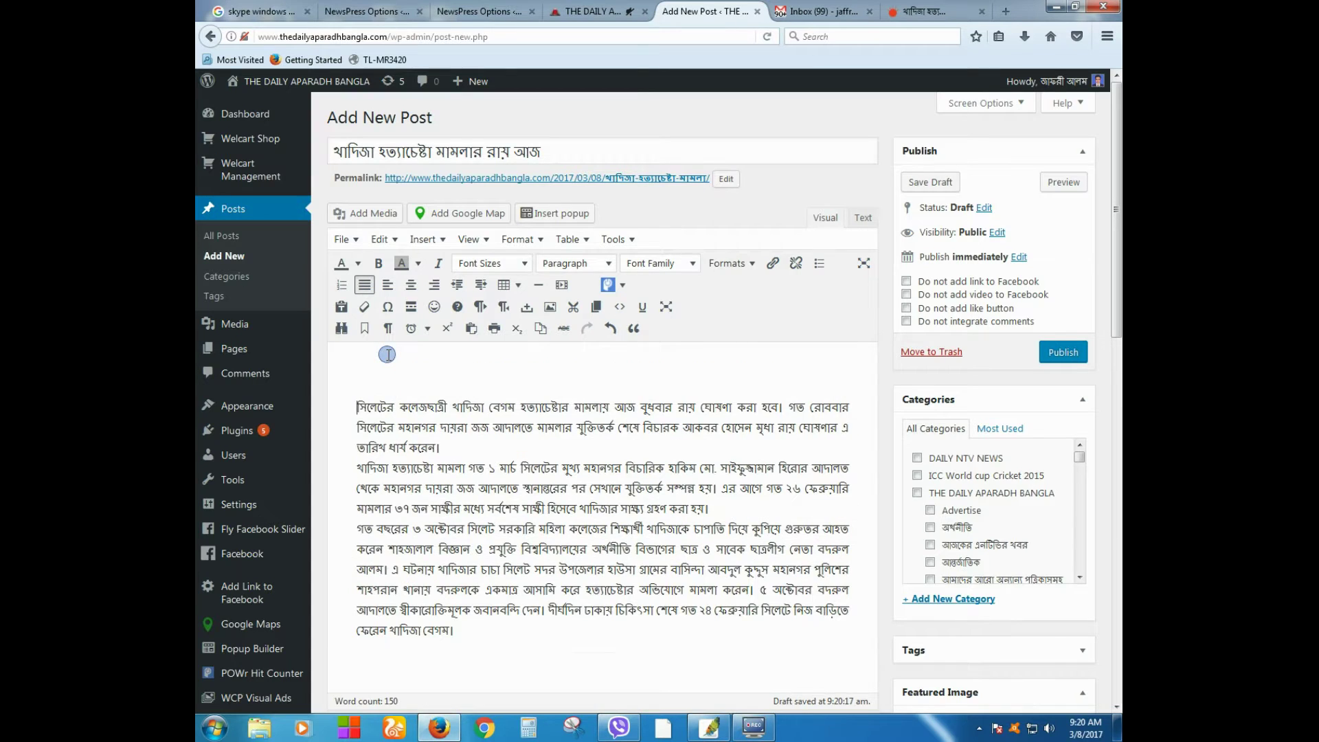
Return to the Prothom Alo article and open its main photo on its own as a full image.
click(897, 12)
scroll(654, 318, up, 4)
click(285, 478)
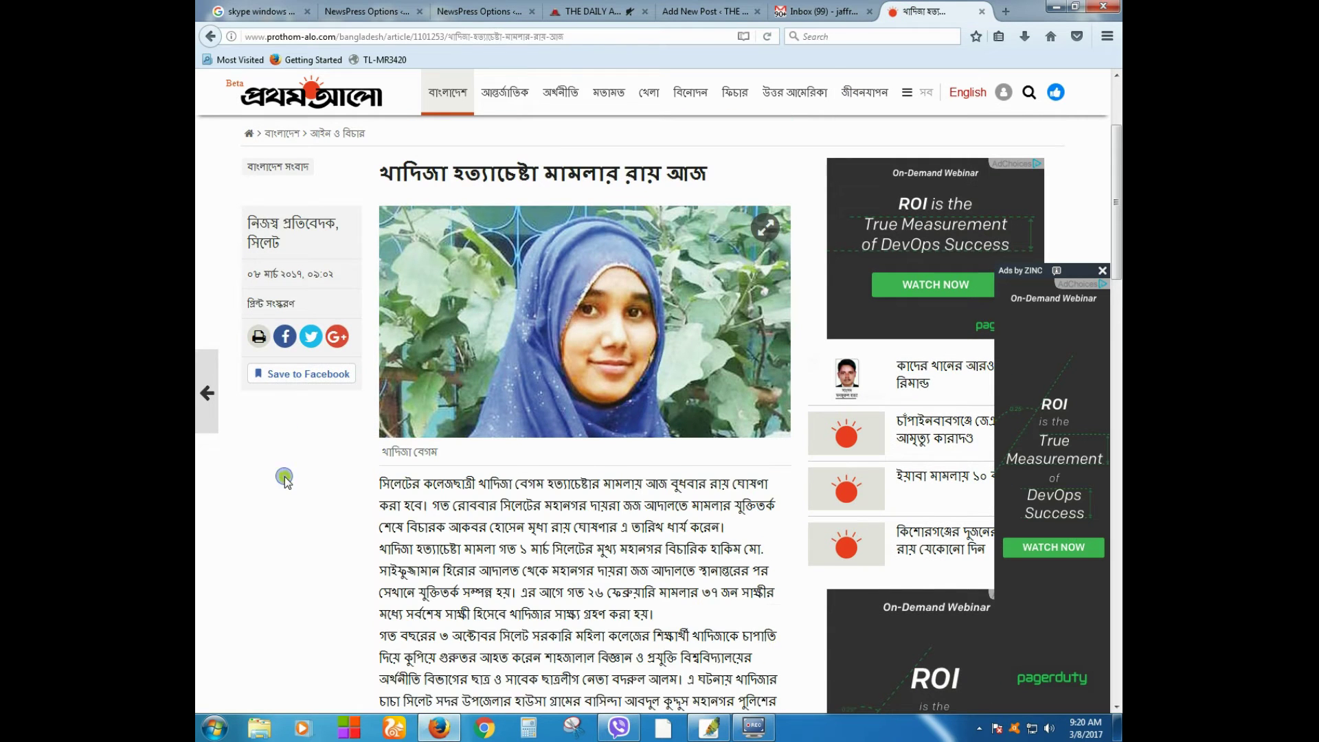
right_click(542, 267)
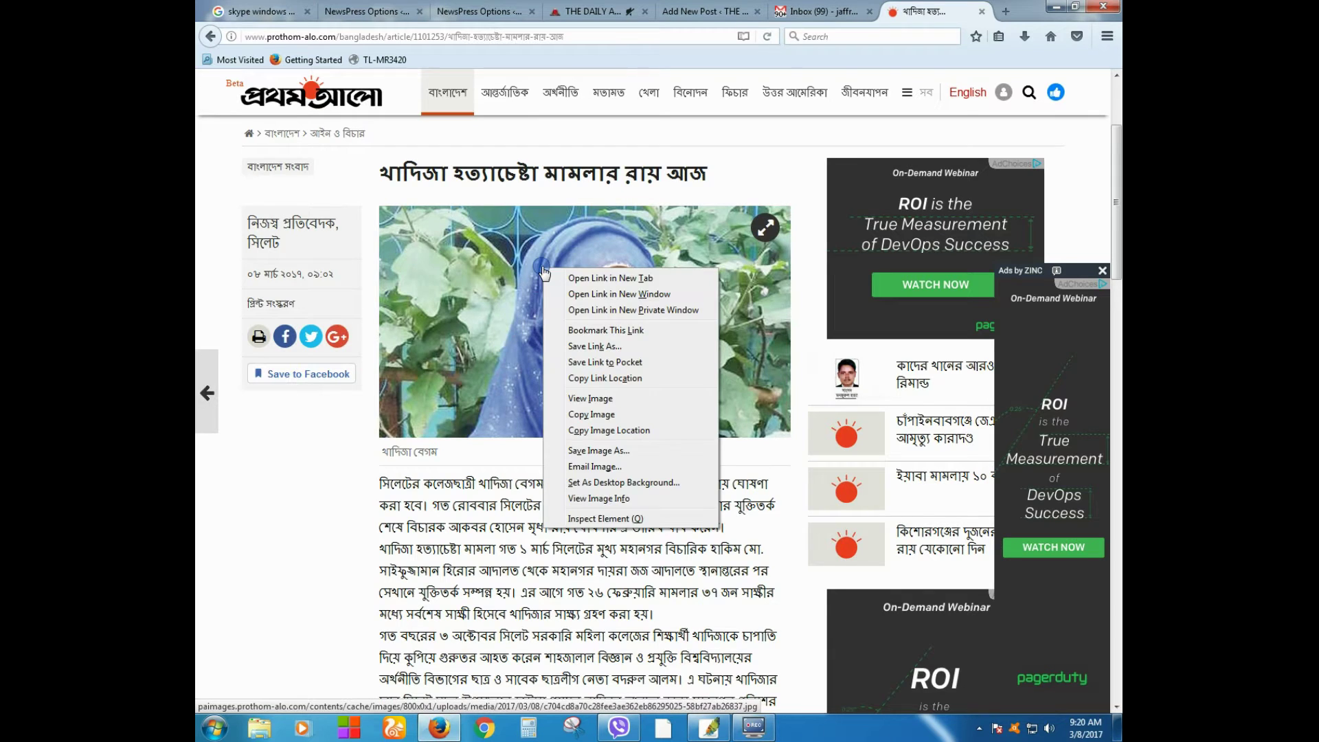
click(594, 399)
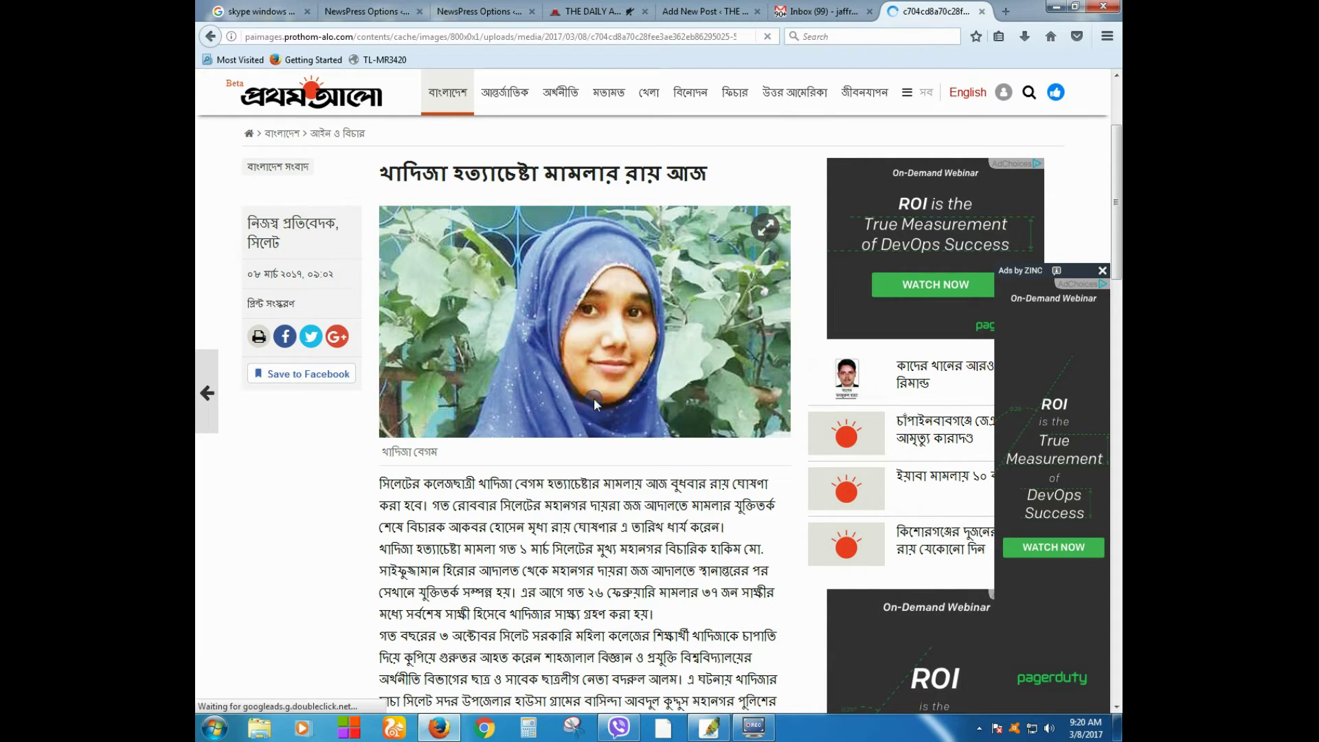
Save the photo as a JPEG image named ap_1 in the APORADHCHAKRA folder on the desktop.
right_click(602, 336)
click(632, 383)
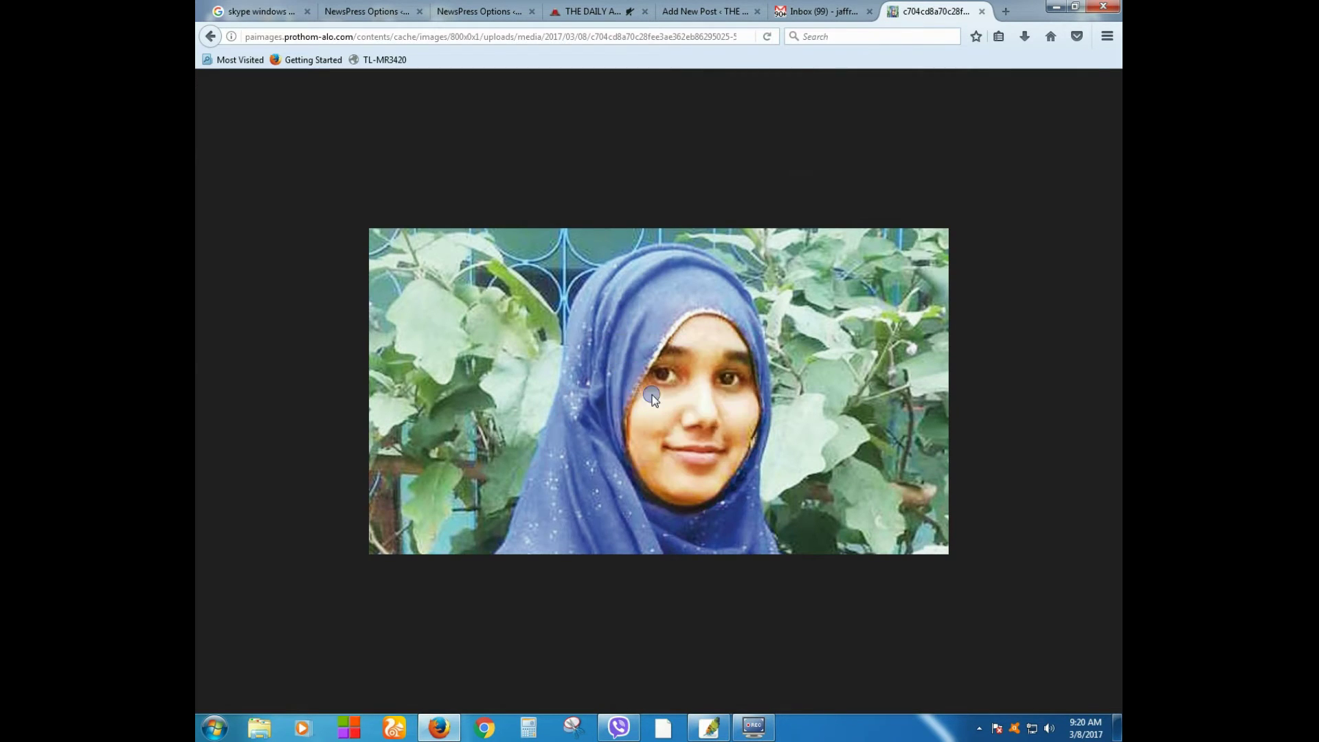
click(252, 101)
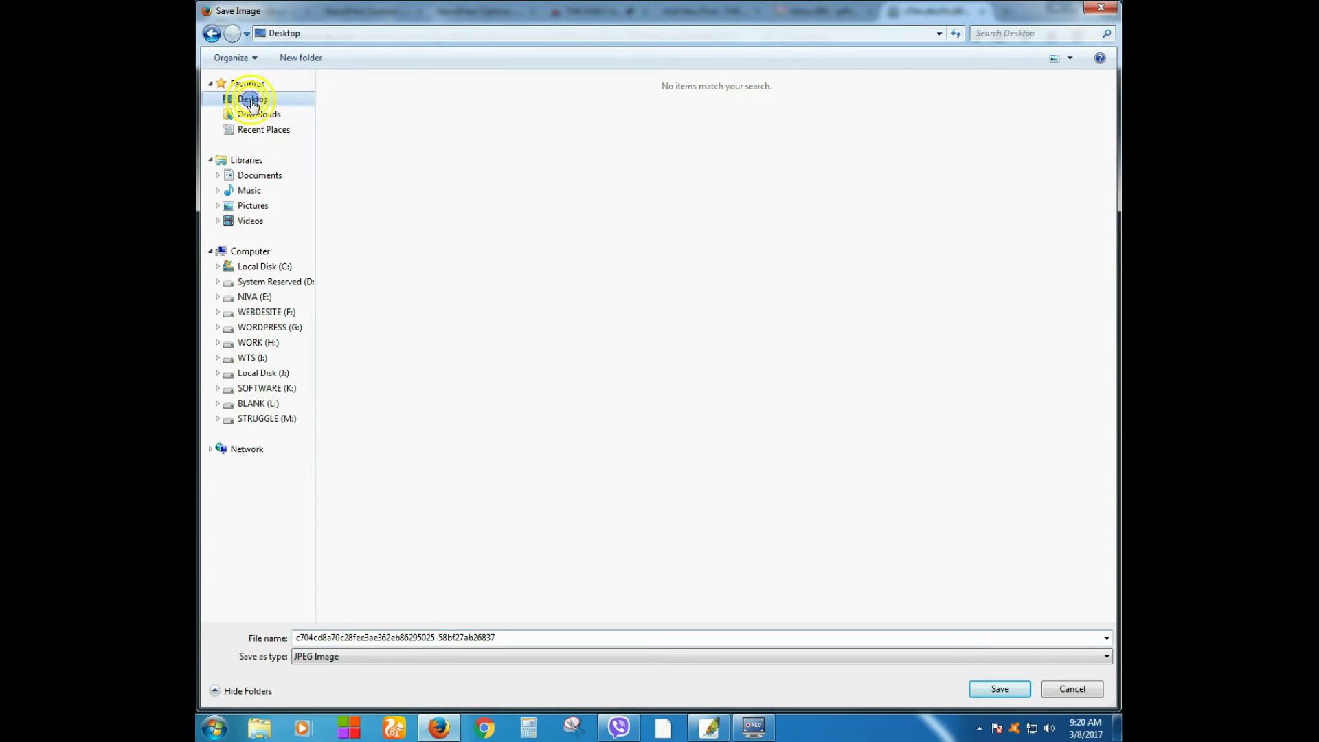
double_click(589, 132)
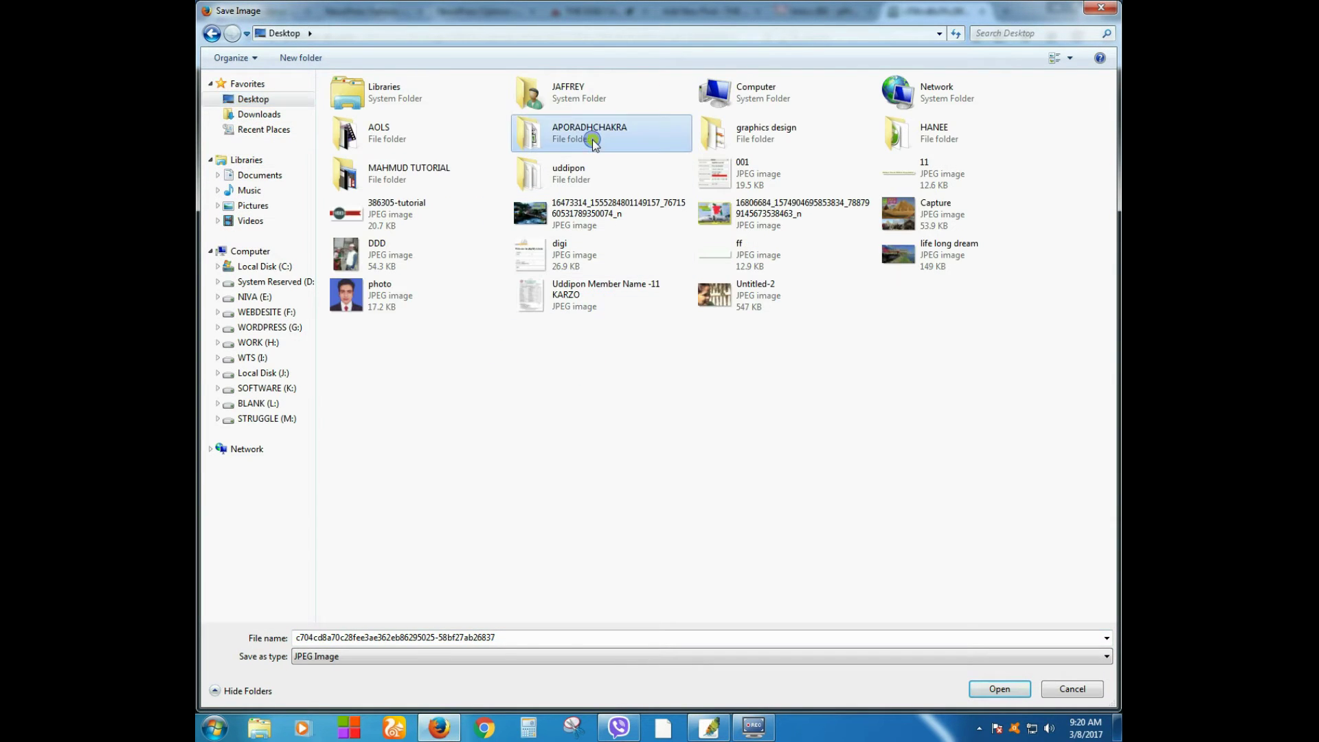
double_click(360, 641)
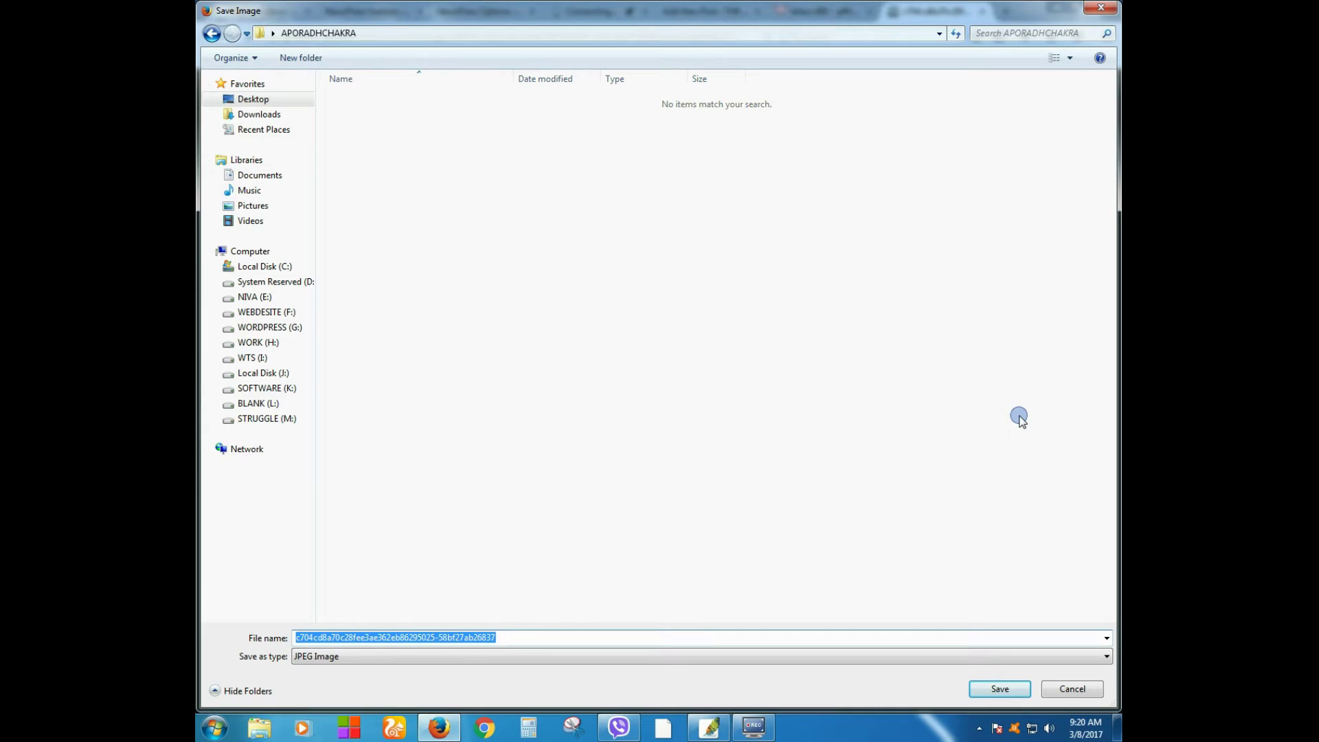
text(ap)
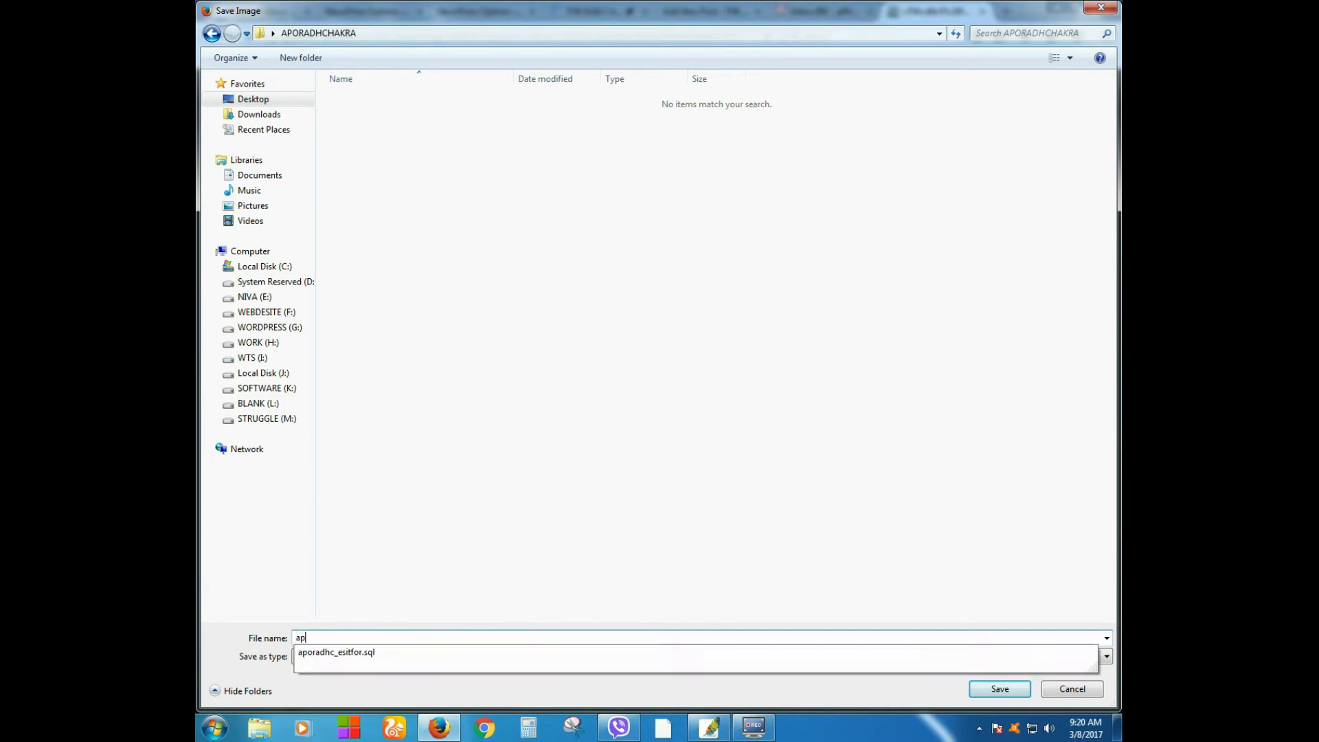
text(_1)
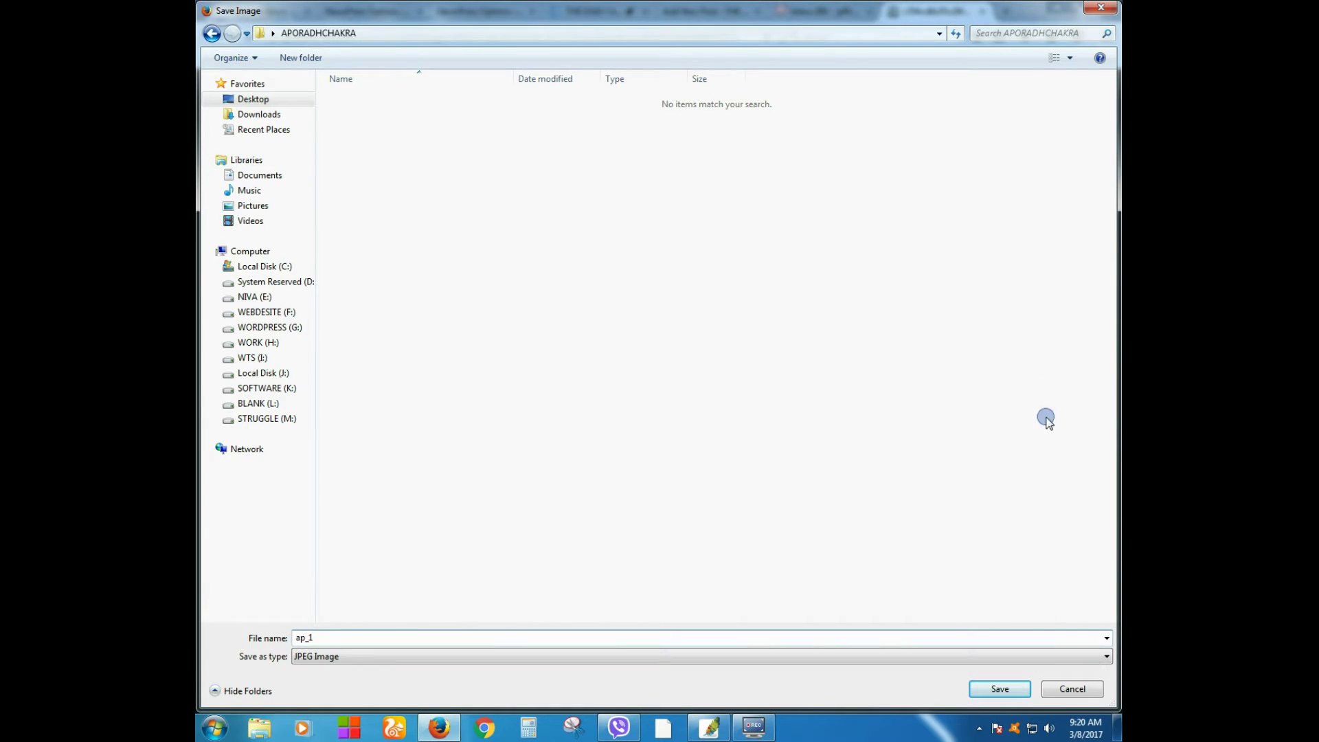
click(1000, 689)
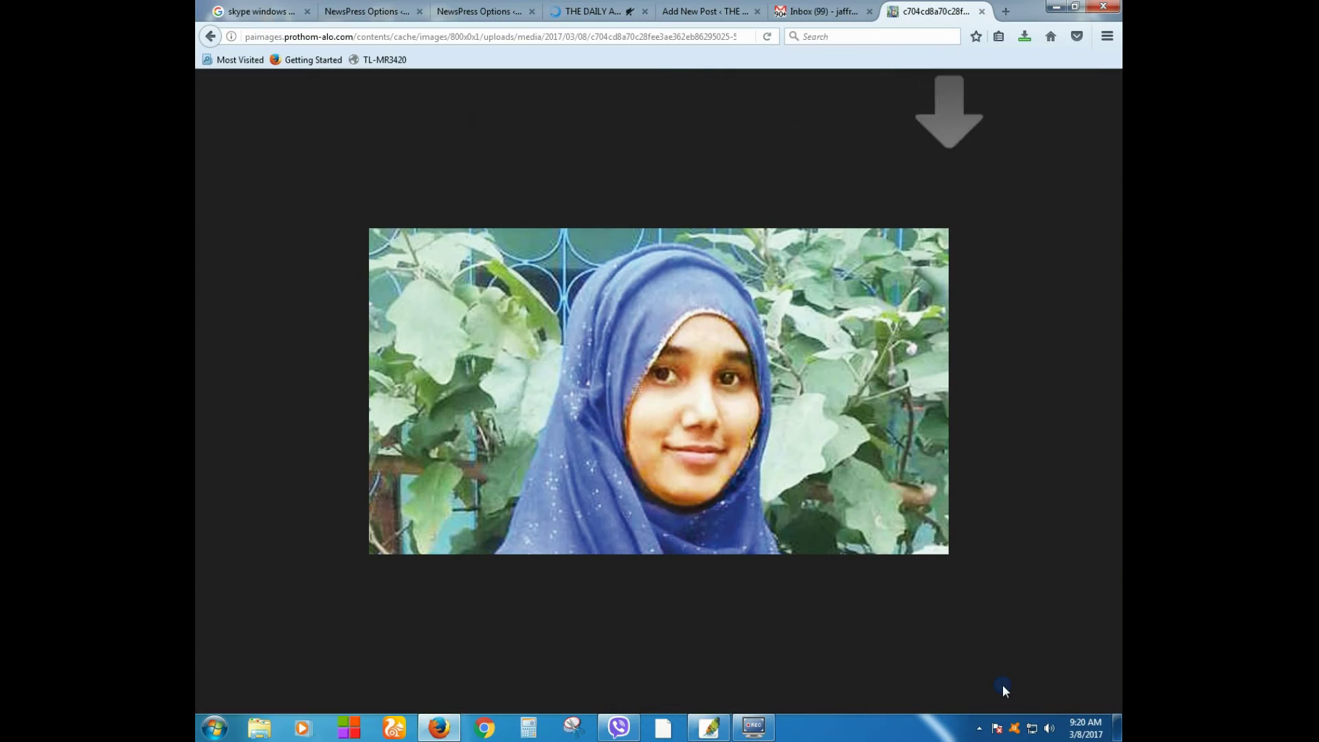
Go back to the new post draft and start a media upload, opening the file selection dialog.
click(204, 36)
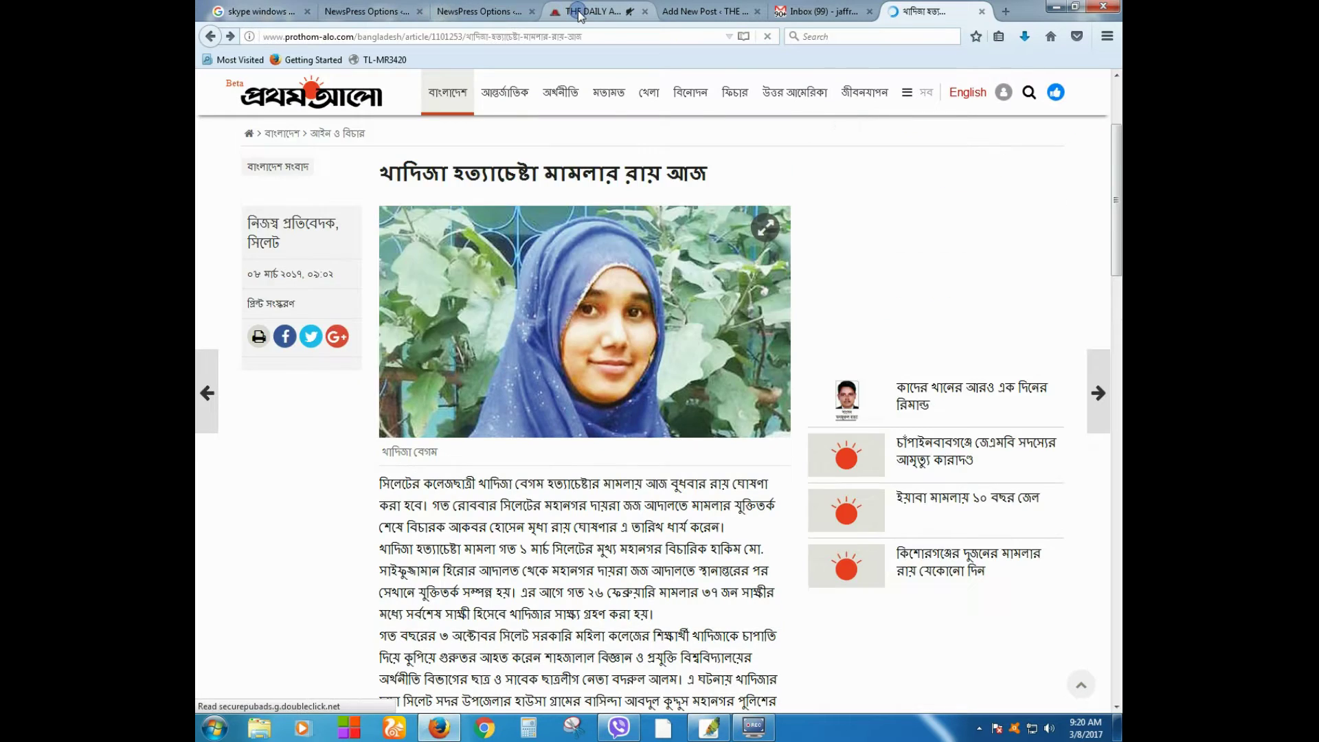
click(581, 12)
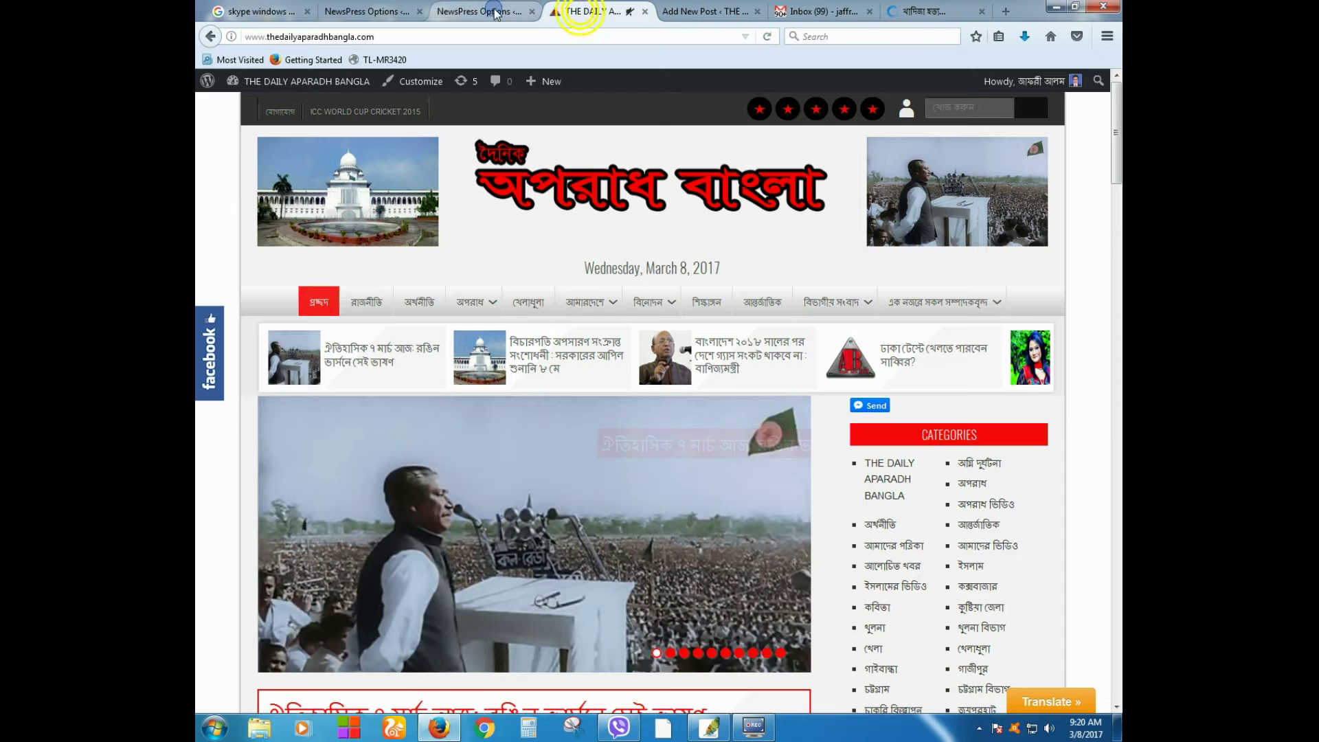
click(496, 12)
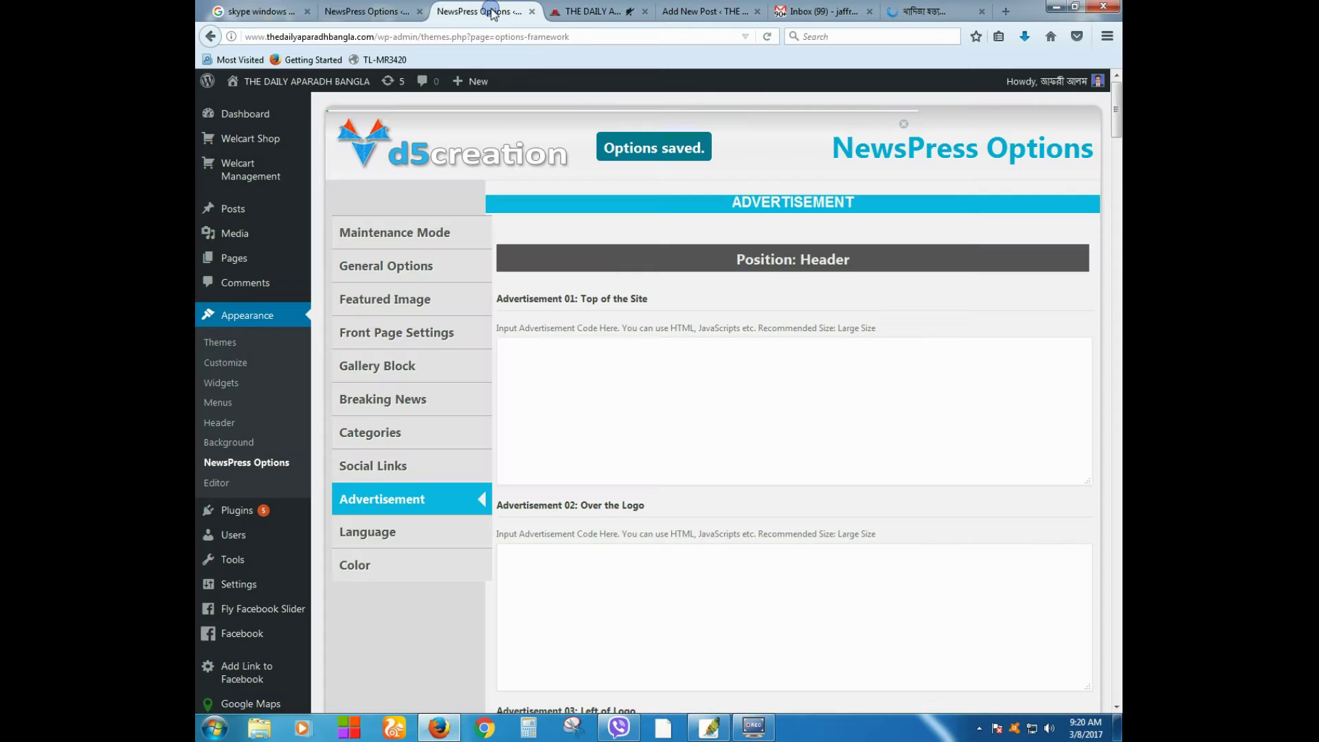
click(714, 11)
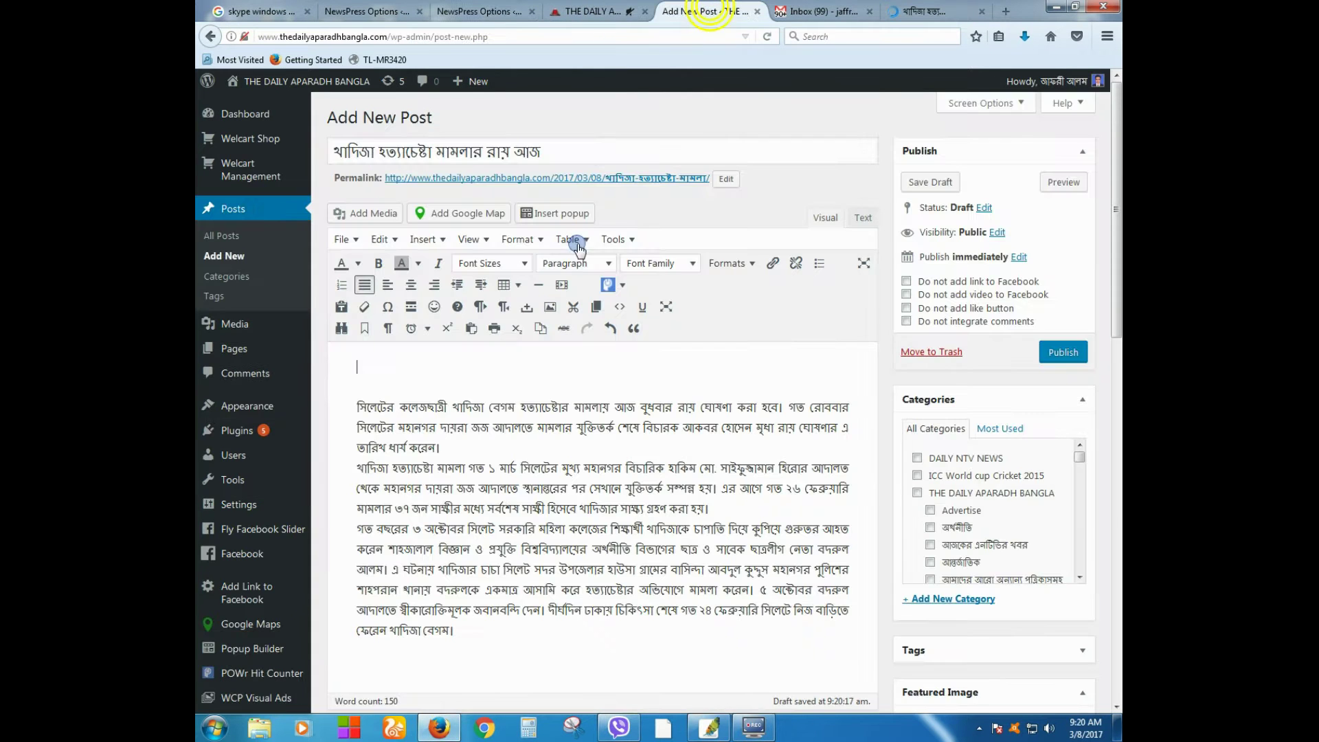
click(373, 219)
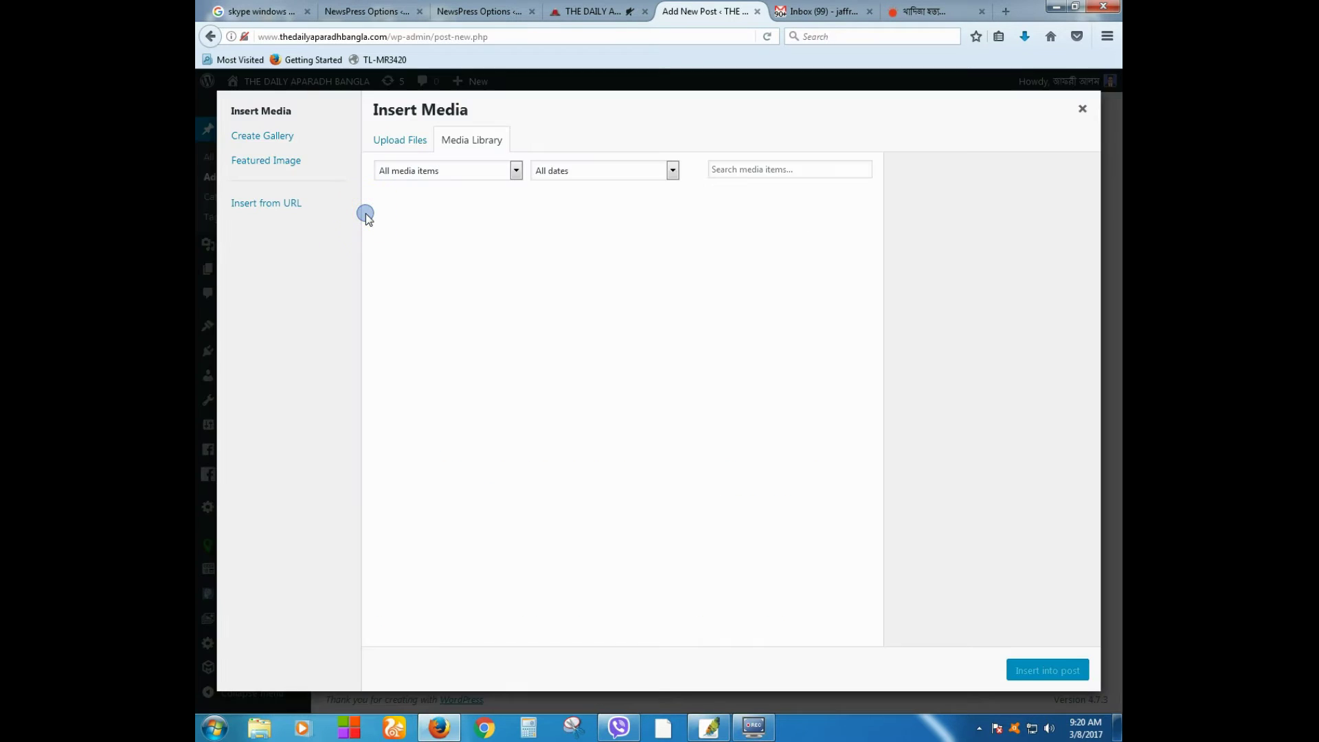
click(403, 140)
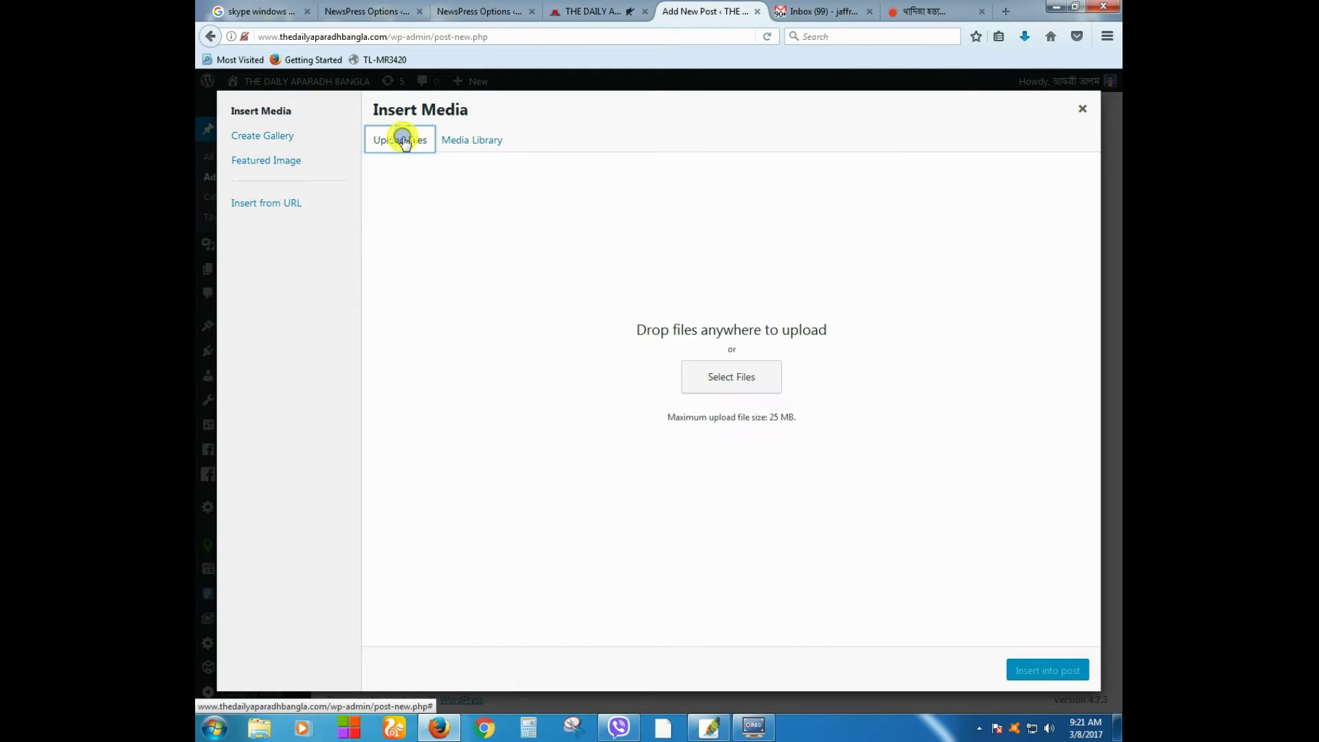
click(697, 377)
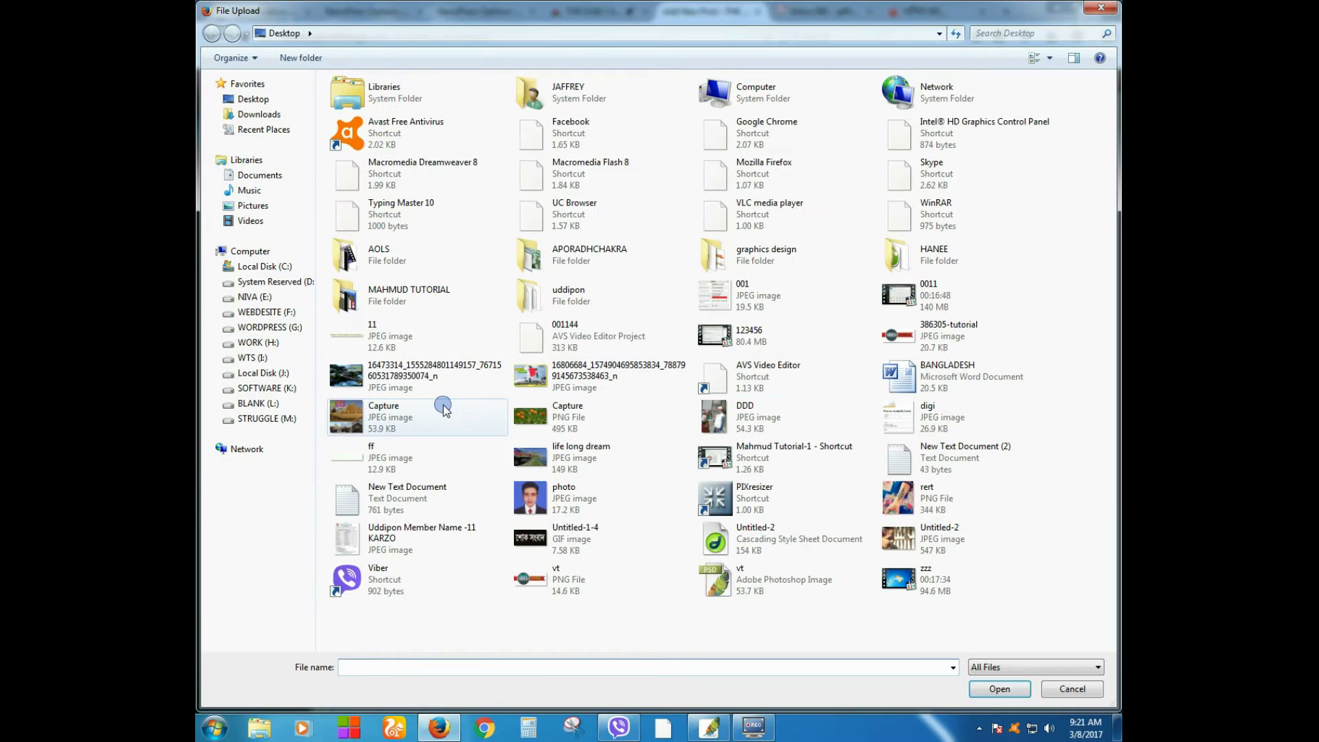
Upload the ap_1 photo from the APORADHCHAKRA folder and insert it into the post above the first paragraph.
double_click(584, 259)
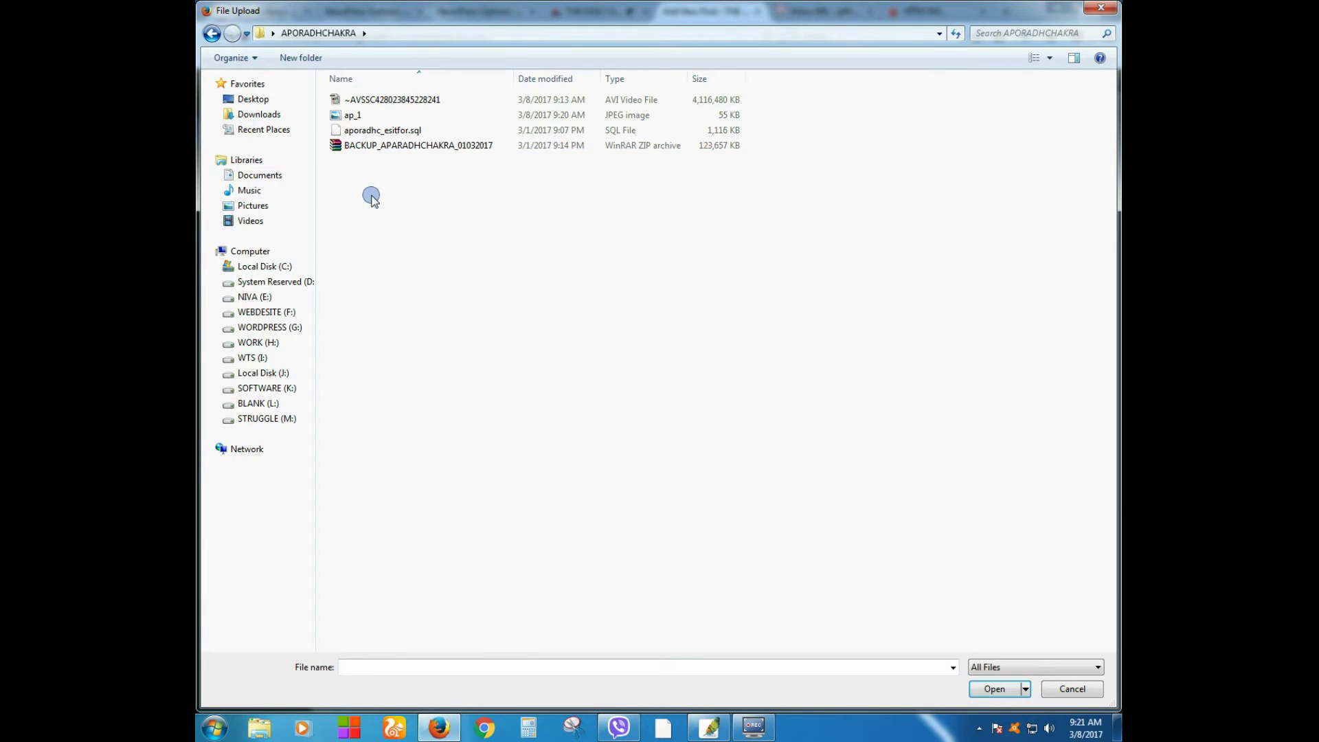
key(shift+F10)
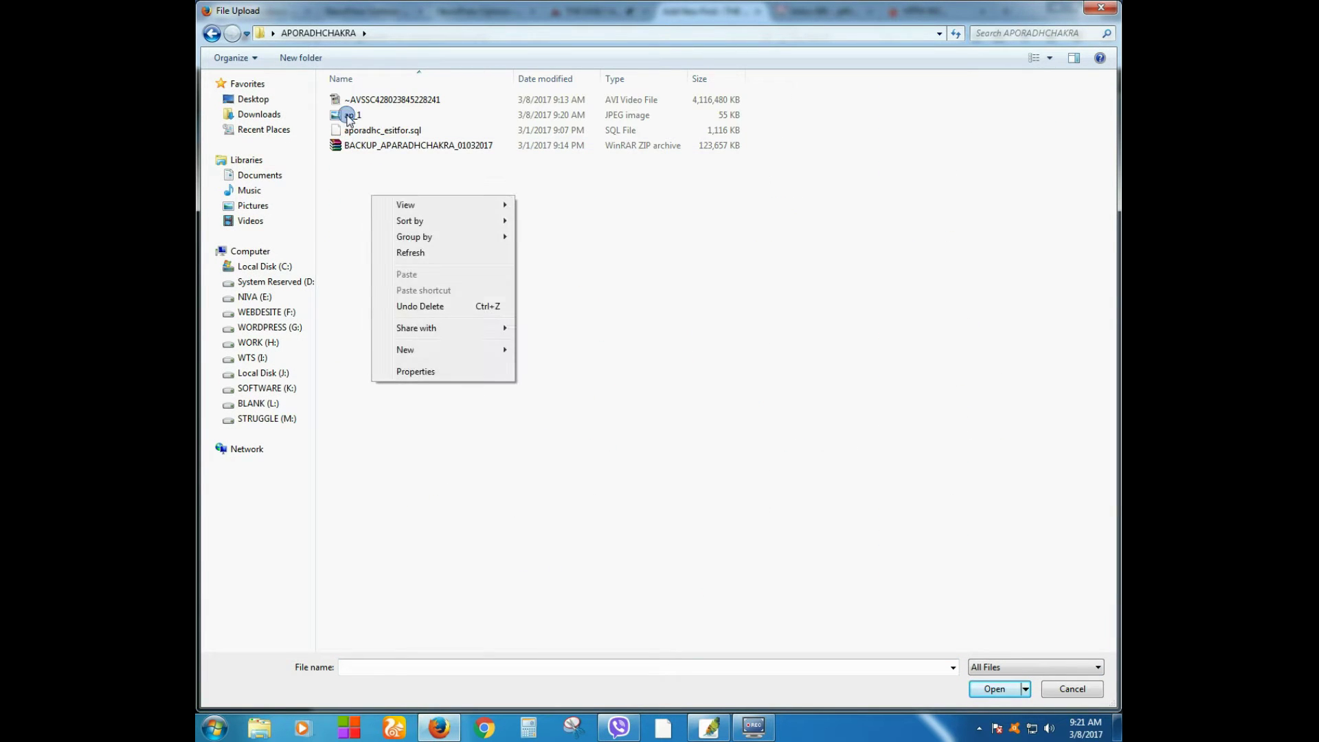
mouse_move(399, 204)
click(529, 204)
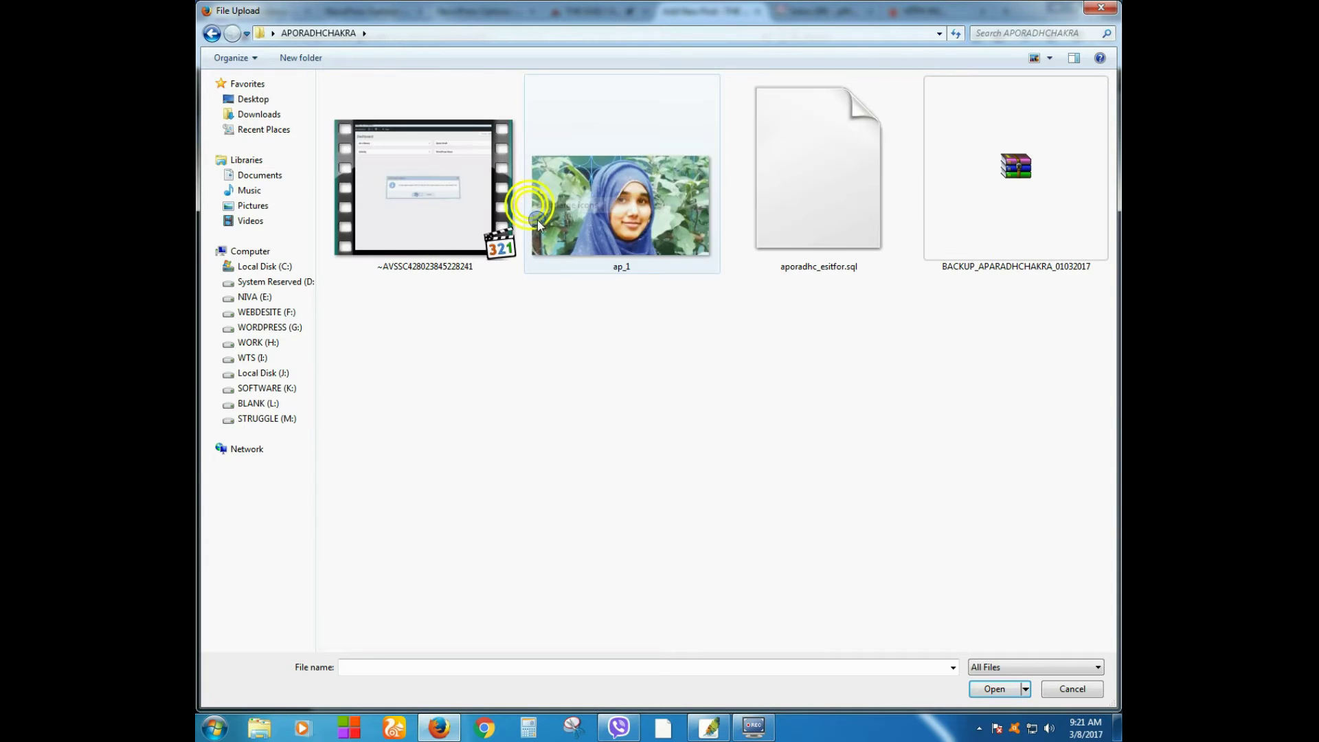
click(639, 237)
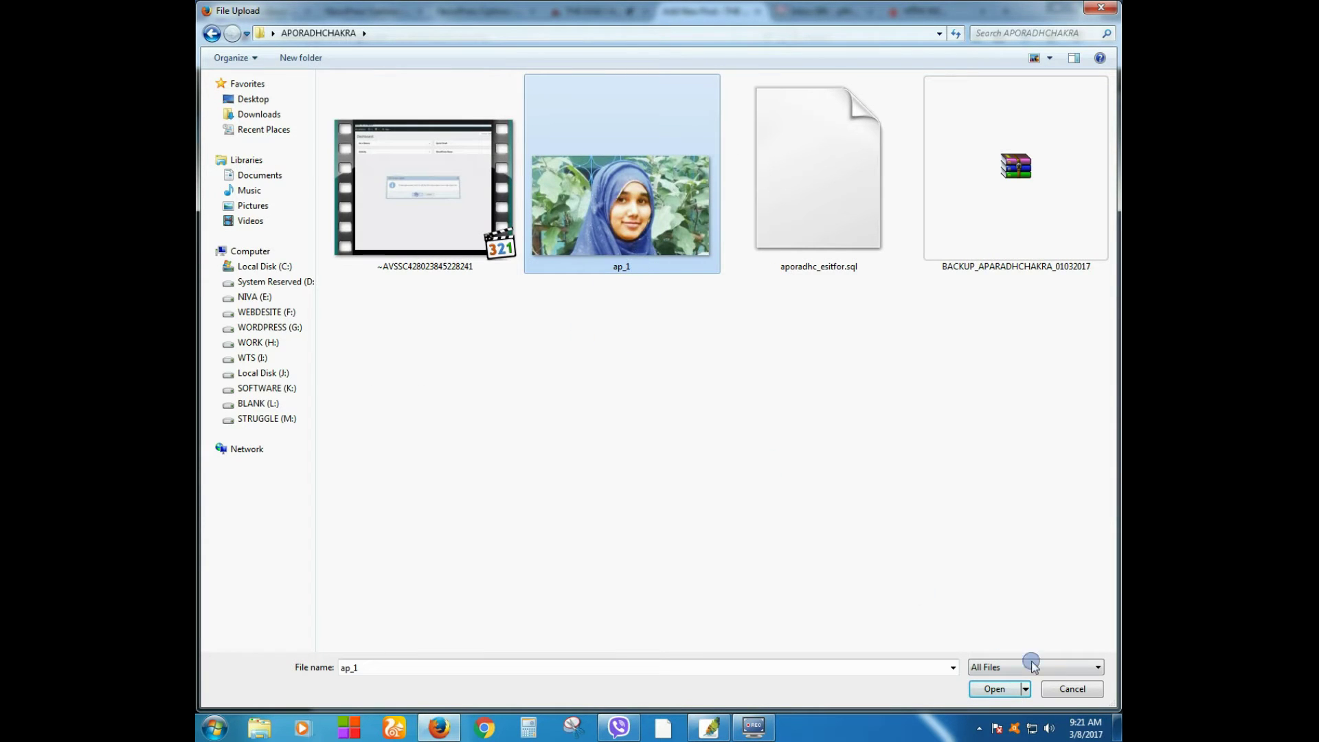
click(1022, 693)
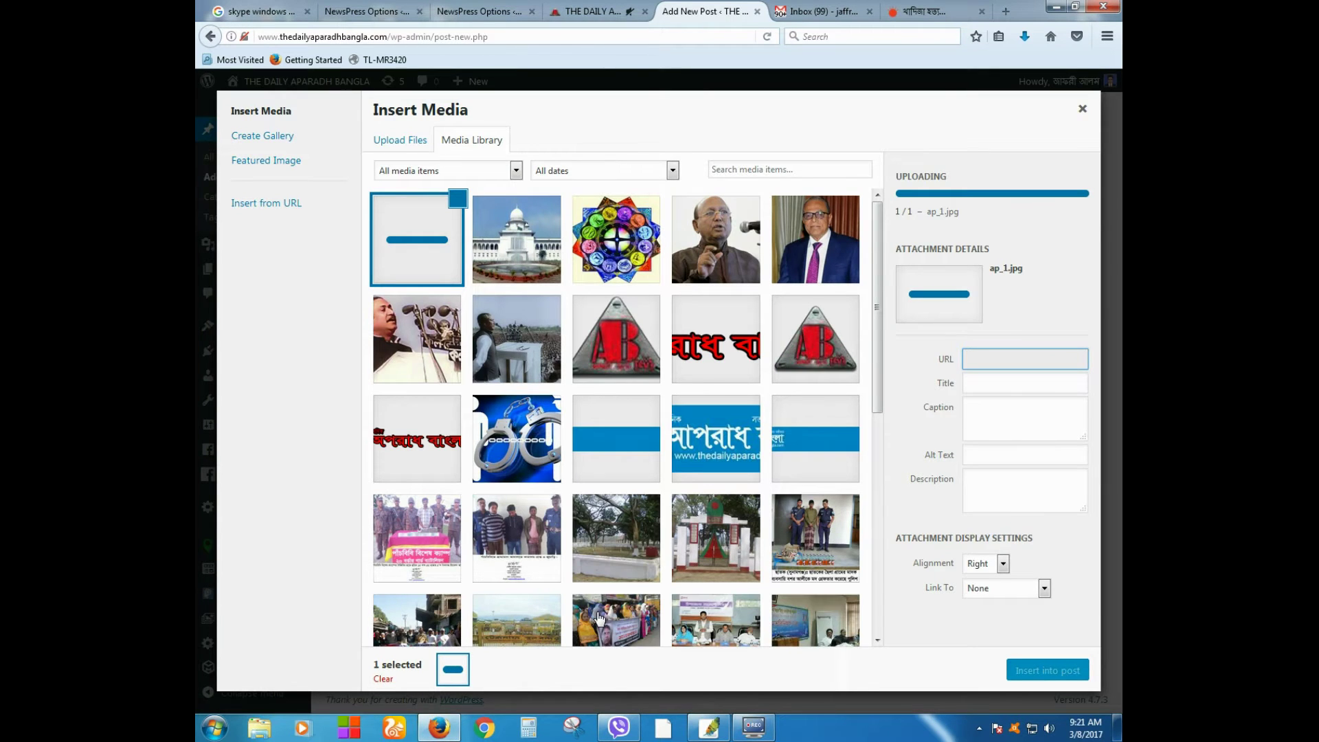
click(1030, 670)
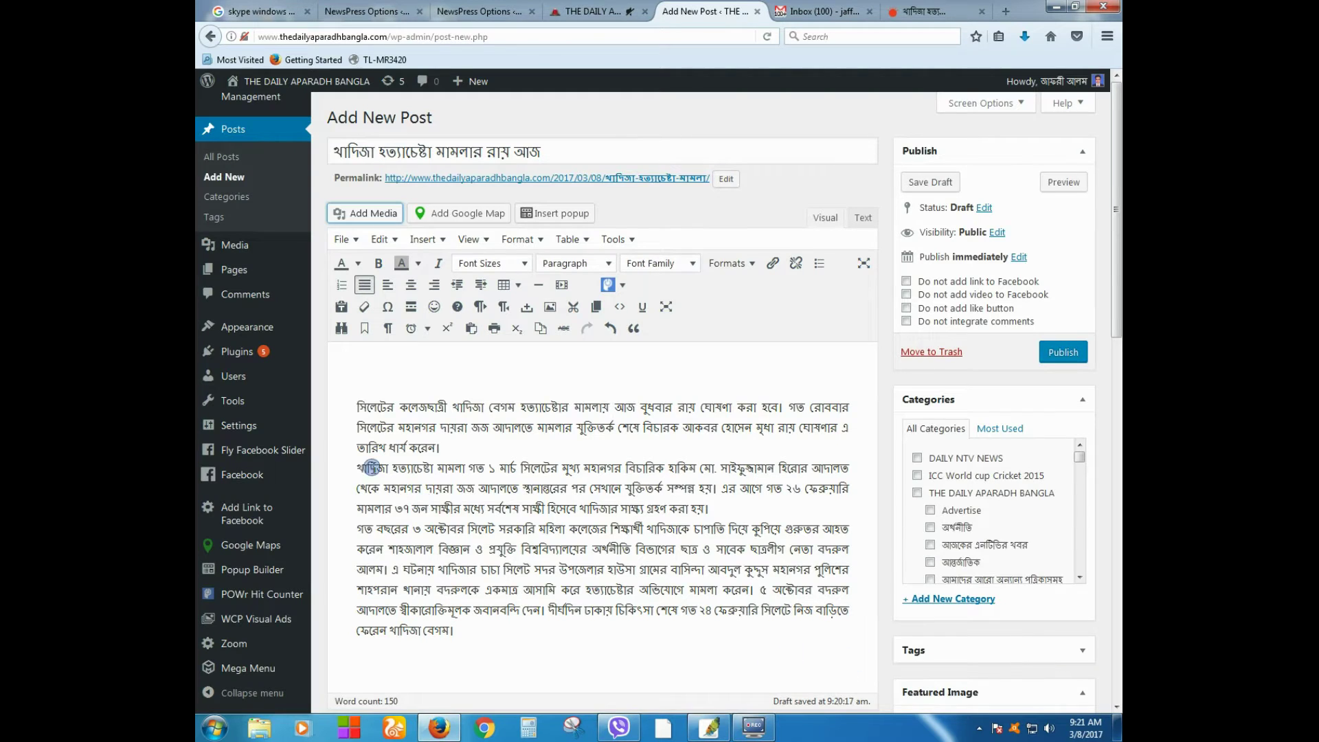
click(489, 434)
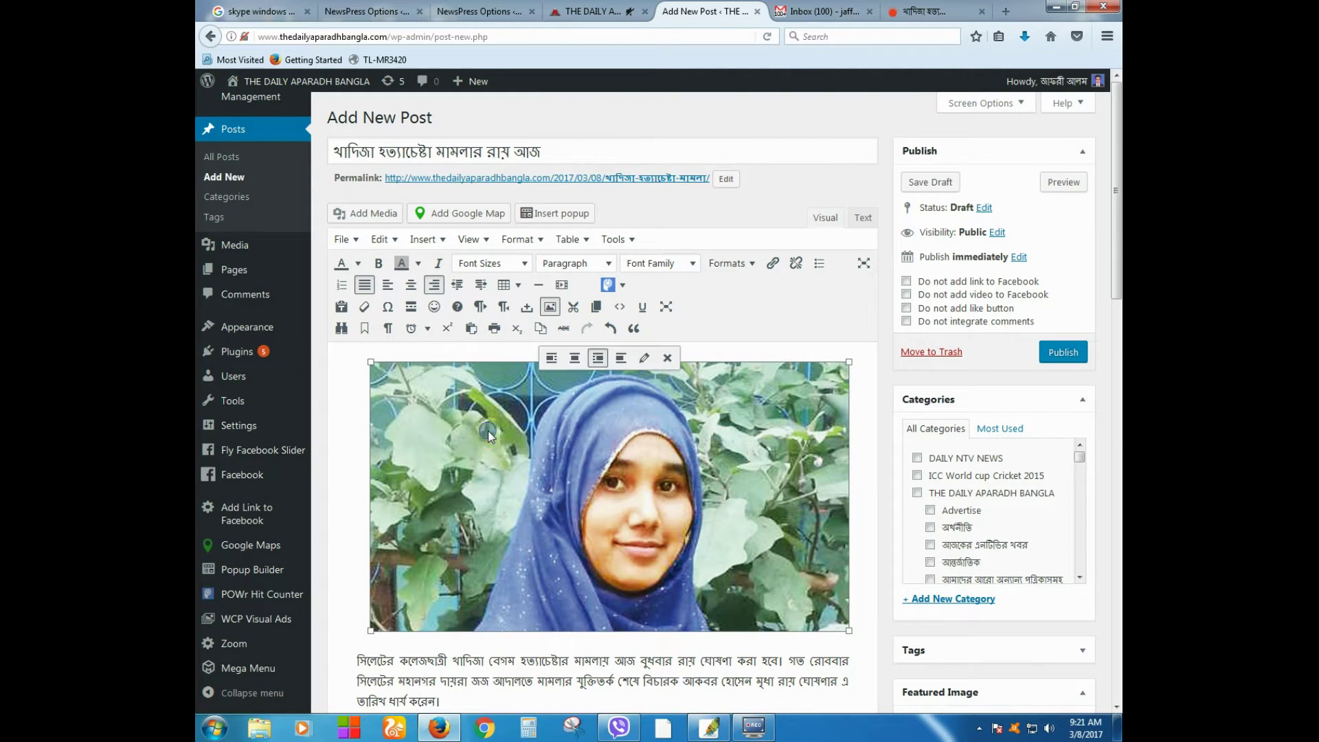
Set the uploaded ap_1 photo as the post's featured image.
scroll(702, 467, down, 4)
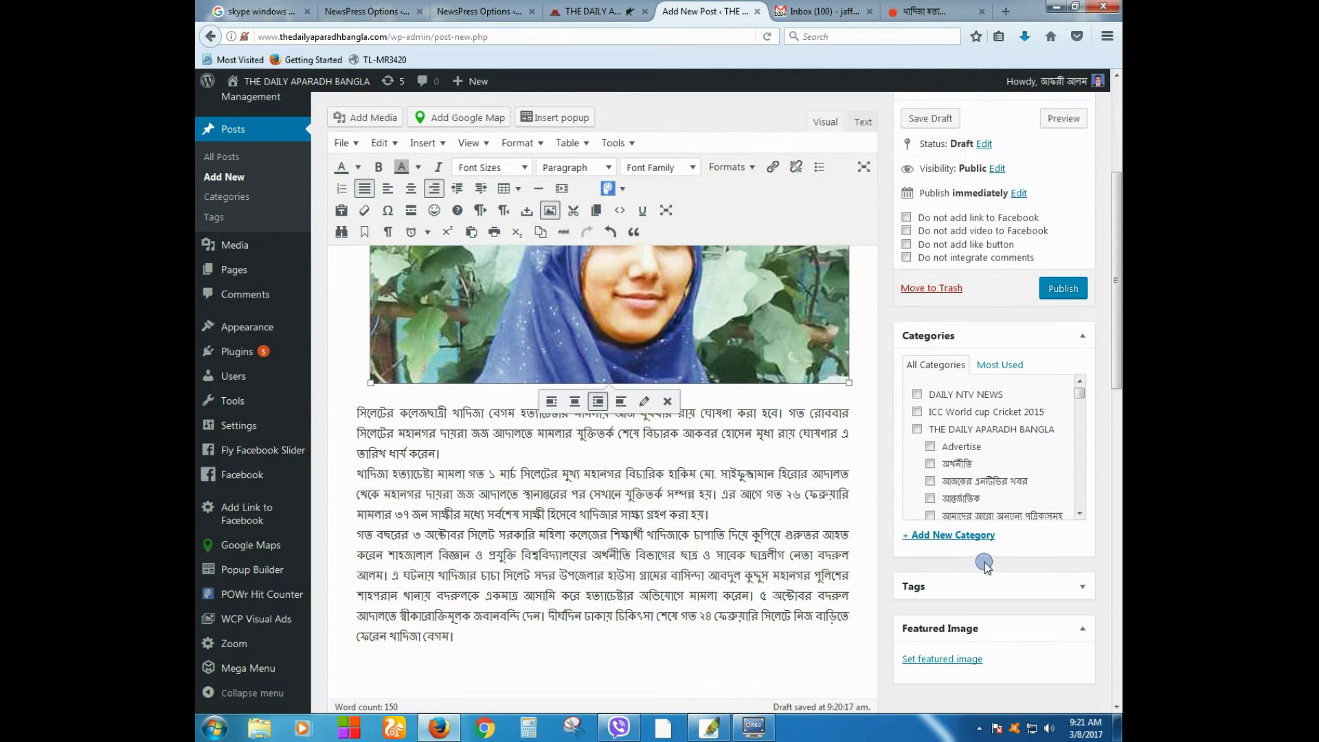
click(938, 660)
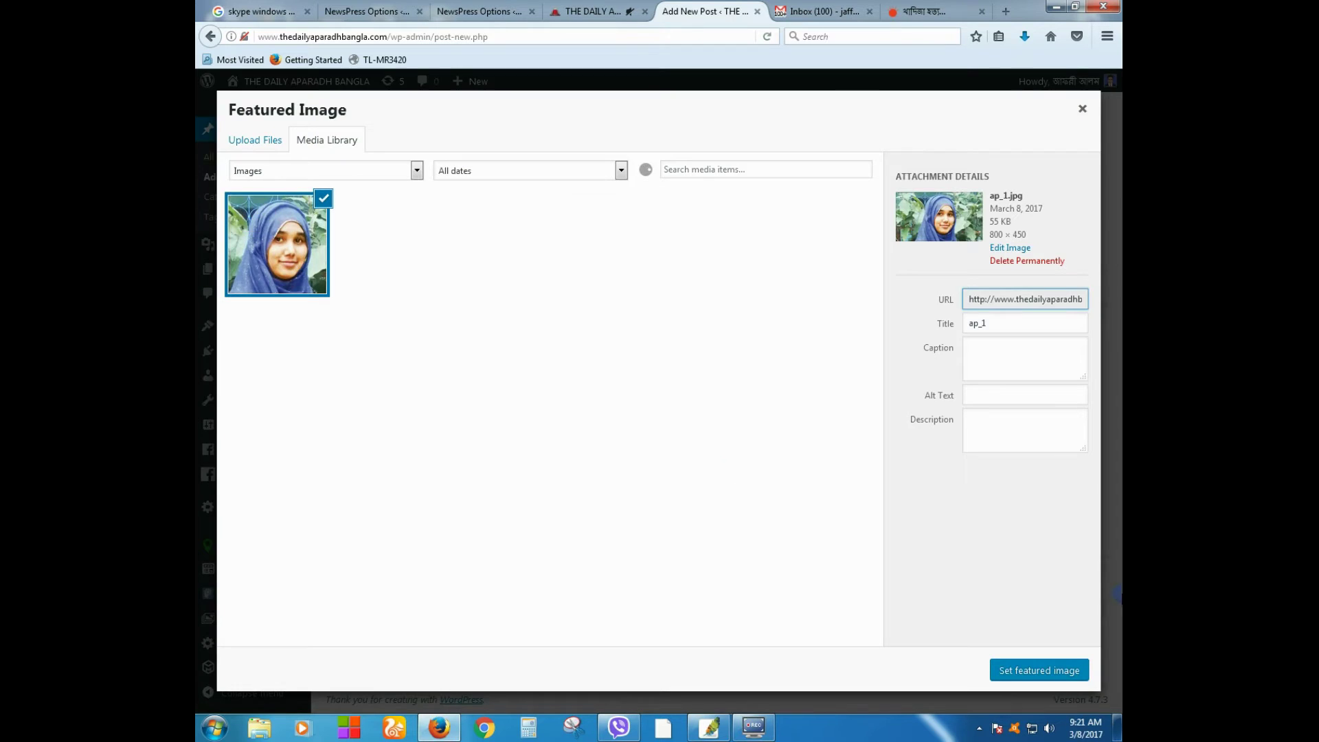
click(1064, 679)
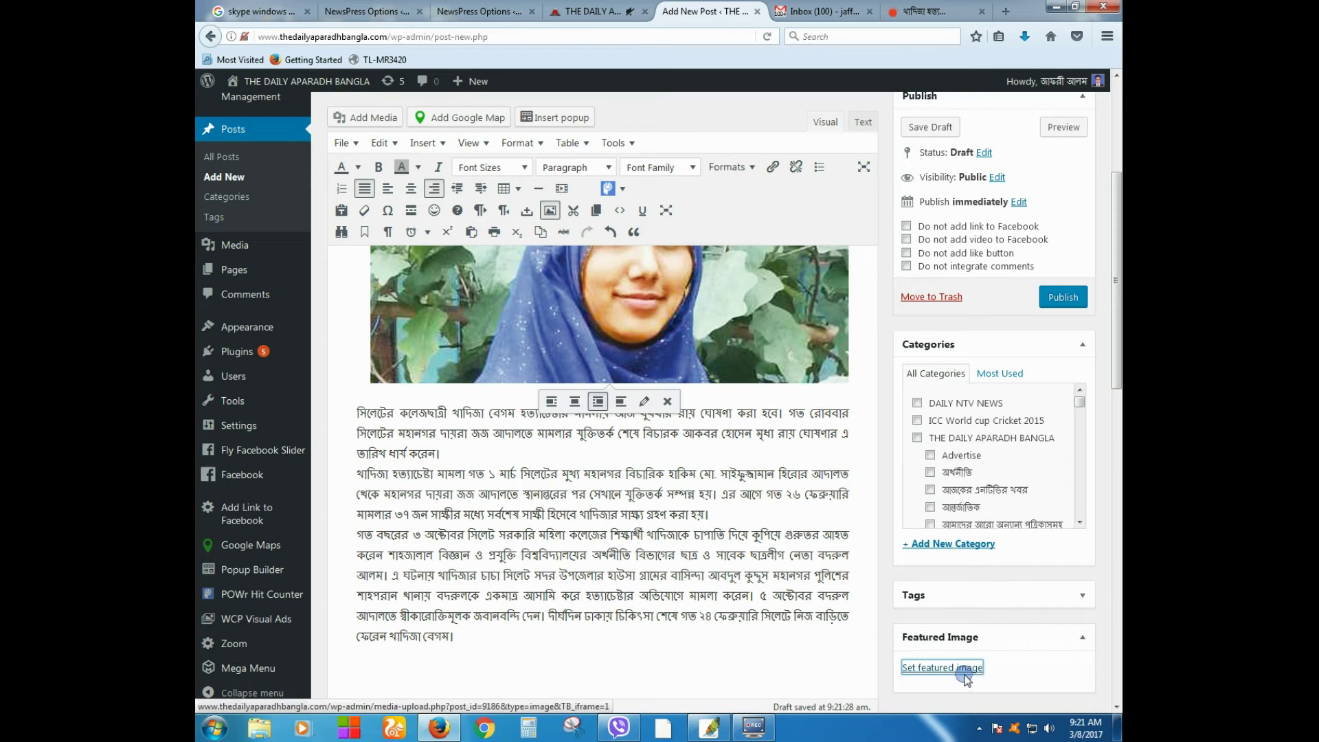
scroll(937, 646, down, 3)
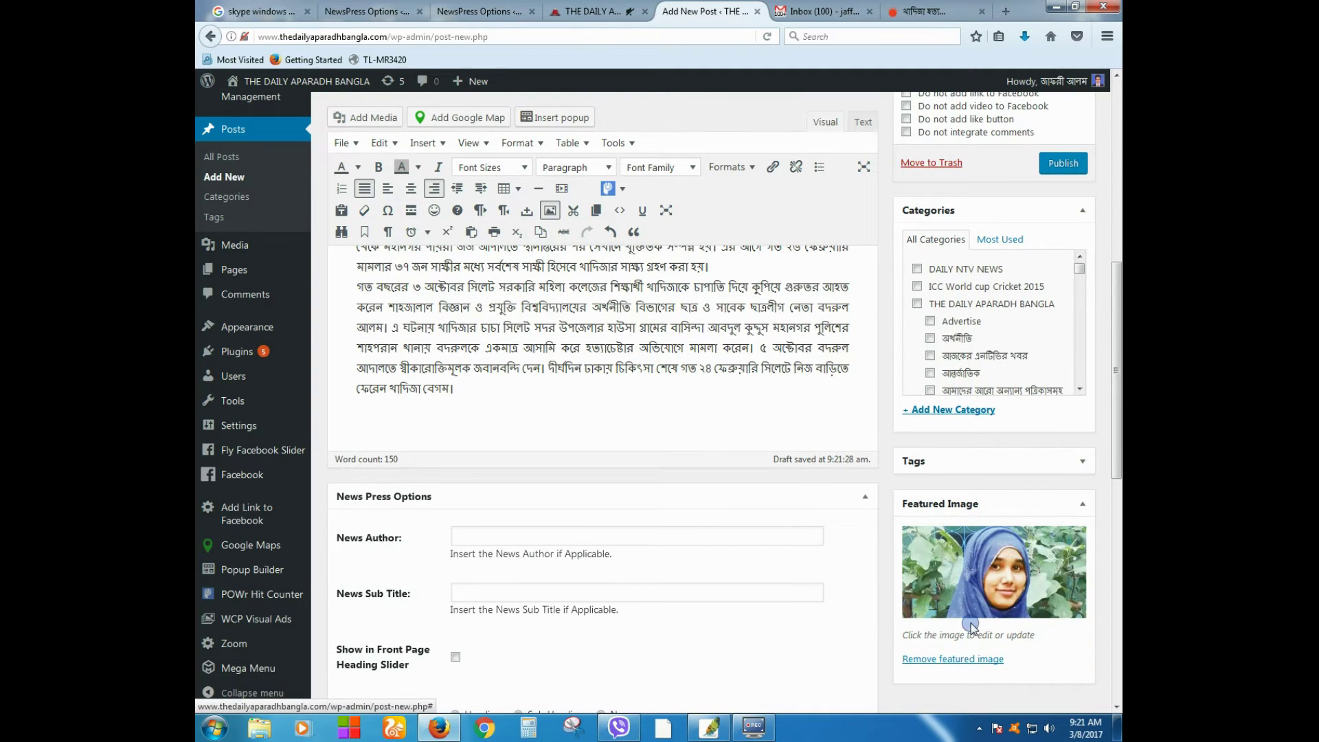
scroll(603, 377, up, 5)
click(577, 403)
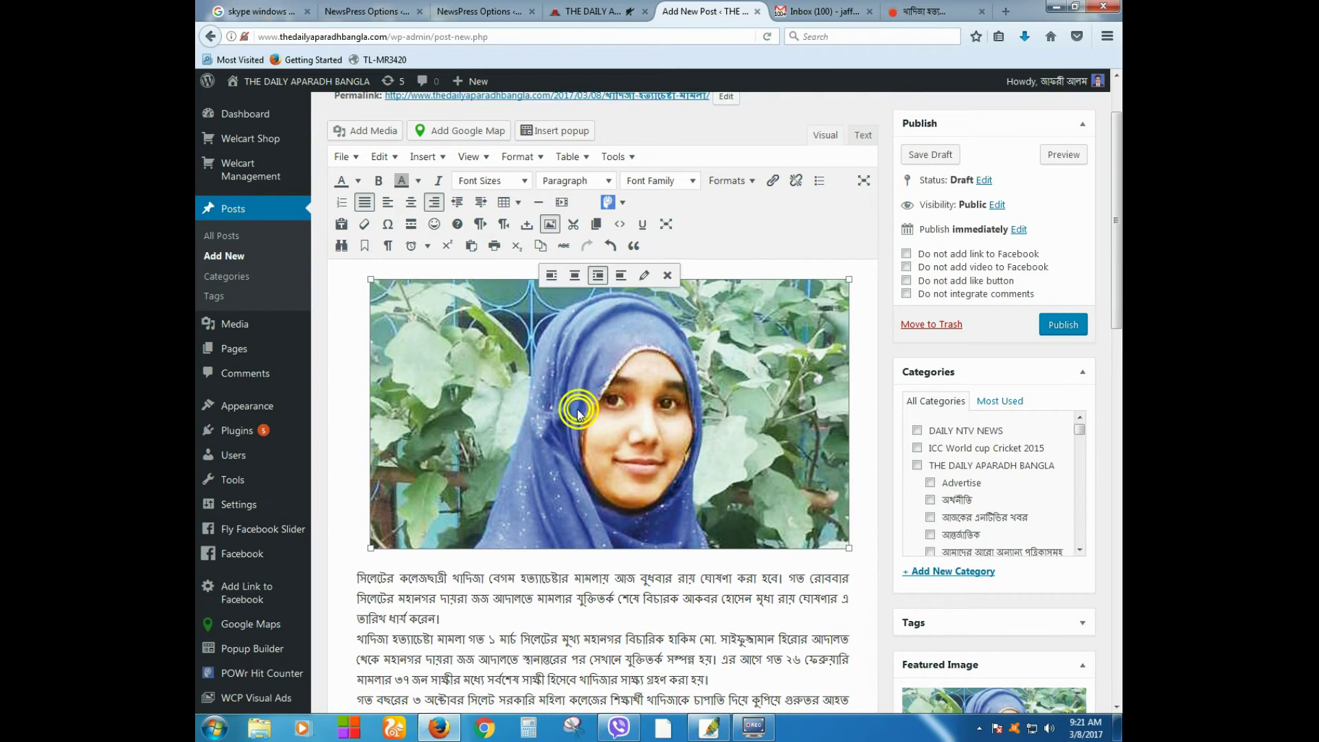
drag(550, 433, 595, 312)
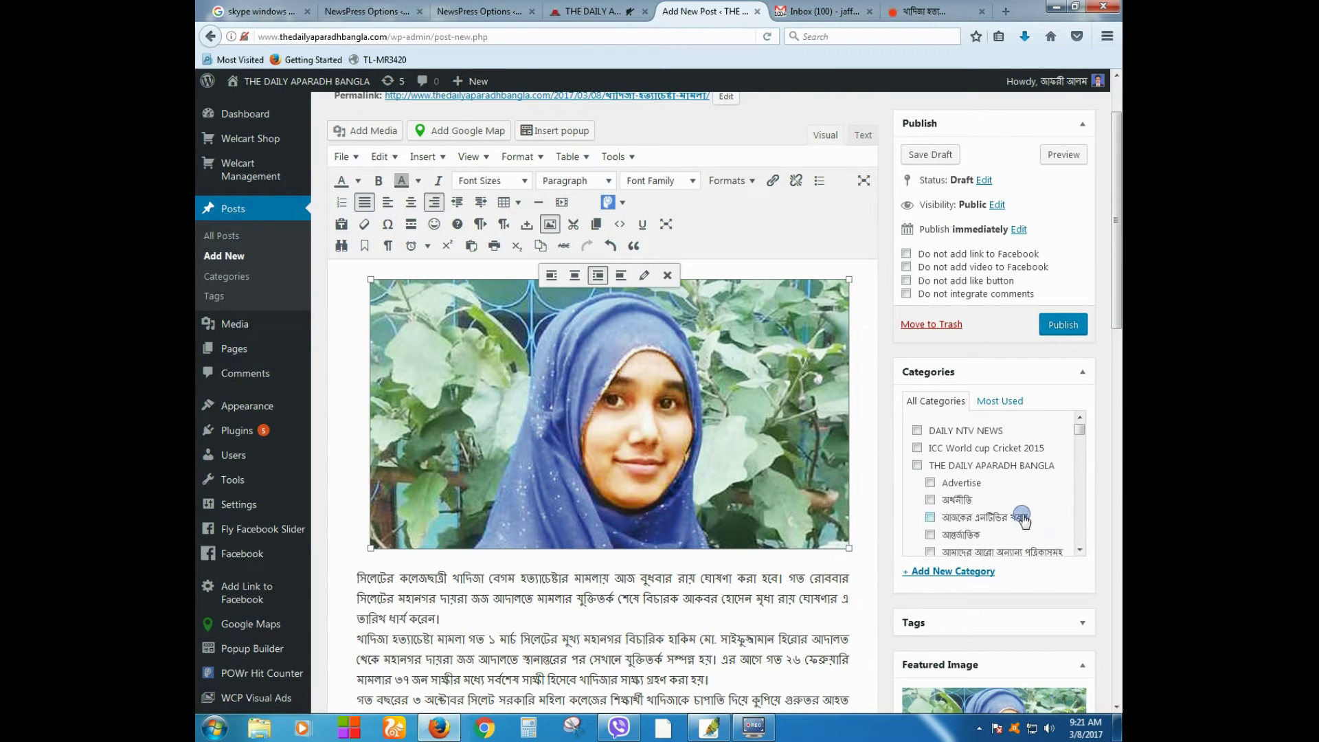
Assign the post to the আলোচিত খবর category.
scroll(1026, 520, down, 2)
scroll(1025, 512, down, 3)
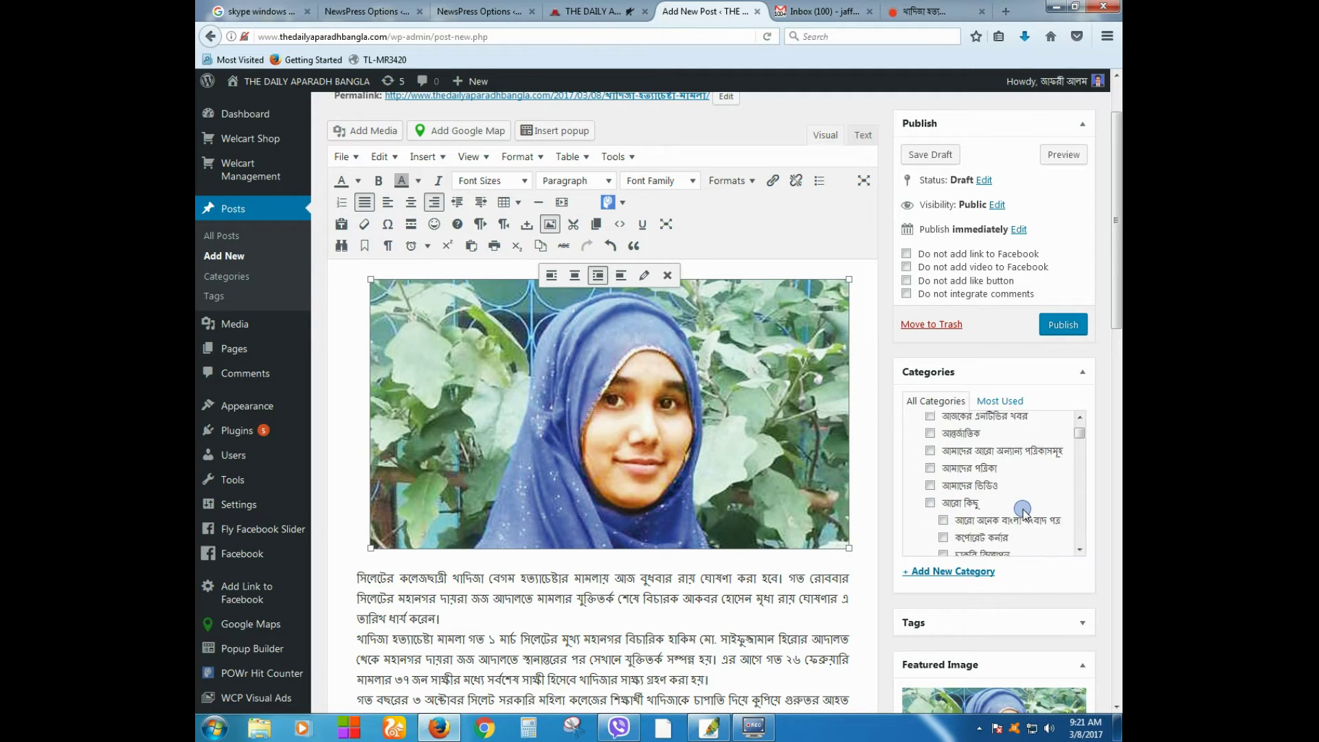
scroll(1026, 513, up, 3)
scroll(1024, 512, down, 5)
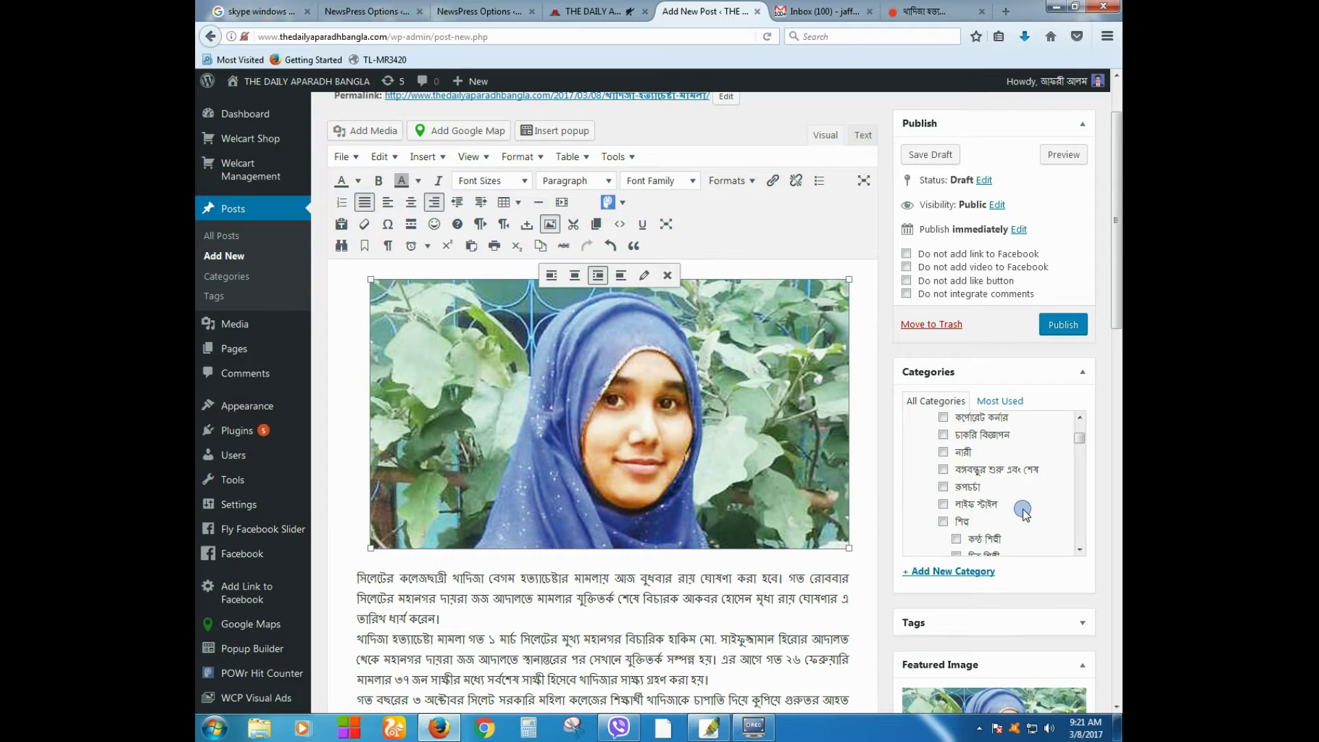
scroll(1023, 509, down, 2)
click(1080, 549)
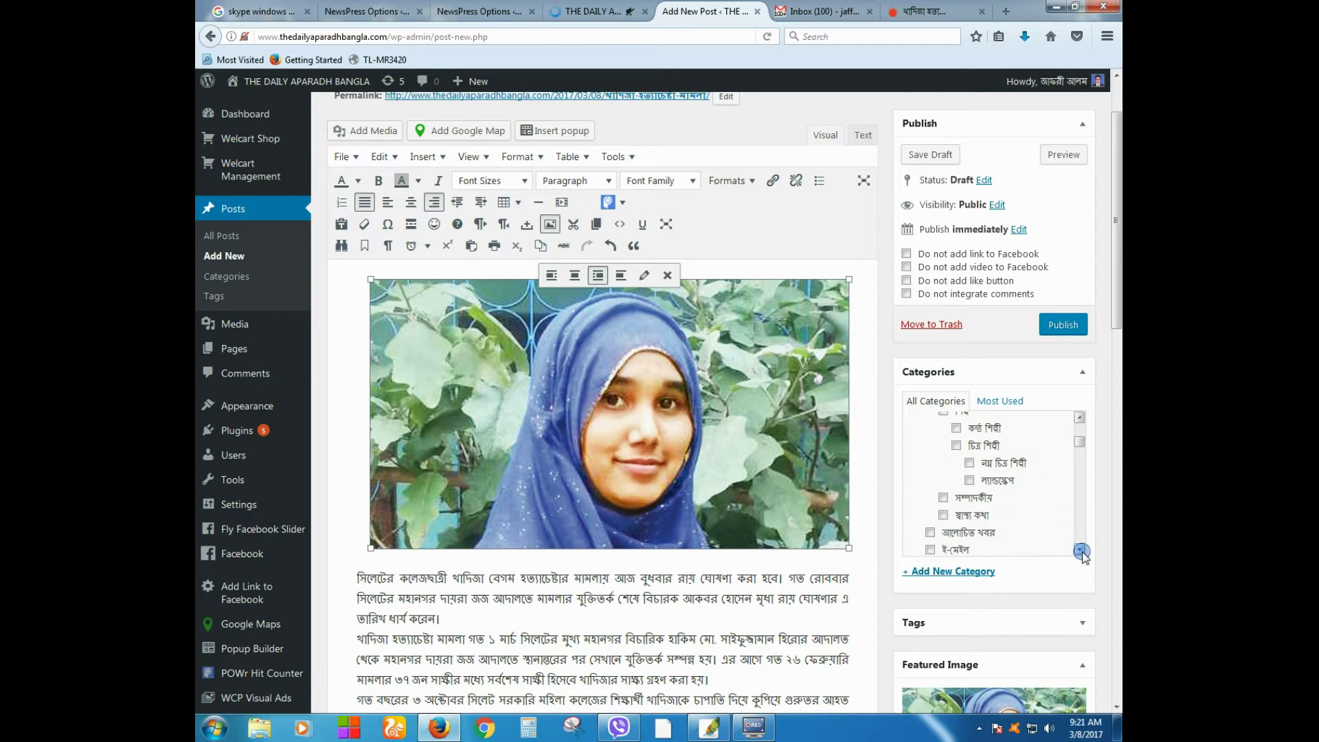
click(969, 496)
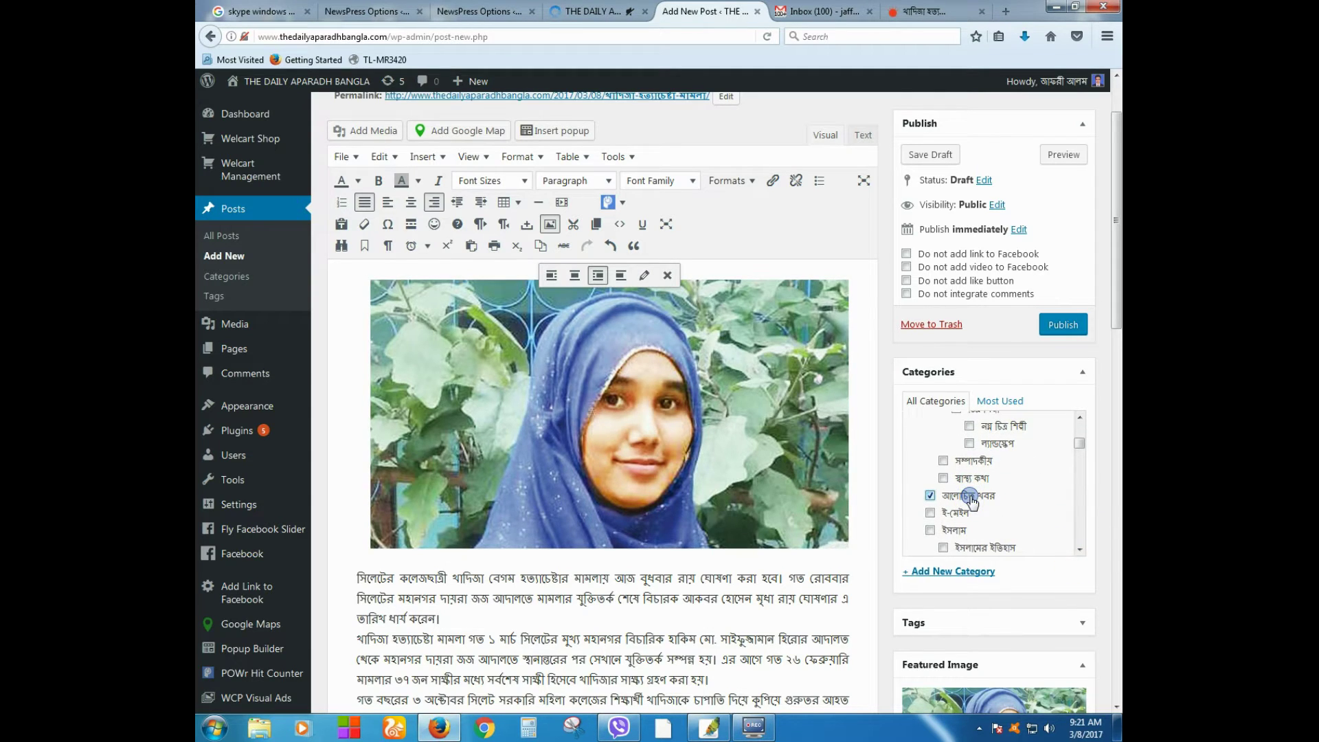
Also assign the post to the প্রচ্ছদ category and the অপরাধ subcategory under বাংলাদেশ.
click(1080, 550)
click(1080, 550)
click(1079, 551)
click(1080, 550)
click(1080, 552)
click(1079, 552)
click(1079, 551)
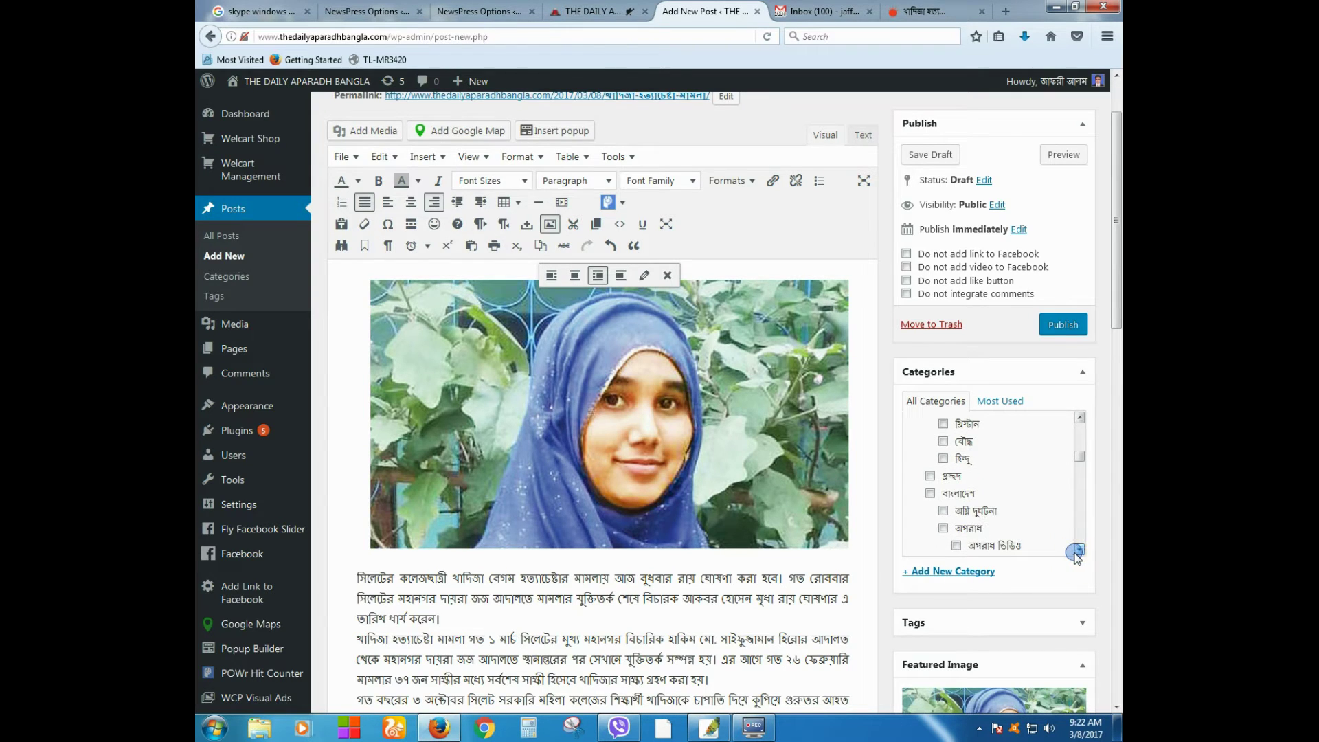
click(930, 477)
click(962, 532)
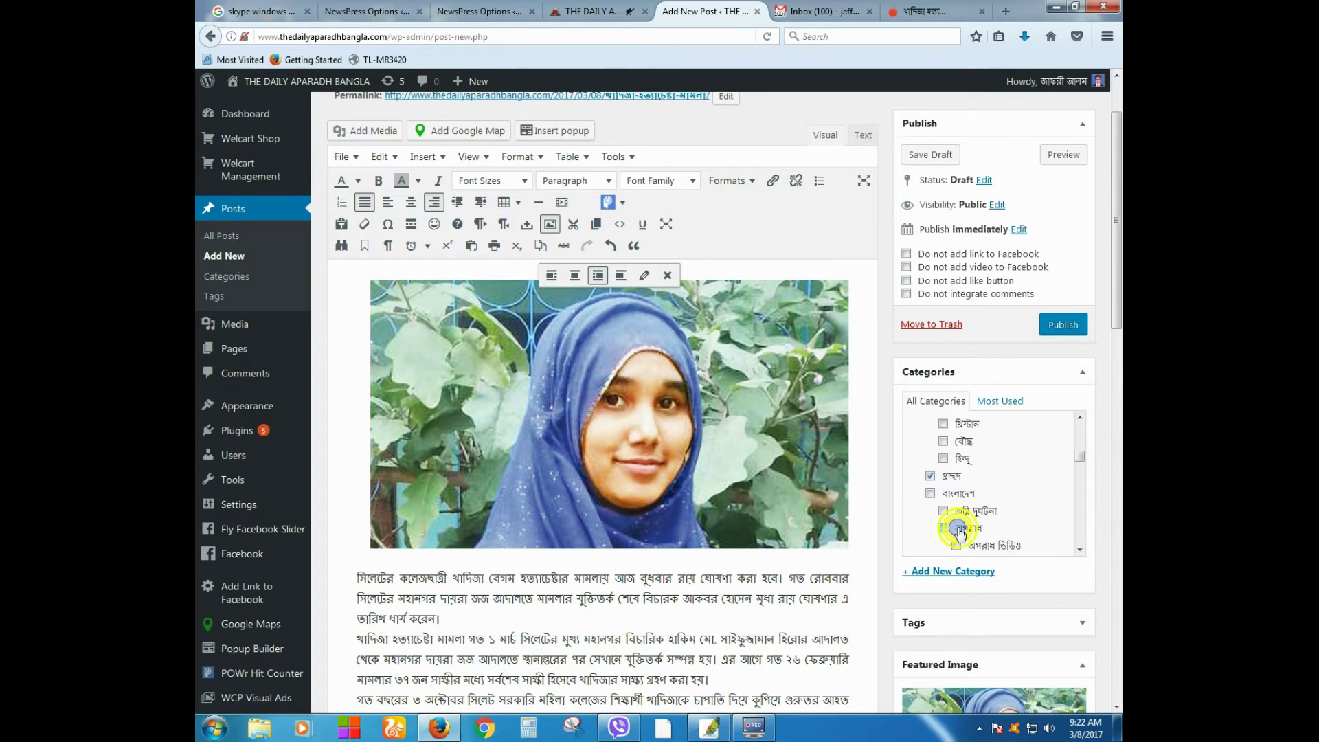
Enable Breaking News and Top Moving News in the post's News Press Options.
scroll(509, 598, down, 5)
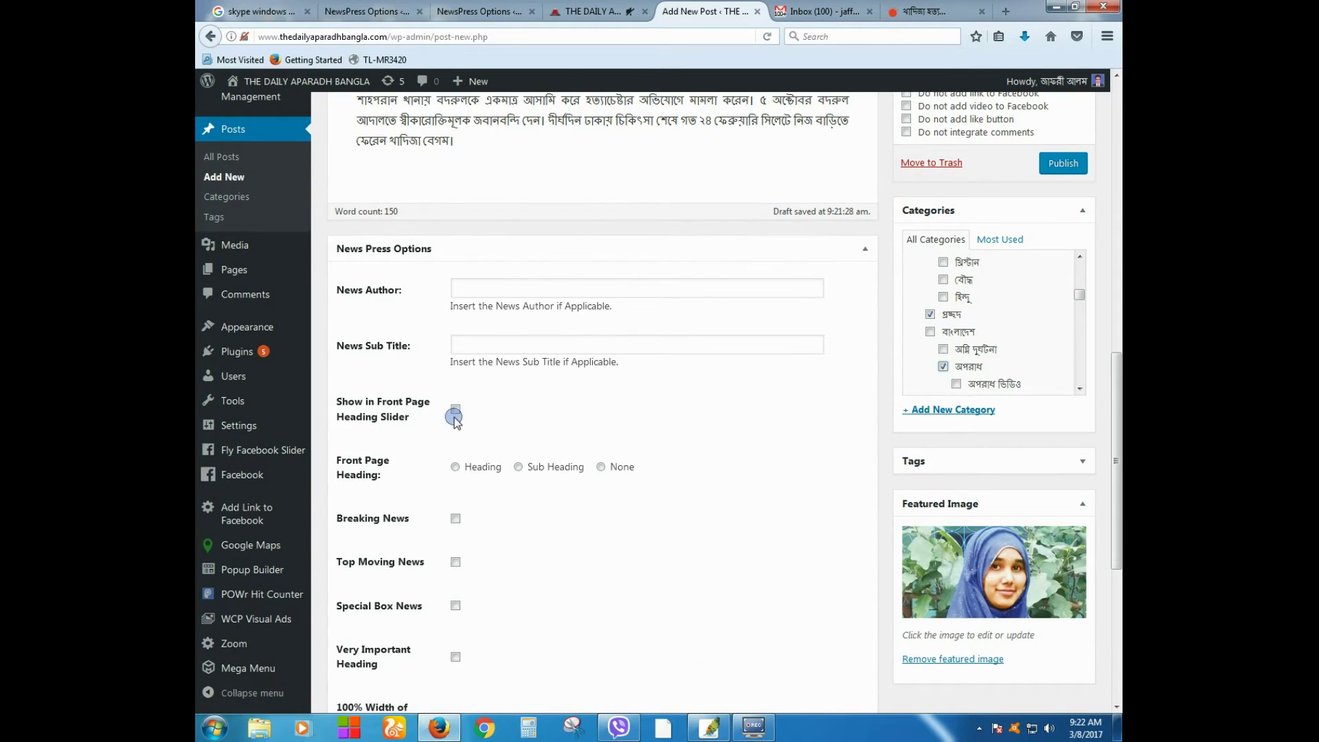
click(456, 519)
scroll(458, 566, down, 5)
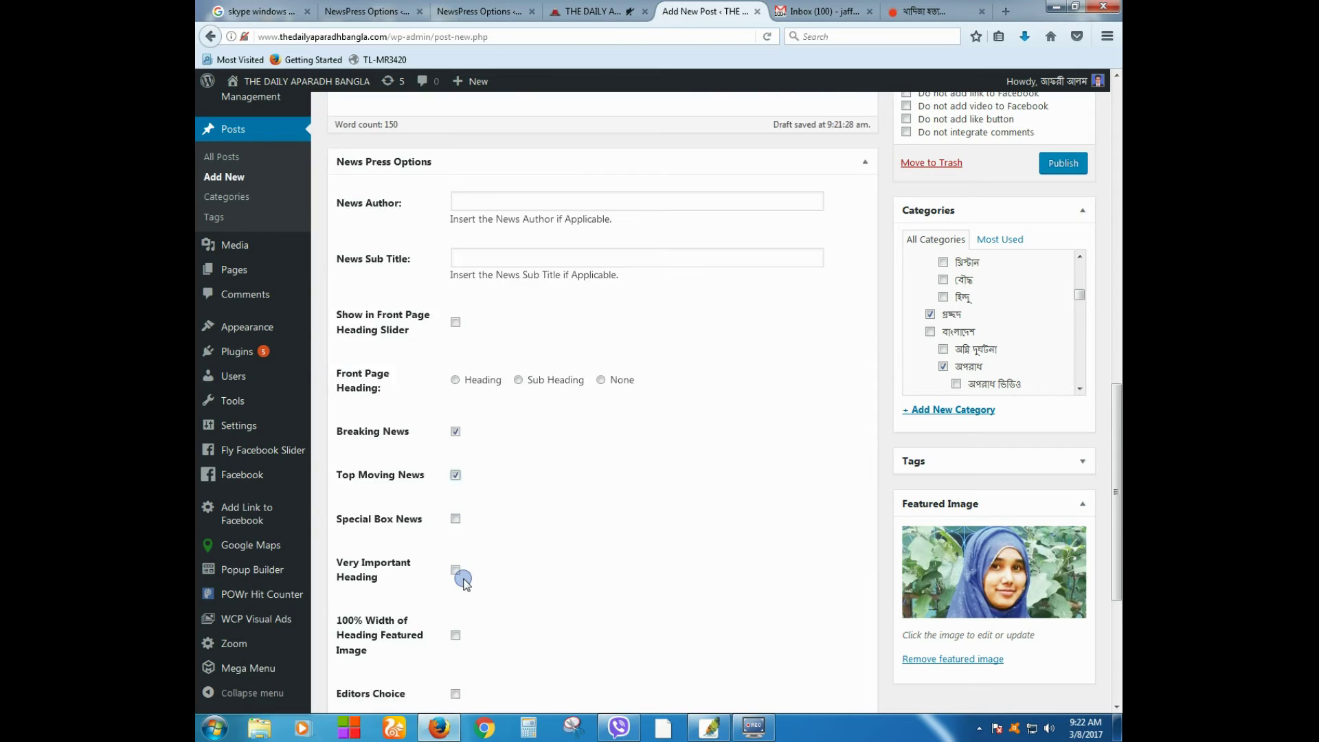
Look at the site's front page and the open NewsPress Options pages, and return to the post draft.
click(585, 11)
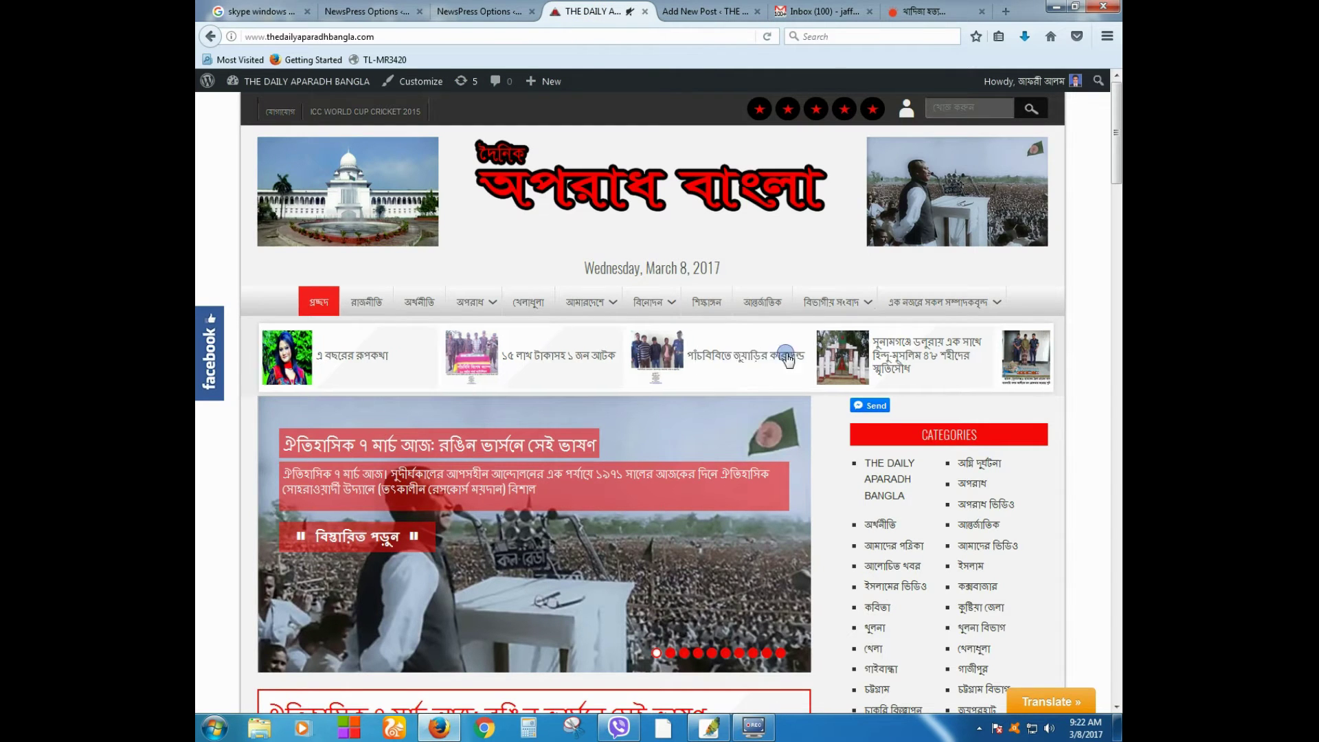
click(492, 12)
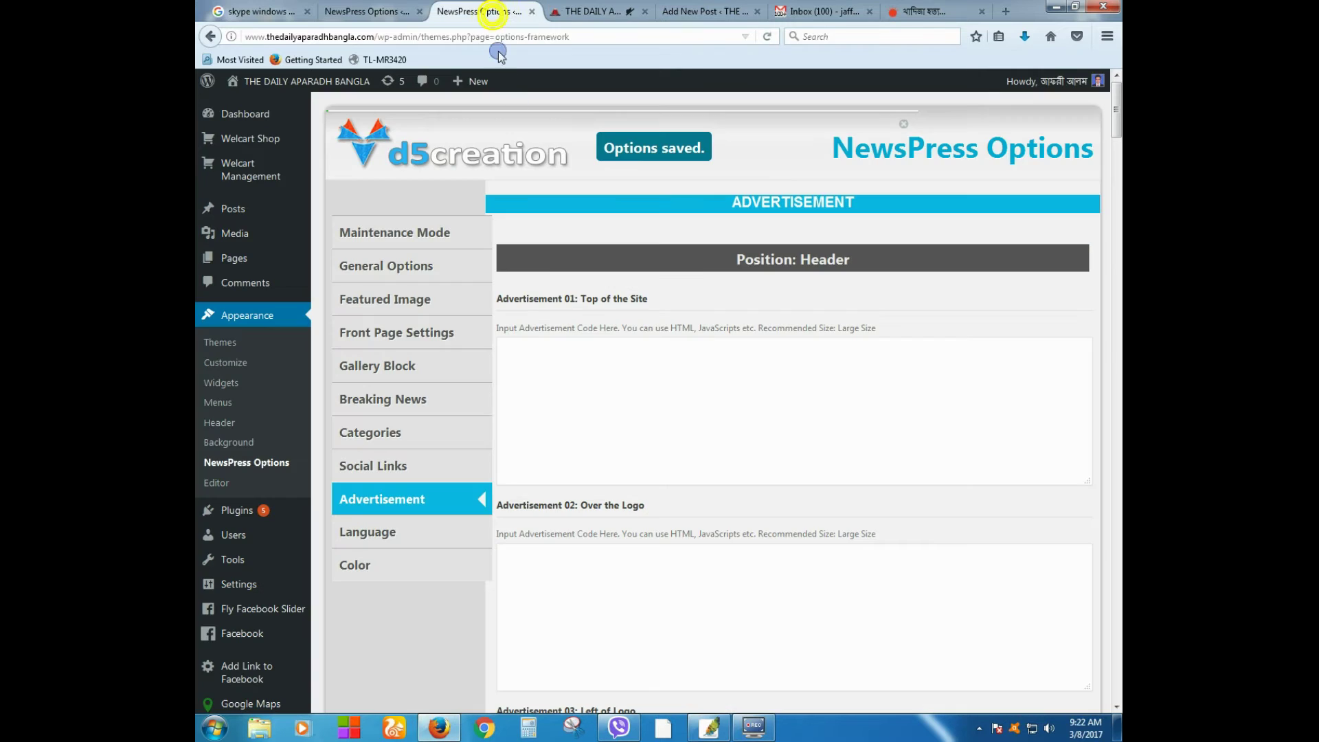
click(371, 11)
click(567, 133)
click(677, 12)
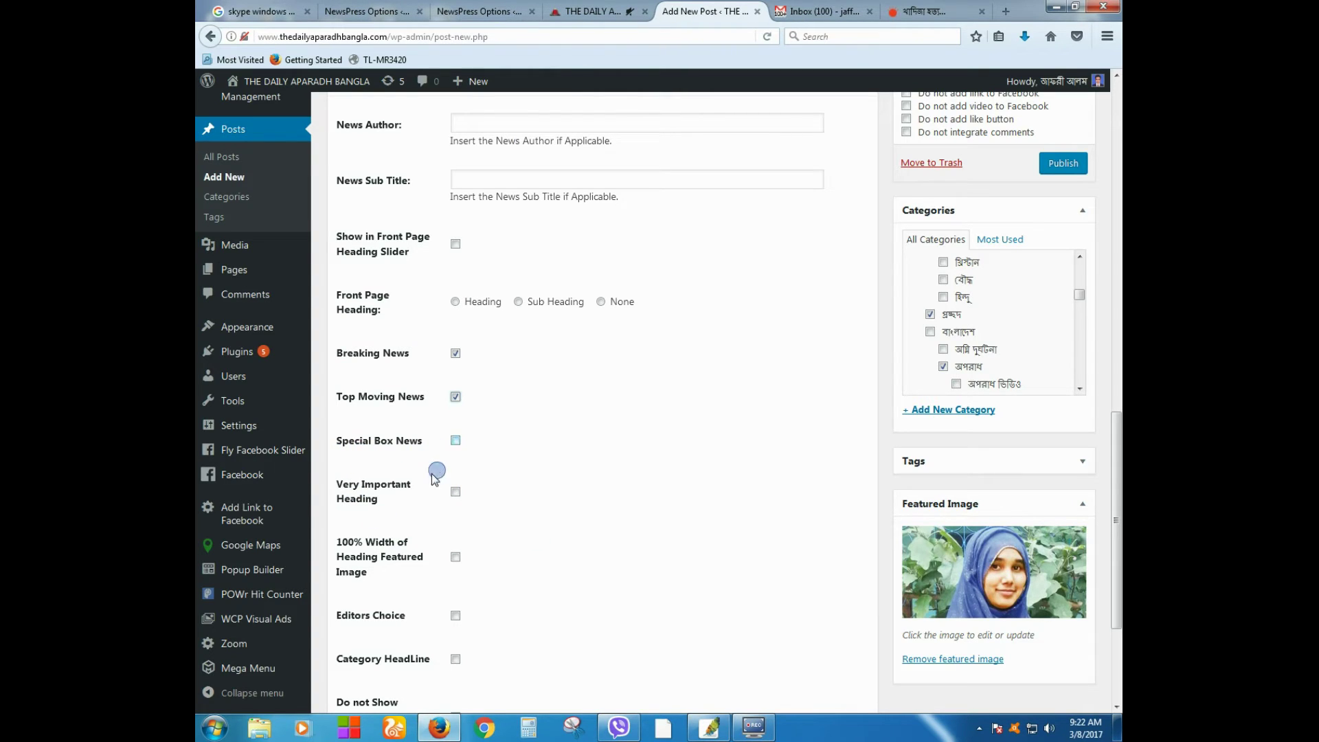
Enable Special Box News, Very Important Heading, 100% Width of Heading Featured Image, Editors Choice and Category HeadLine for the post.
click(455, 492)
click(455, 557)
click(456, 616)
scroll(468, 605, down, 2)
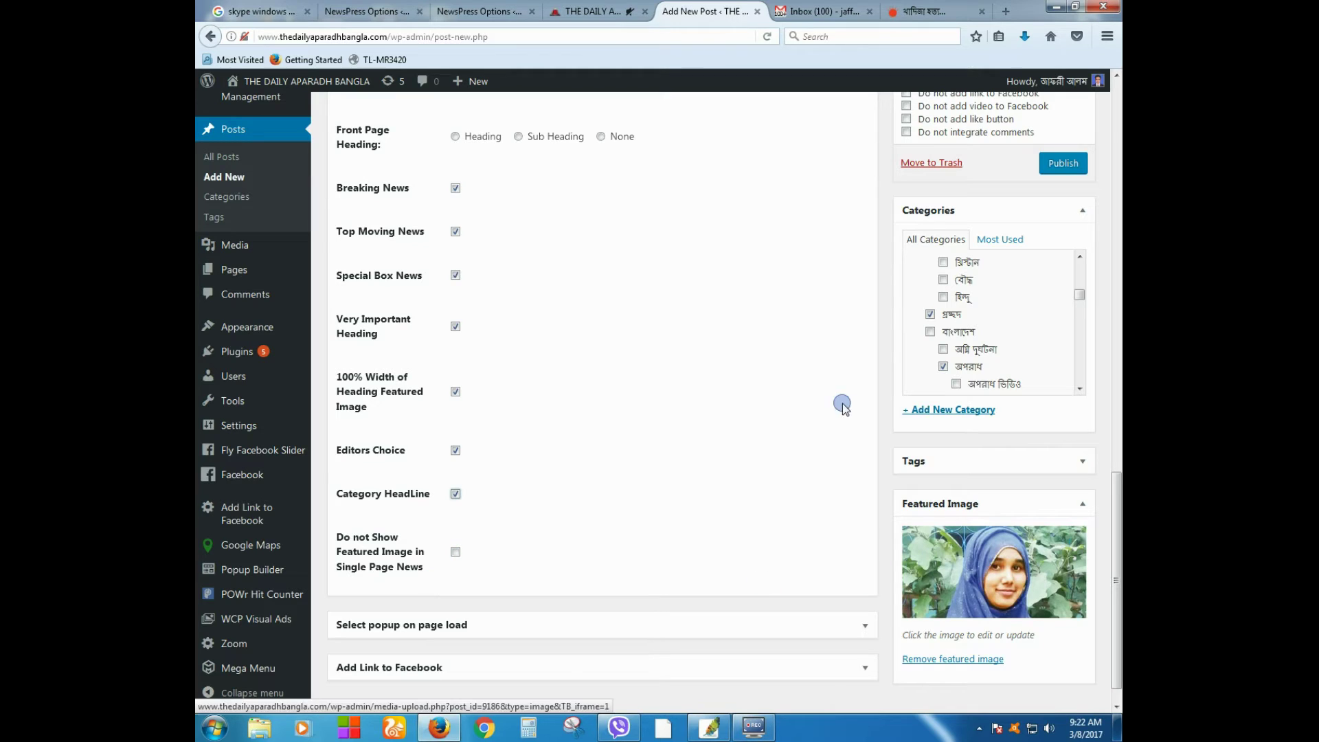
Publish the new post with its assigned categories and News Press options.
scroll(720, 598, up, 3)
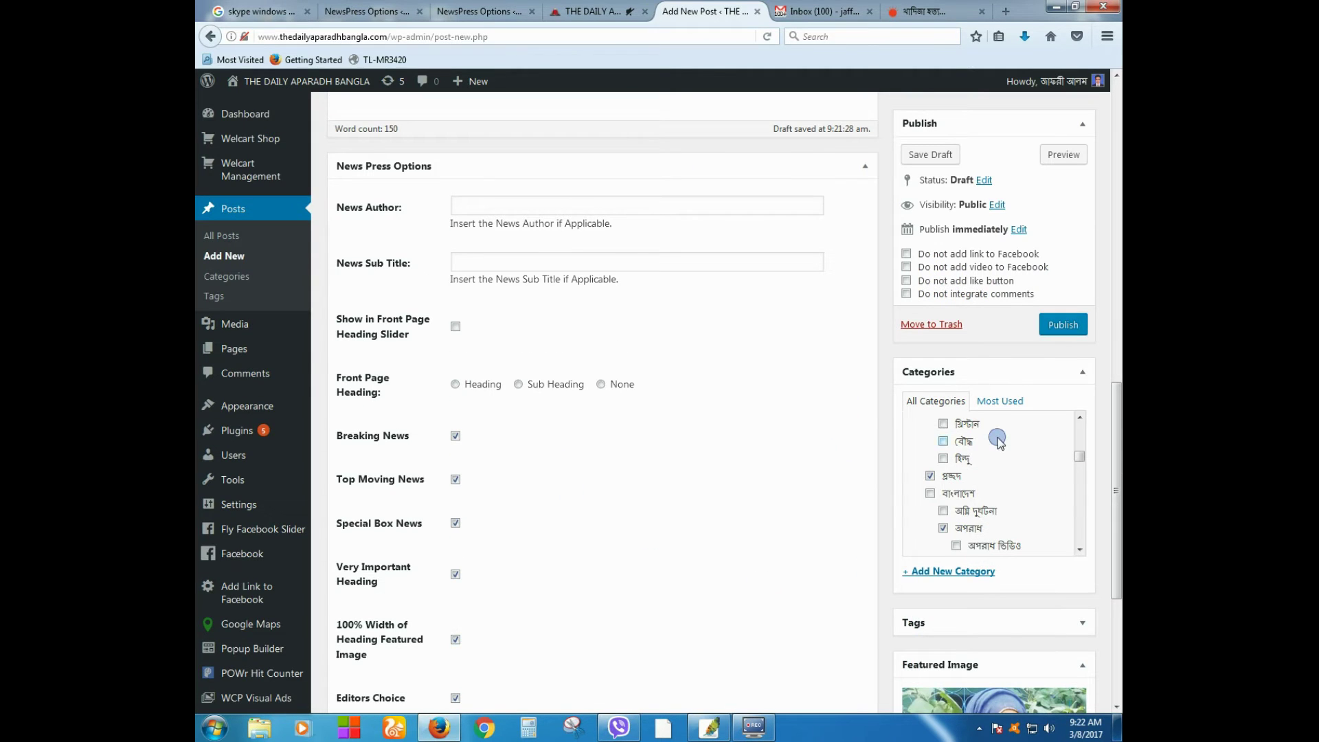
click(1064, 328)
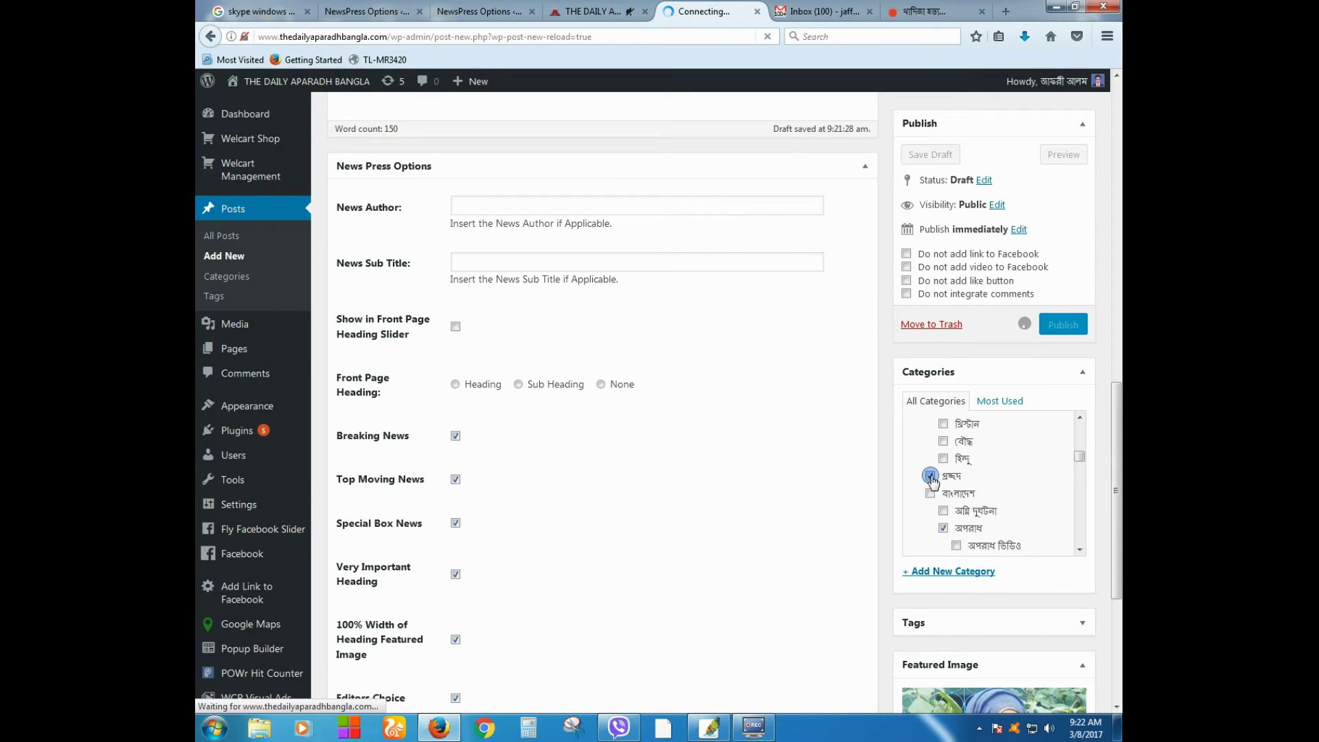
scroll(835, 512, down, 3)
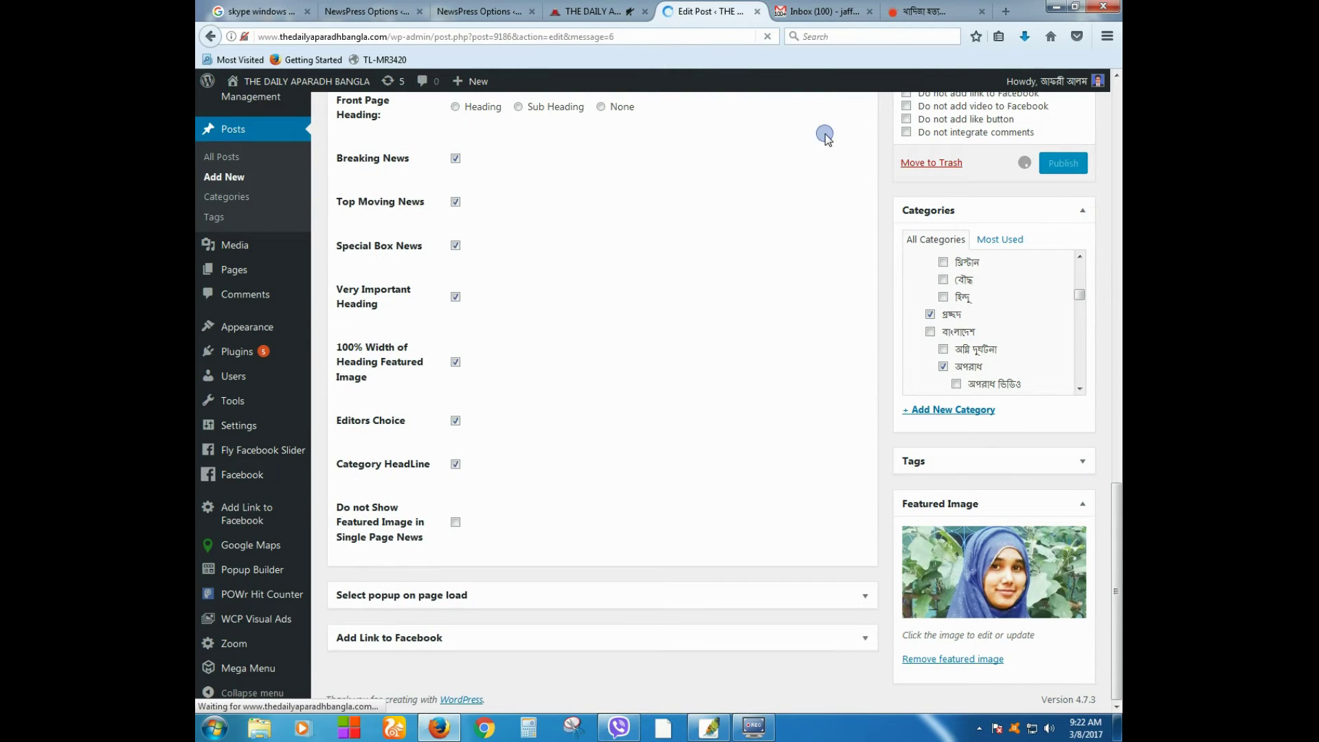
Reload the site's front page and examine the moving news strip, heading slider and headline blocks for the new post.
click(588, 11)
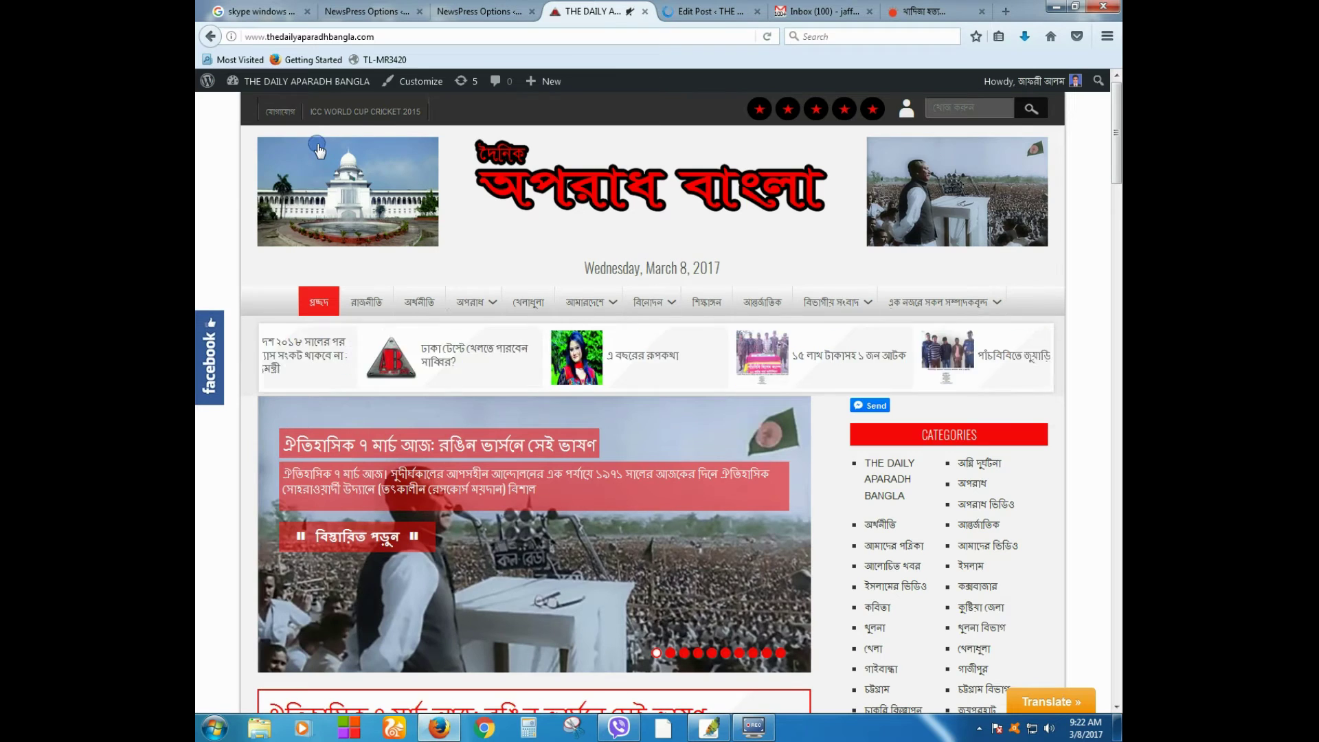
click(767, 37)
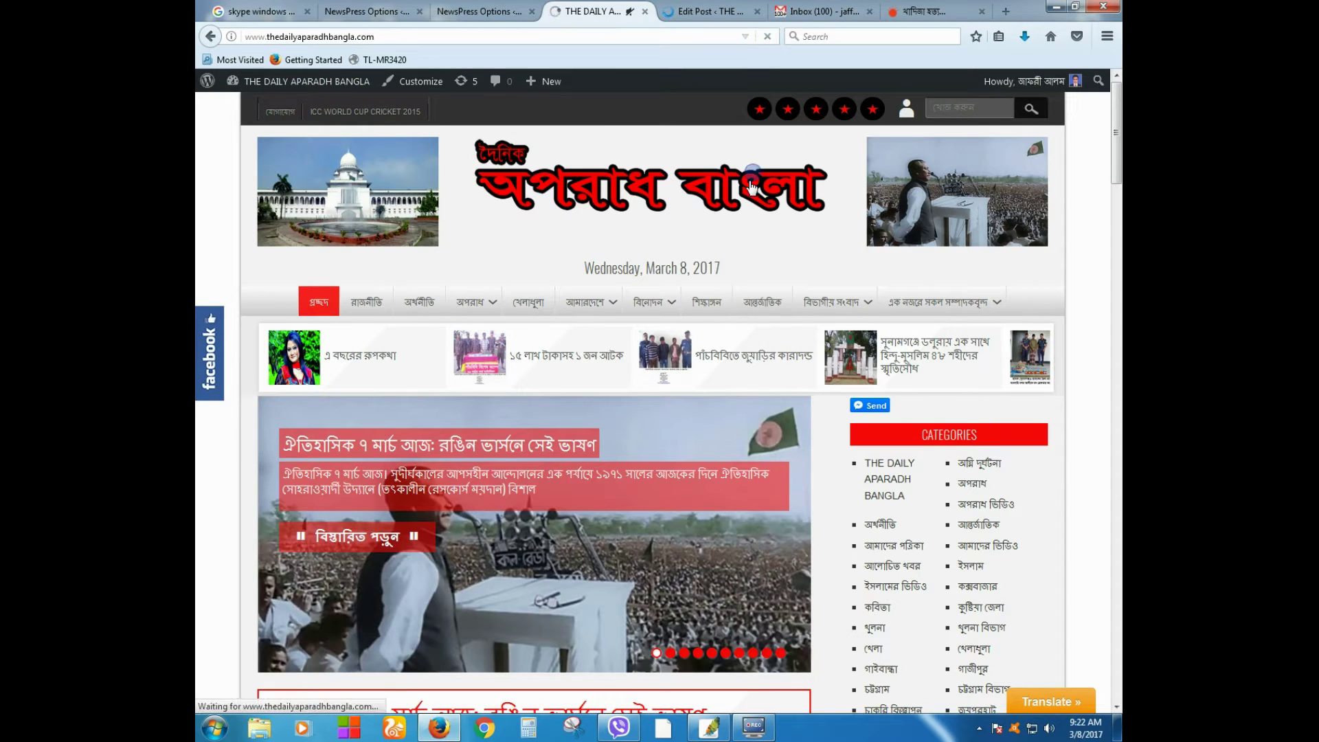
click(785, 329)
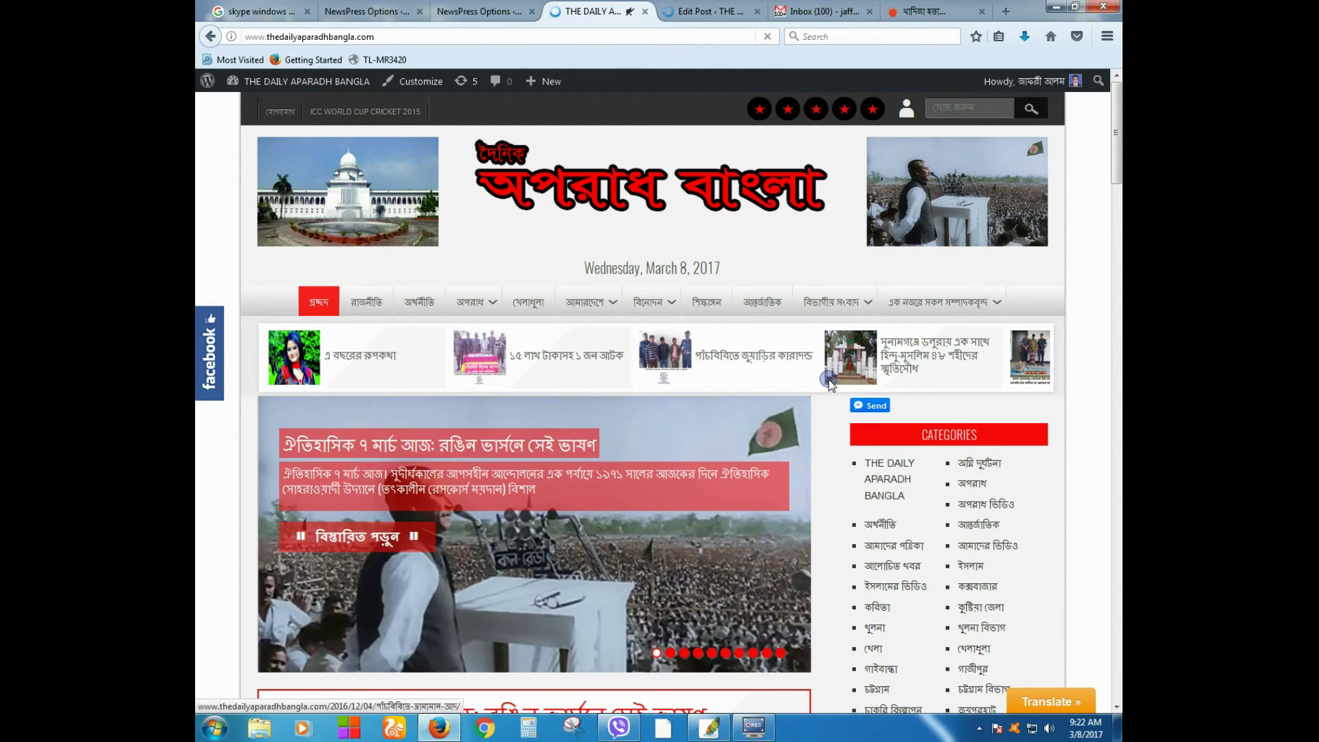
scroll(790, 371, down, 3)
scroll(800, 405, up, 3)
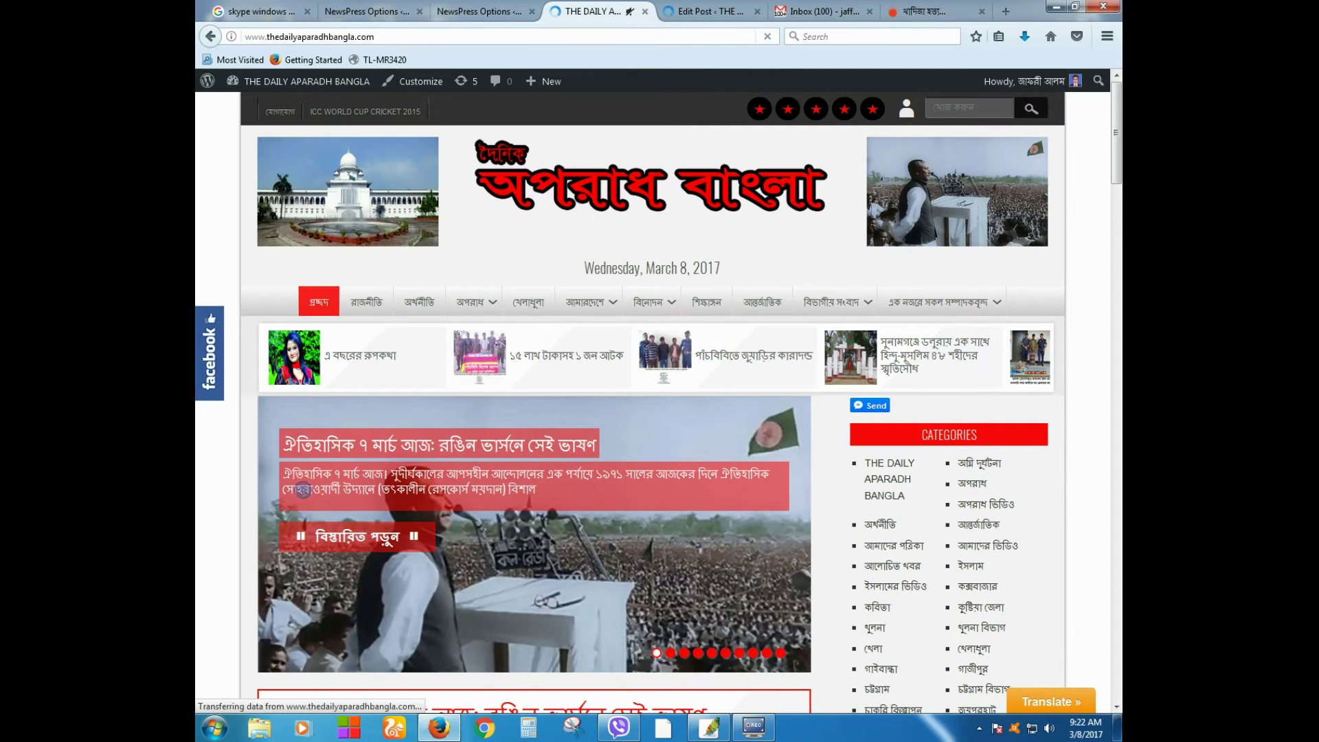
scroll(525, 565, down, 3)
scroll(494, 425, down, 5)
scroll(540, 458, up, 8)
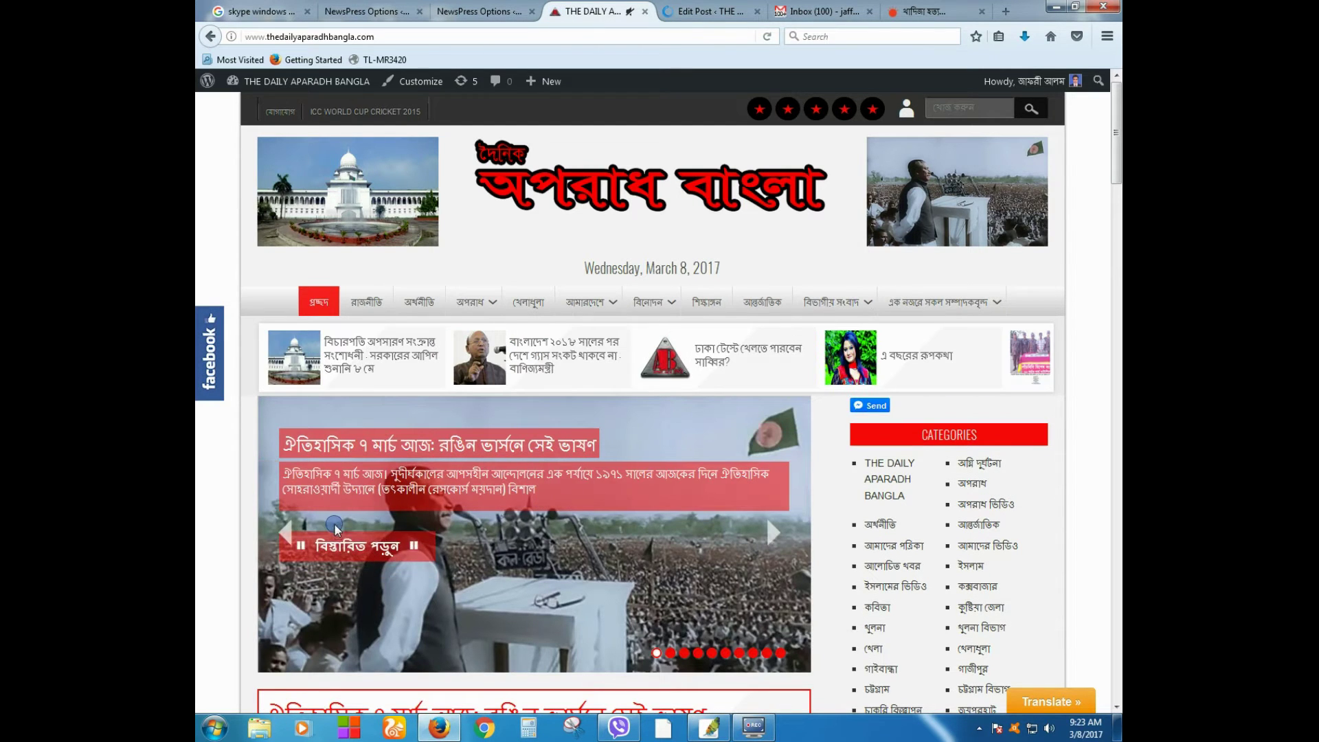
scroll(369, 587, down, 1)
scroll(369, 588, down, 5)
scroll(374, 574, up, 5)
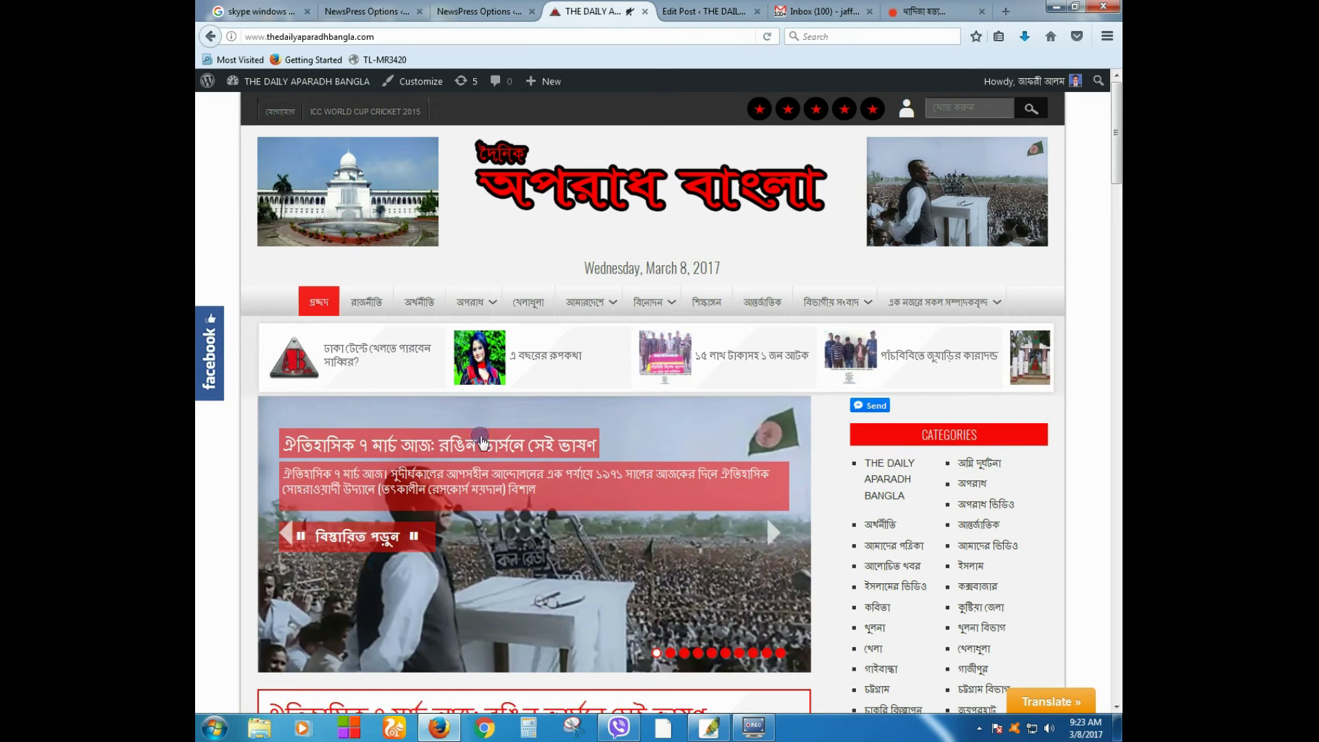
scroll(578, 474, down, 7)
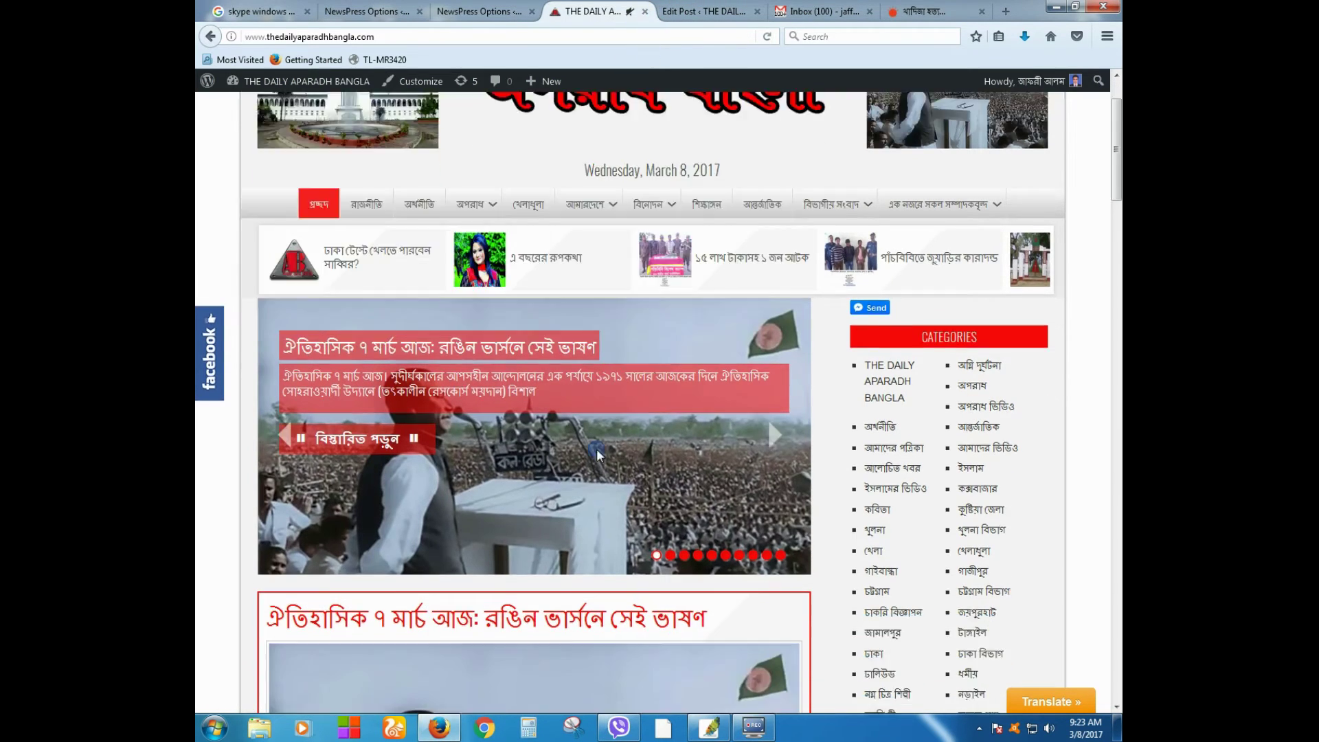
scroll(578, 474, down, 7)
scroll(576, 473, up, 7)
scroll(576, 469, up, 8)
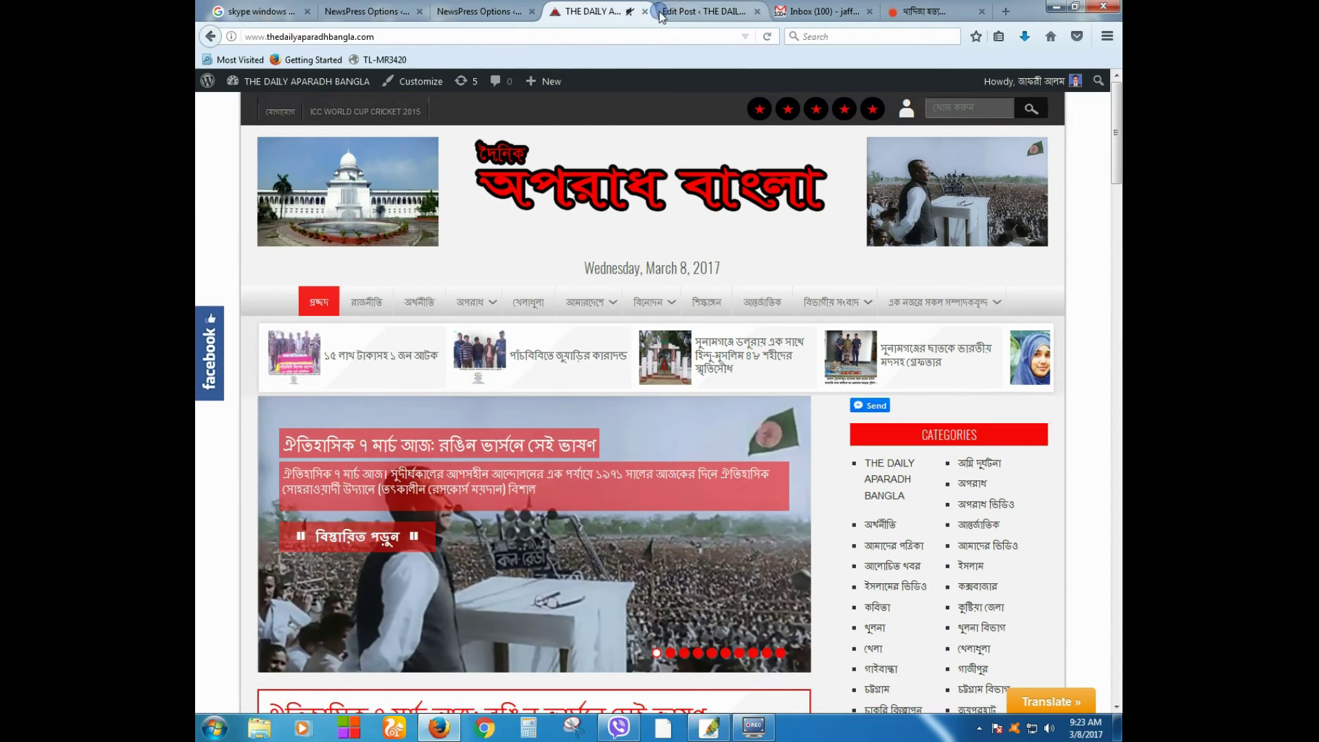
Enable Show in Front Page Heading Slider for the published post and update it.
click(681, 12)
scroll(387, 574, down, 10)
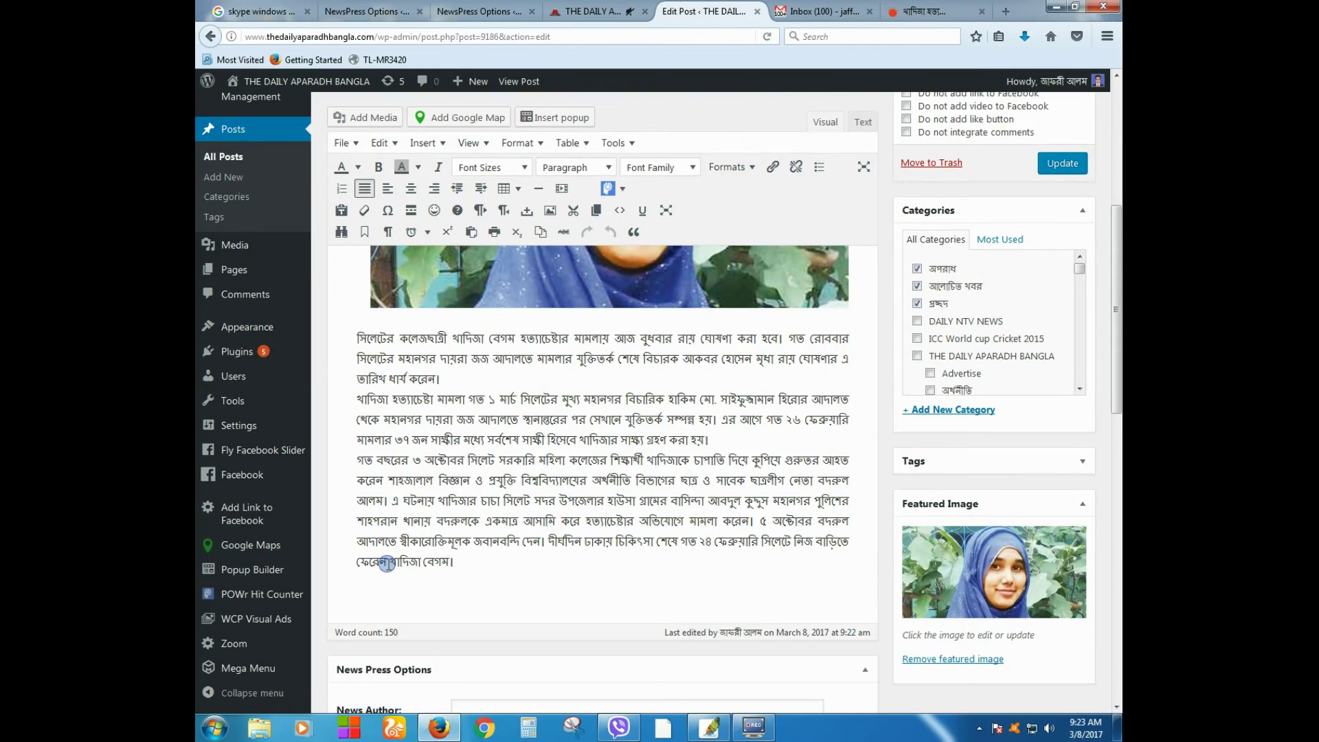
click(456, 417)
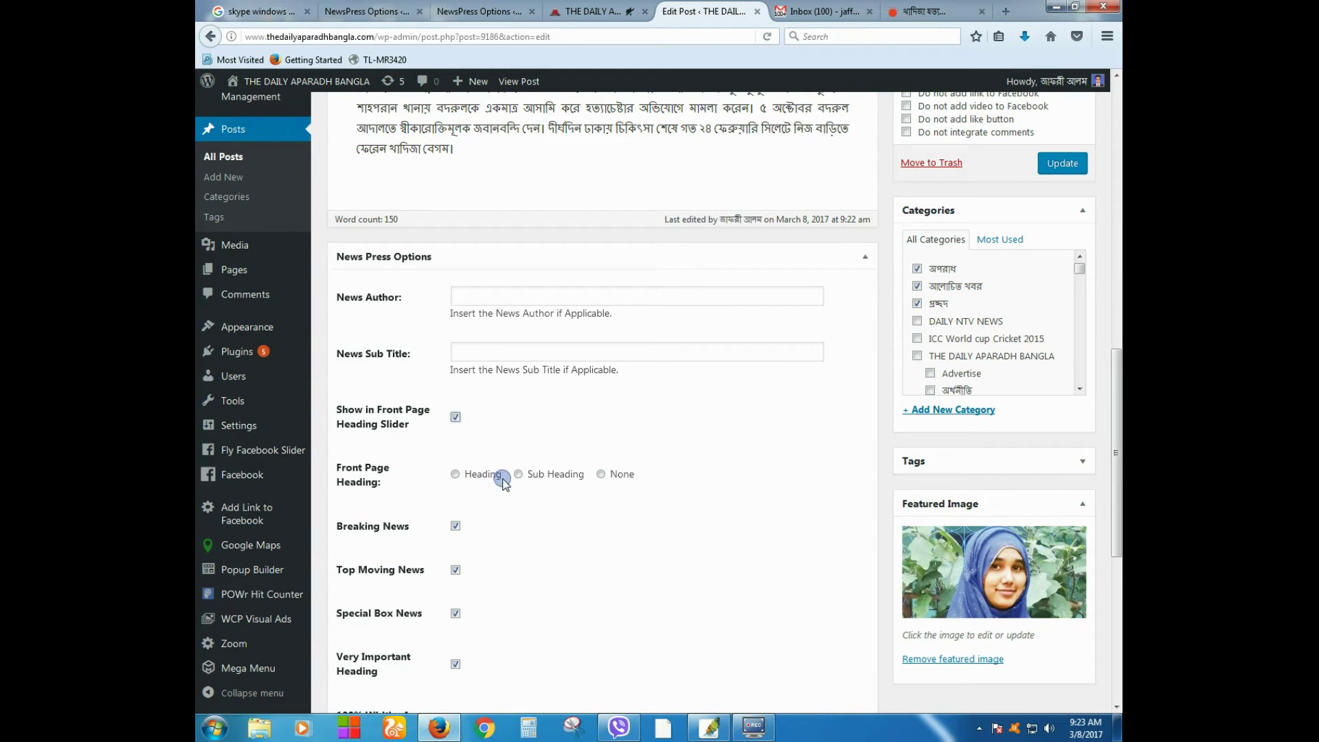
click(1056, 165)
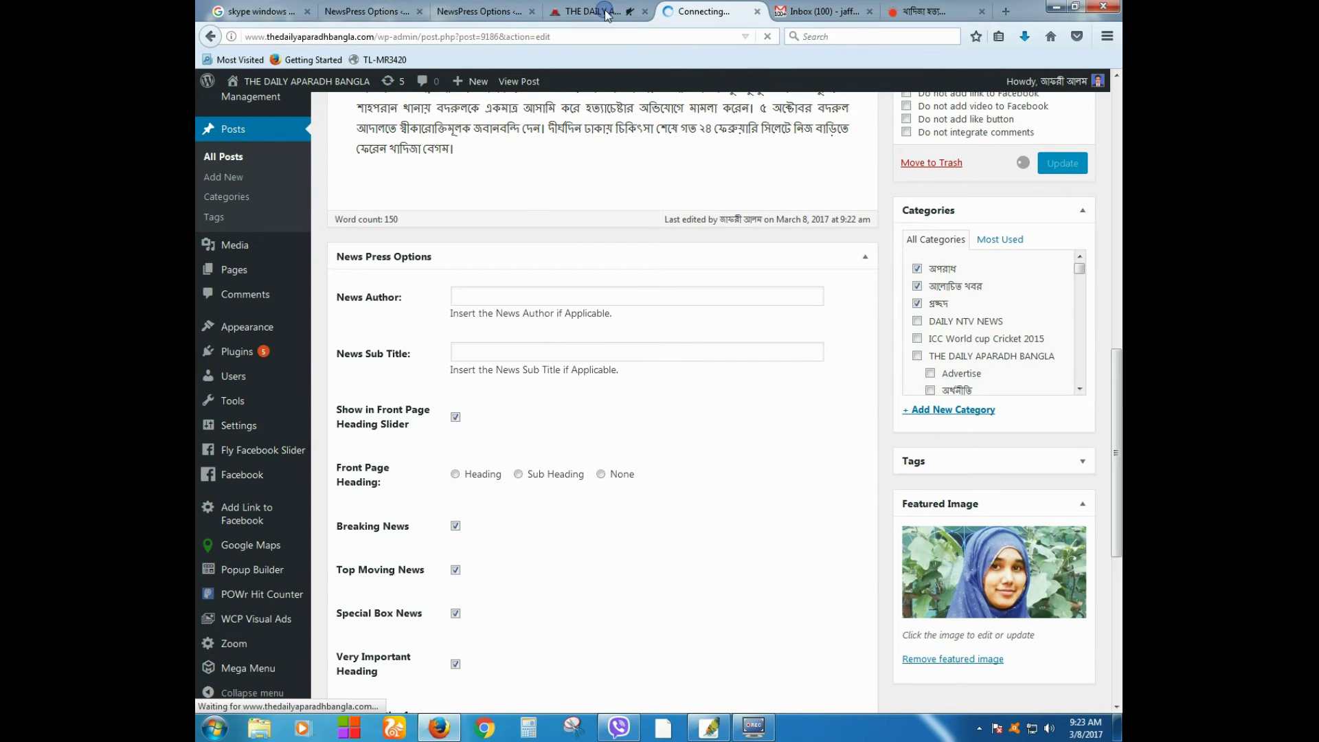
Reload the front page and check the heading slider and the headline blocks below it for the updated post.
click(607, 15)
click(351, 36)
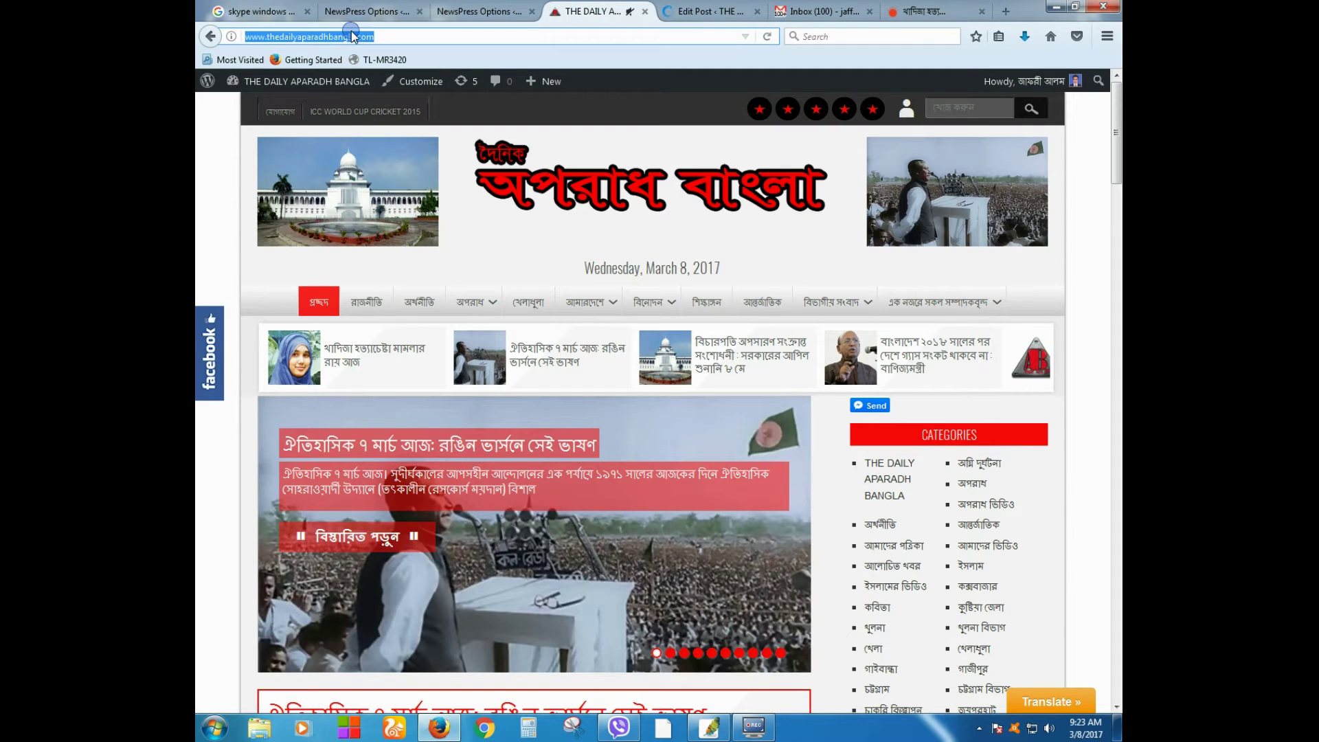
key(Return)
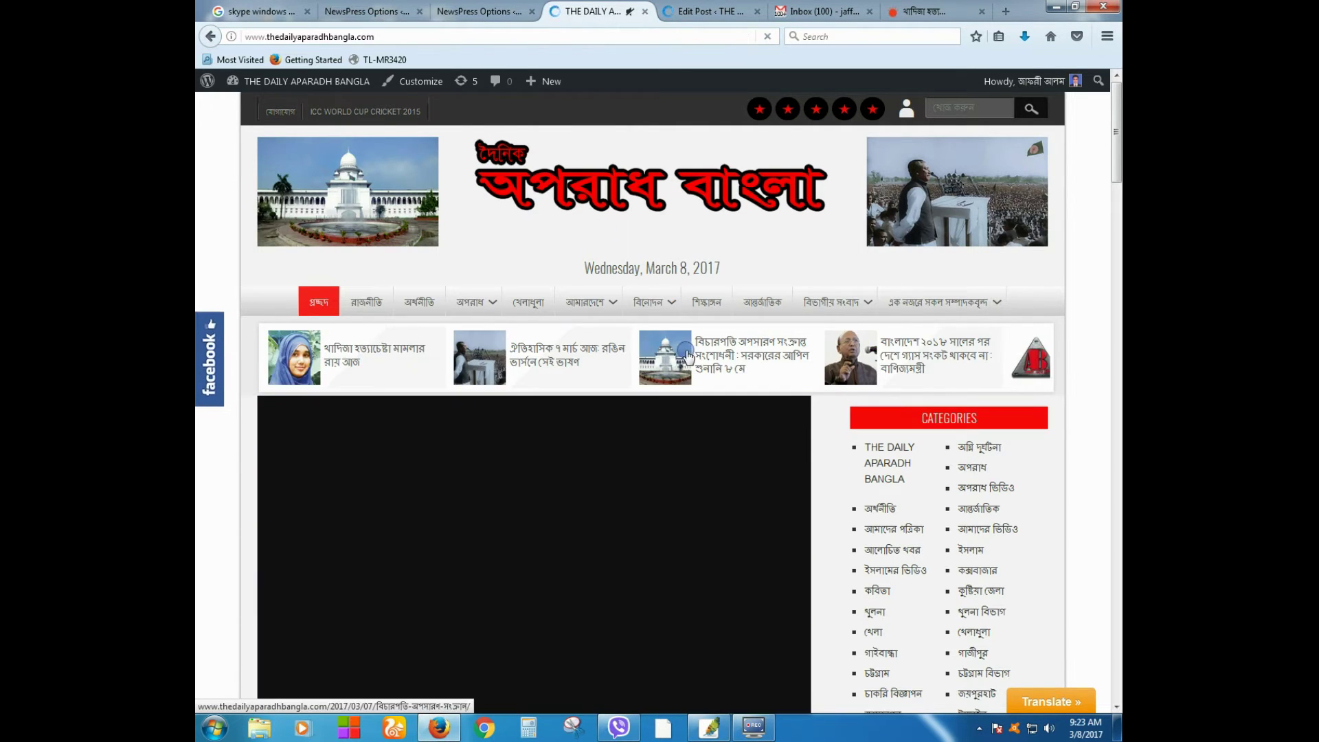
scroll(355, 440, down, 5)
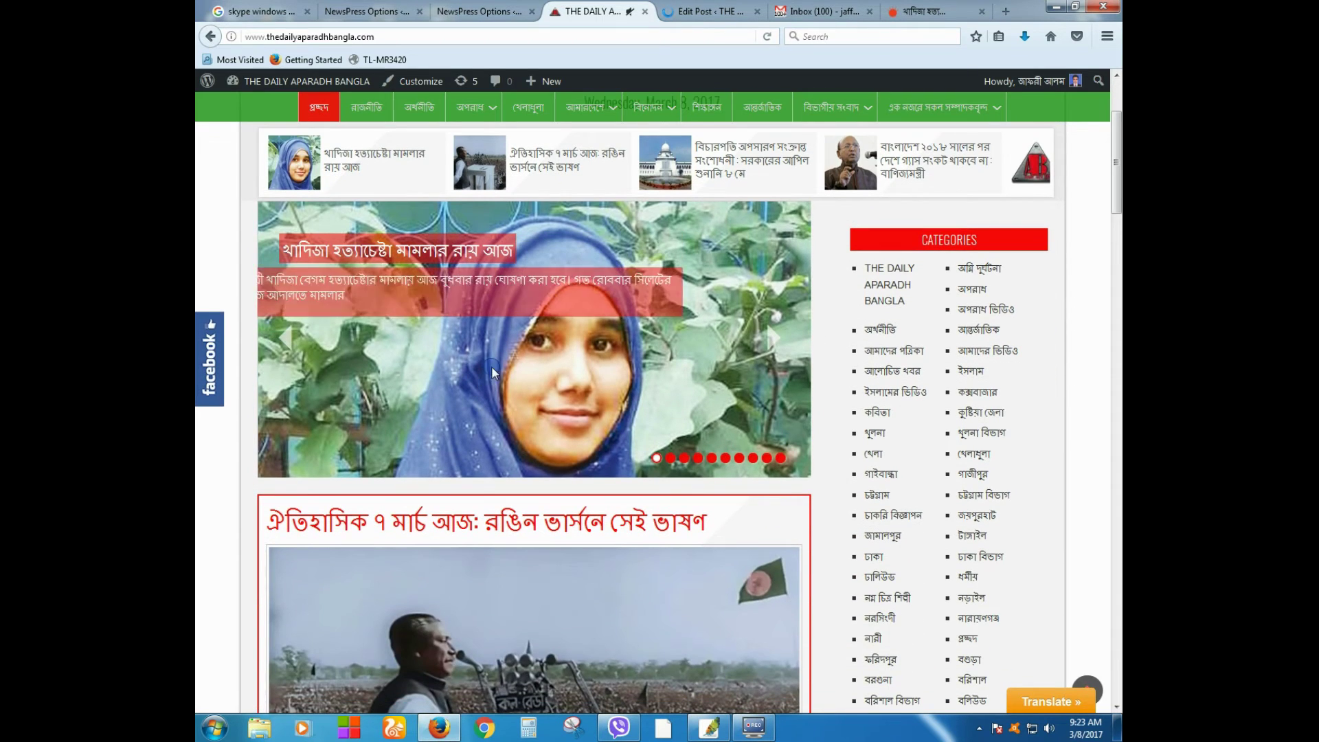
scroll(494, 470, down, 3)
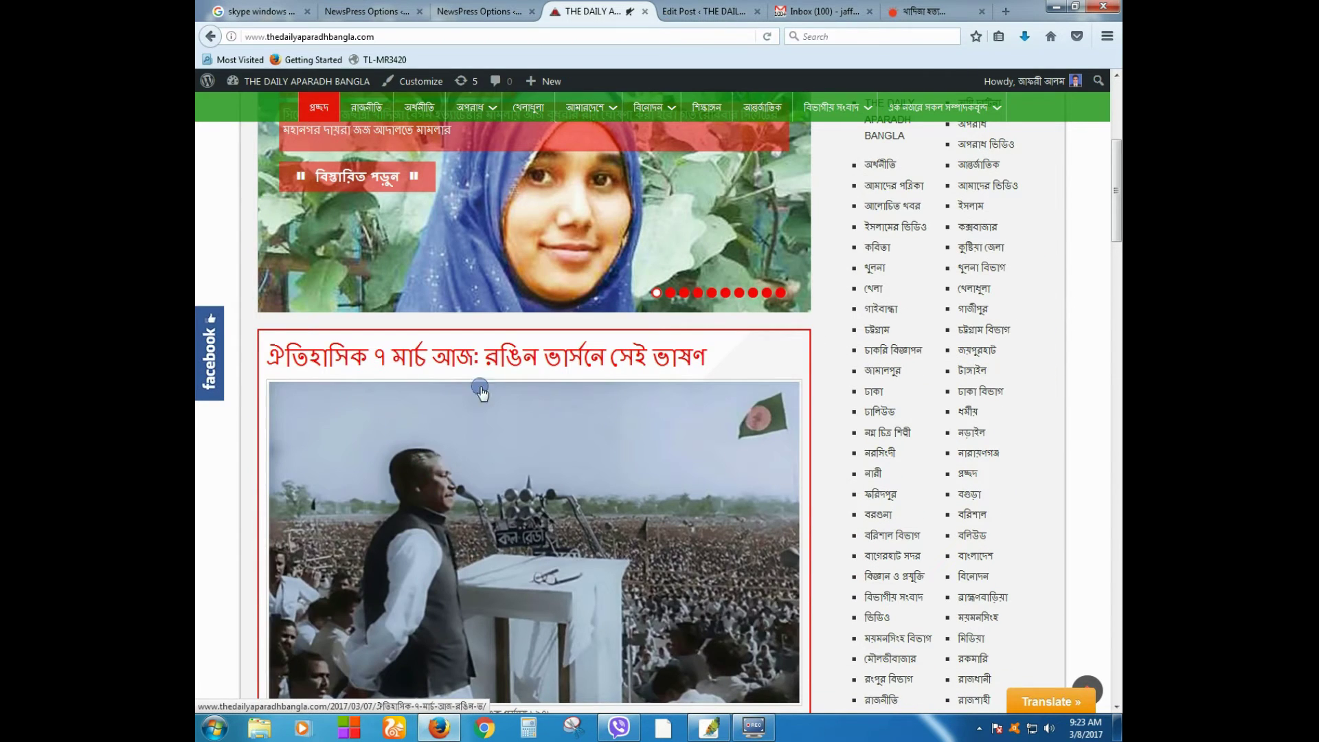
scroll(527, 472, down, 14)
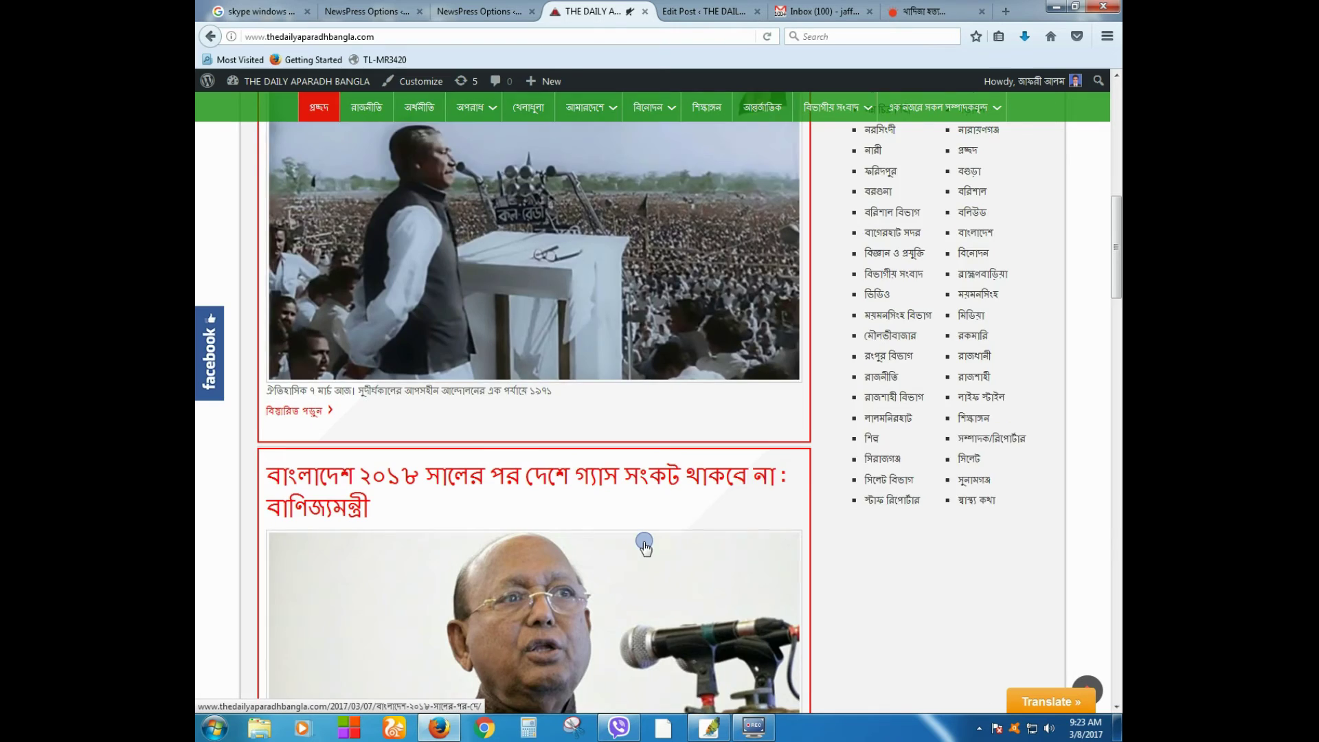
scroll(533, 472, down, 5)
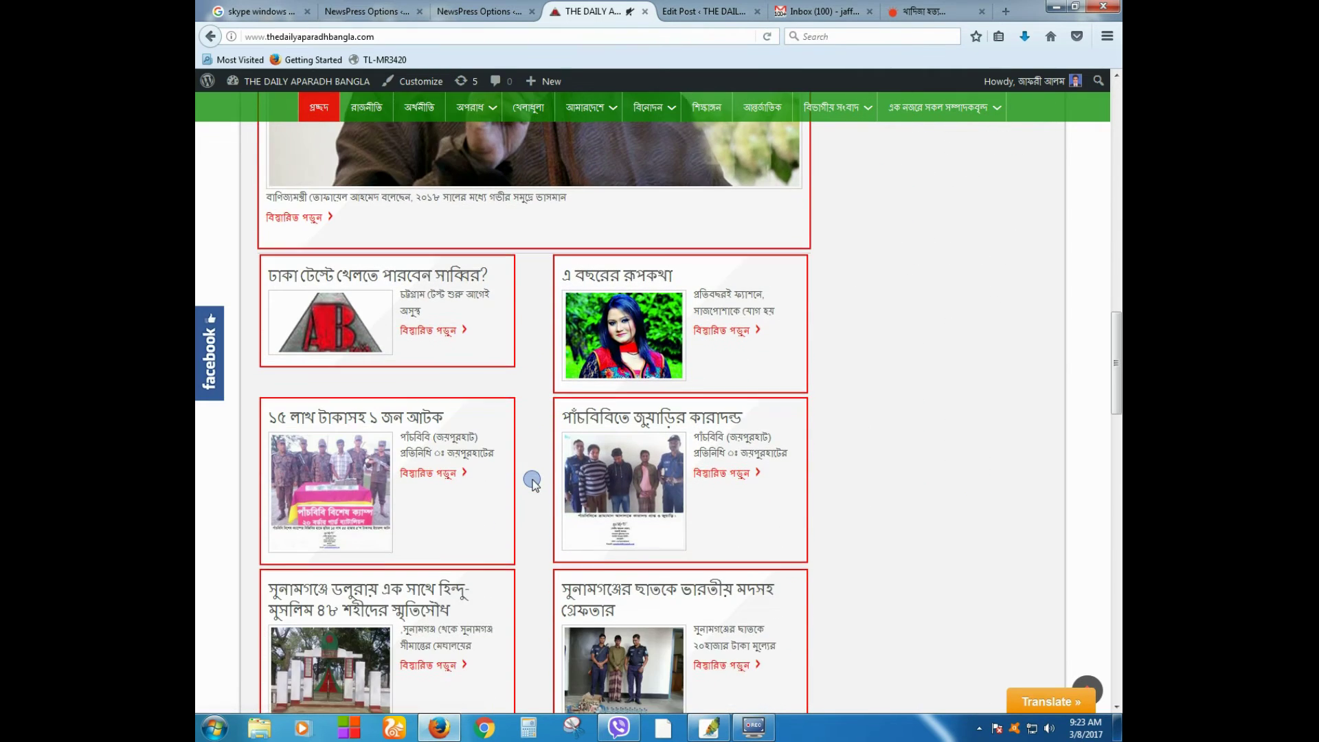
scroll(533, 476, up, 8)
scroll(532, 474, up, 7)
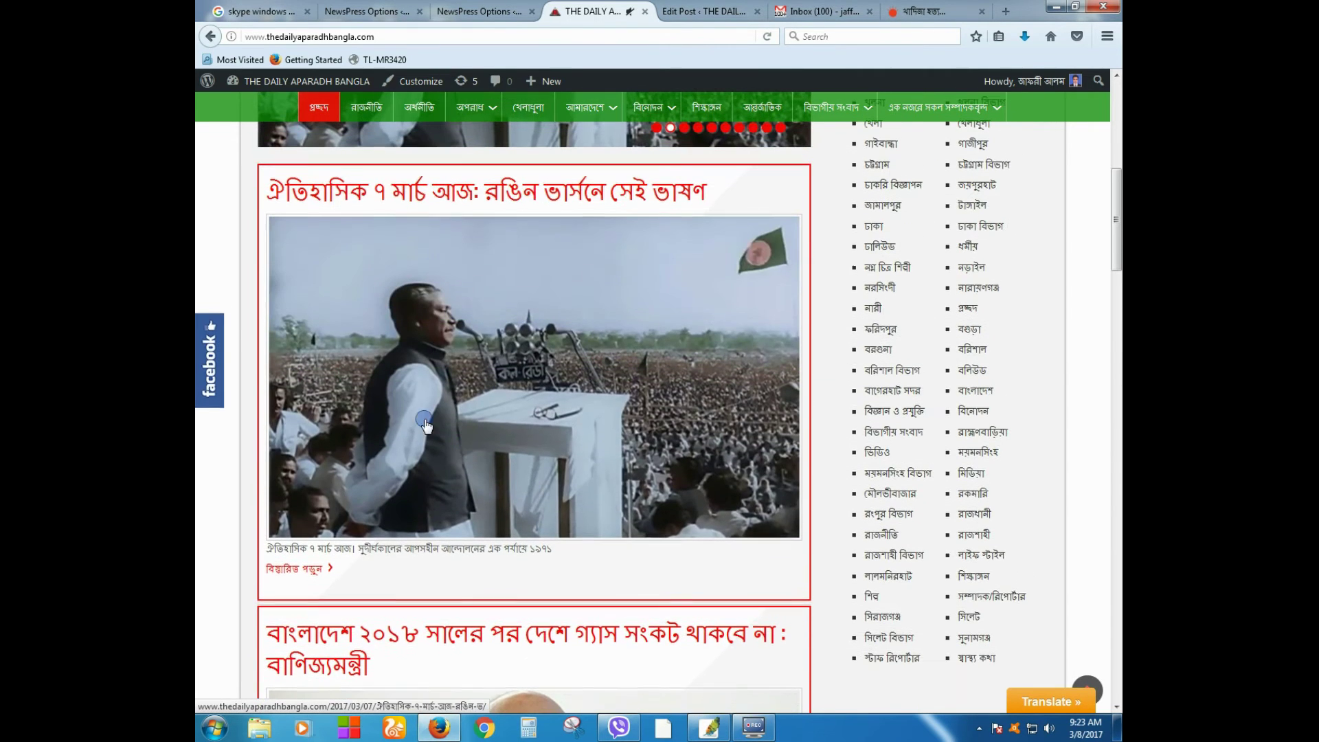
Open the ঐতিহাসিক ৭ মার্চ আজ: রঙিন ভার্সনে সেই ভাষণ post for editing and review its News Press Options.
click(443, 351)
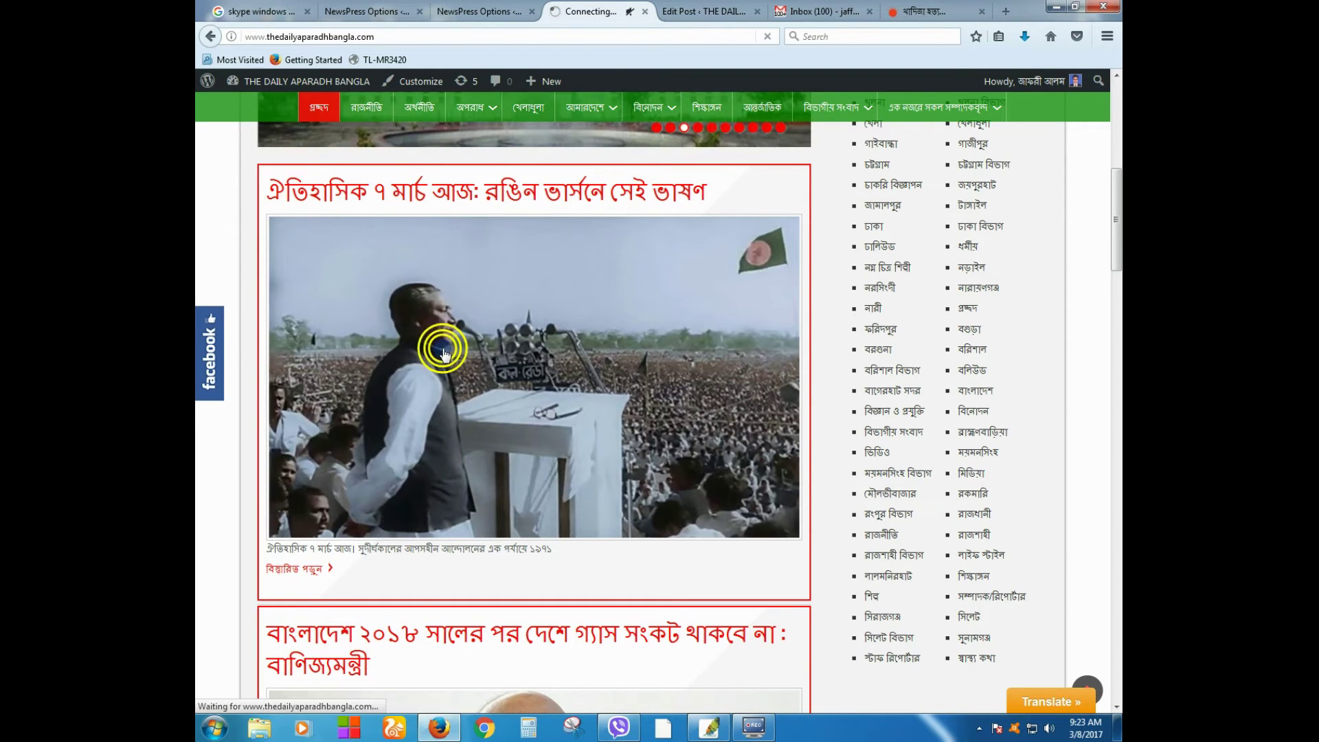
scroll(587, 439, up, 3)
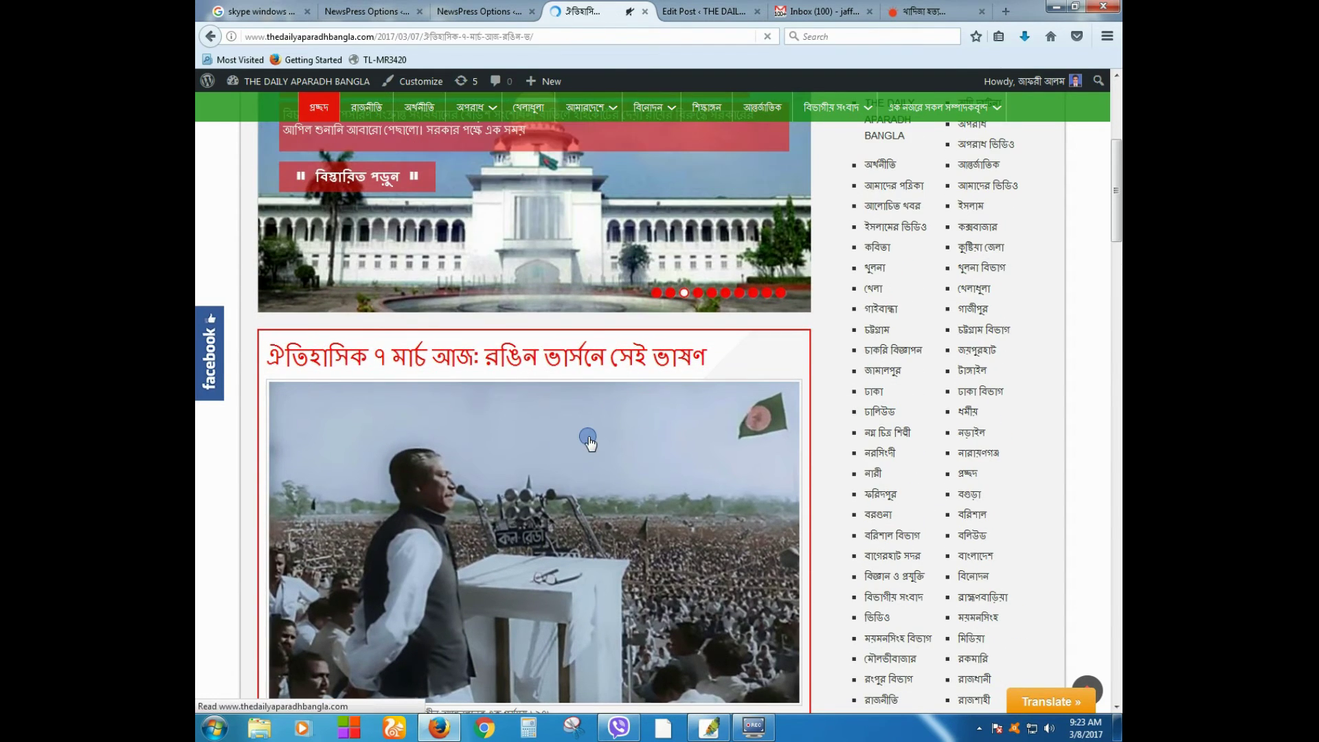
scroll(587, 440, up, 4)
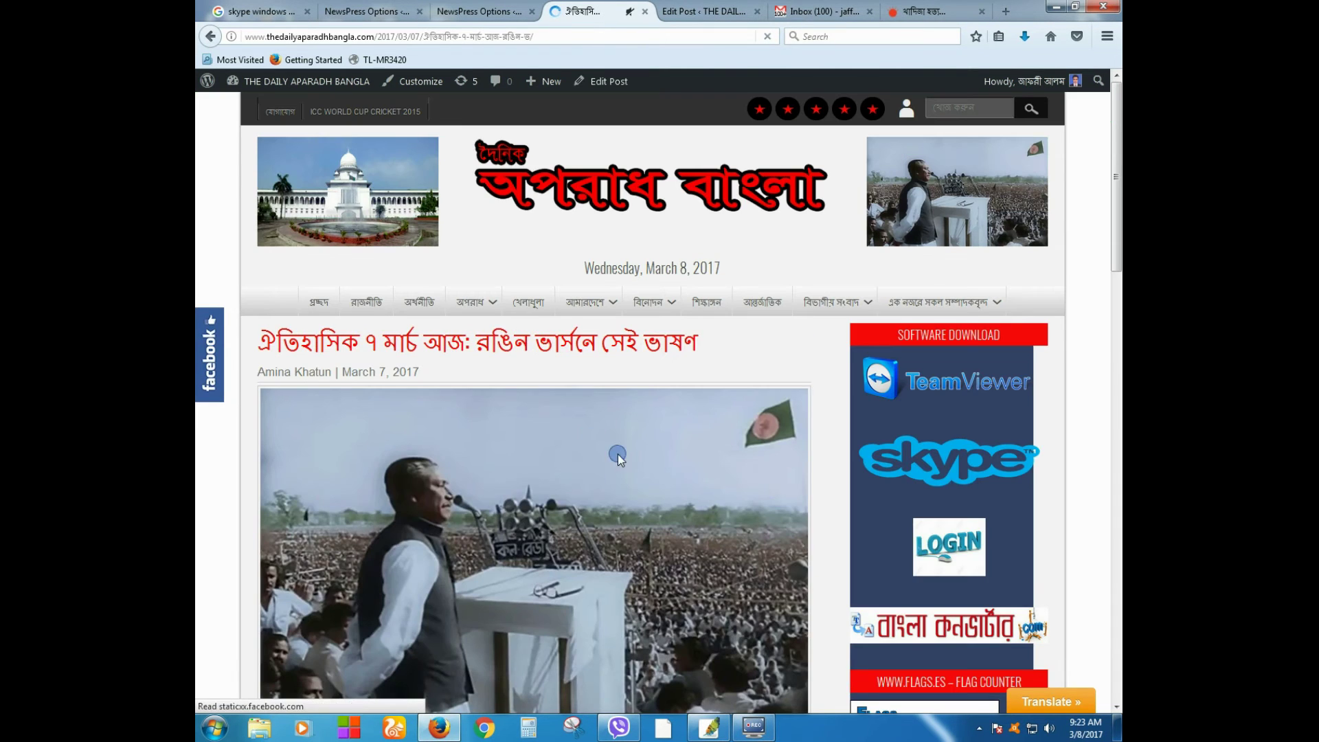
click(609, 82)
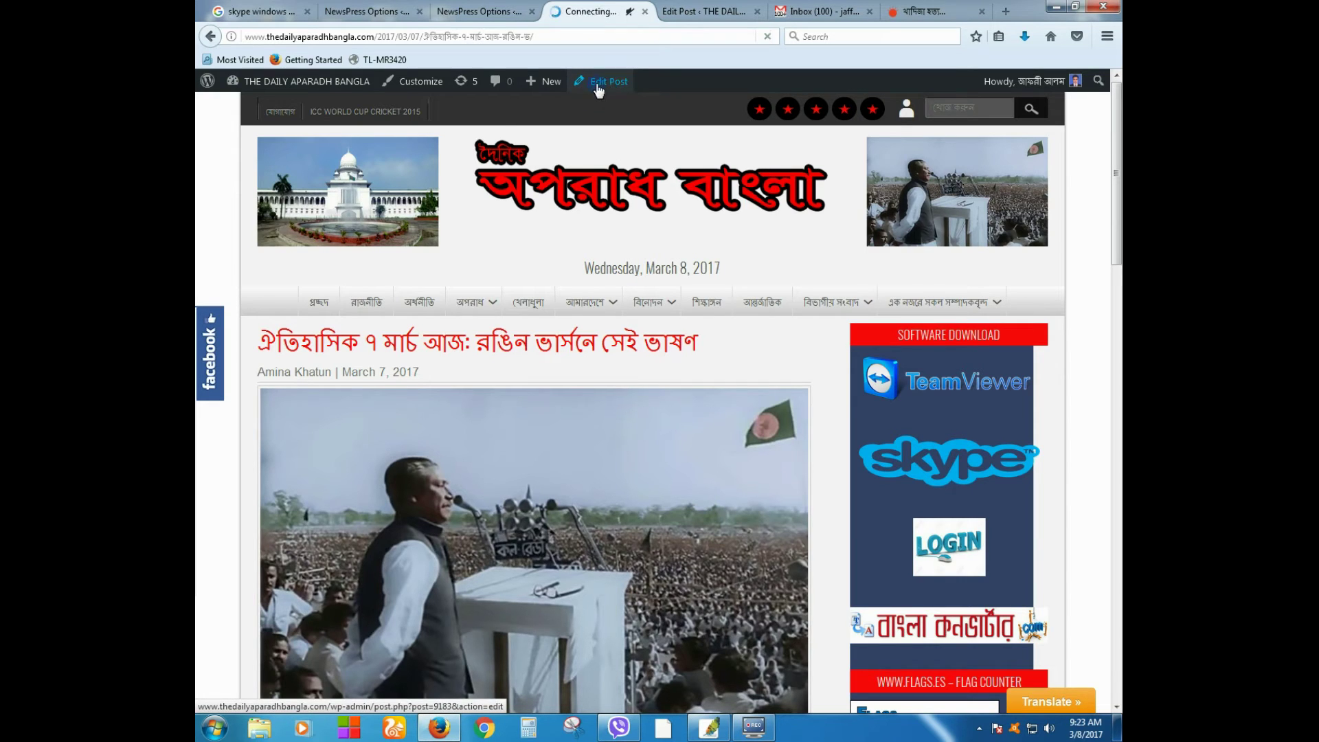
scroll(453, 576, down, 3)
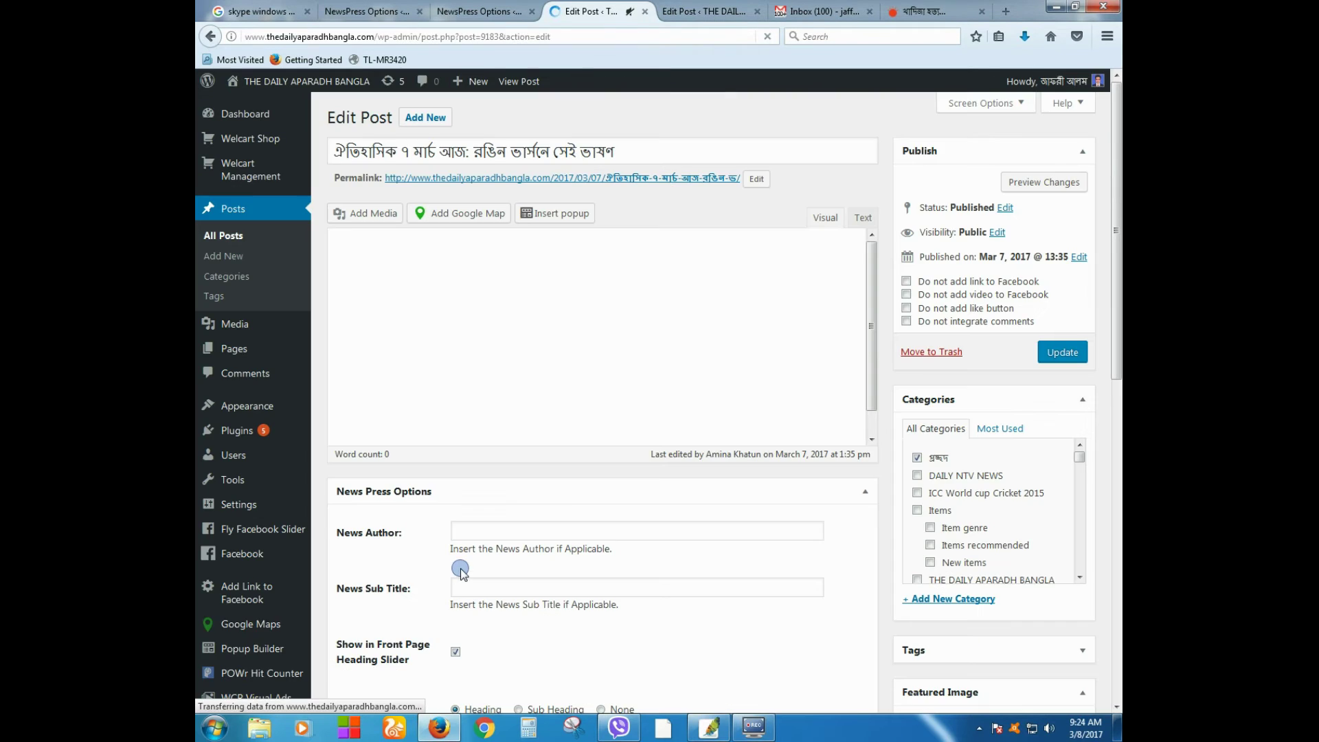
scroll(801, 630, down, 10)
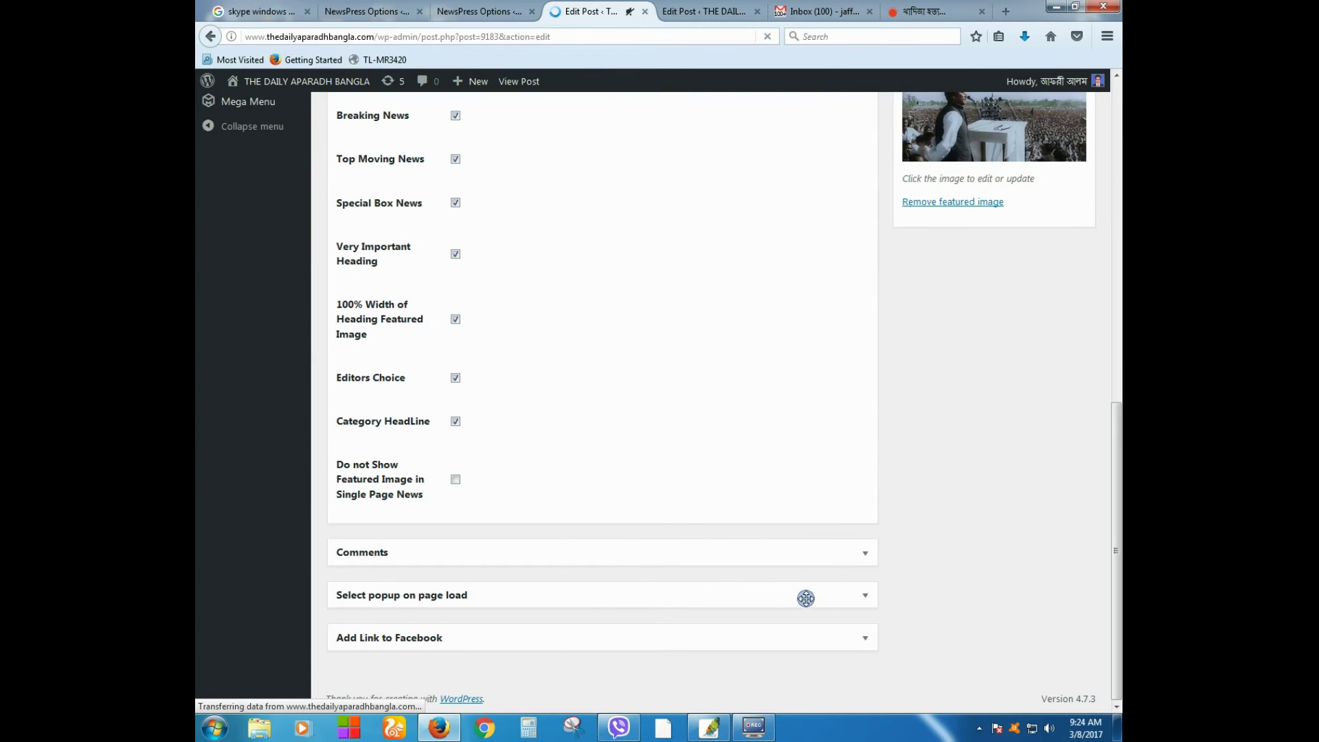
Set the ঐতিহাসিক ৭ মার্চ আজ post's Front Page Heading to None and update the post.
scroll(509, 516, up, 9)
scroll(911, 555, down, 10)
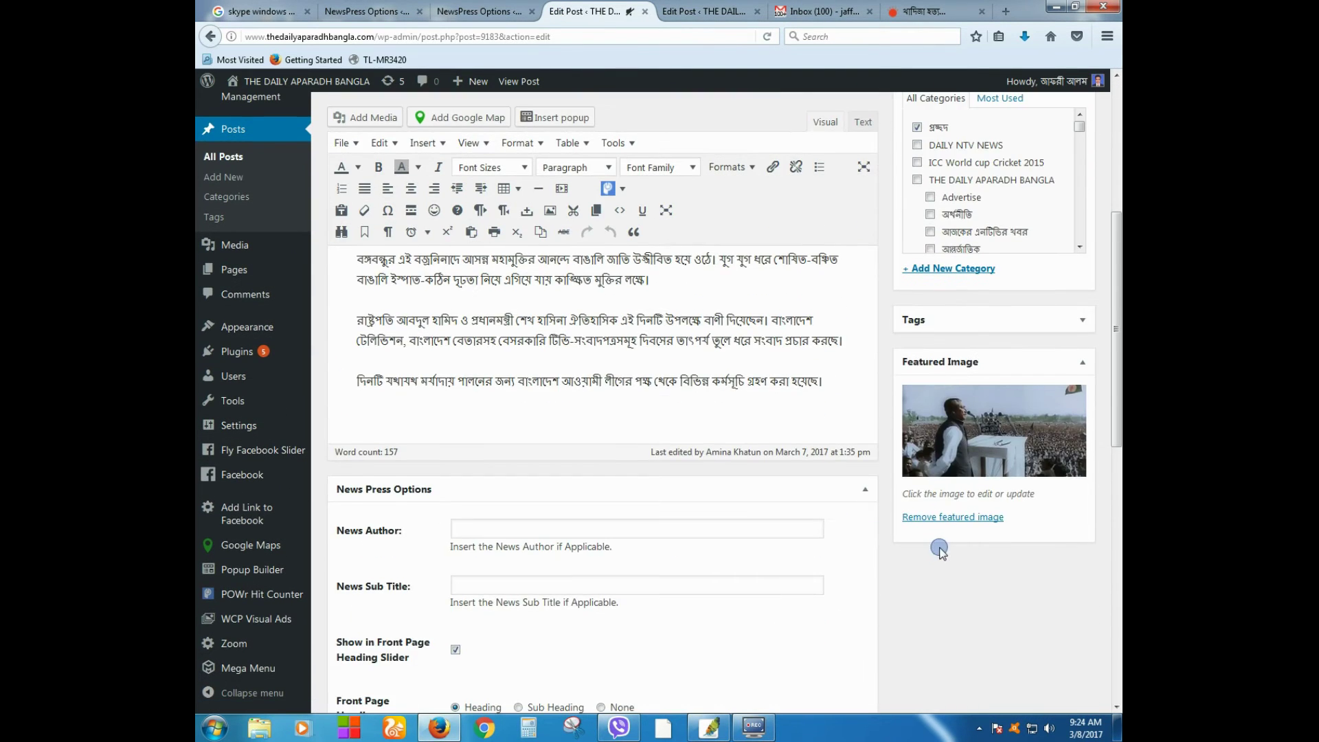
scroll(911, 555, down, 1)
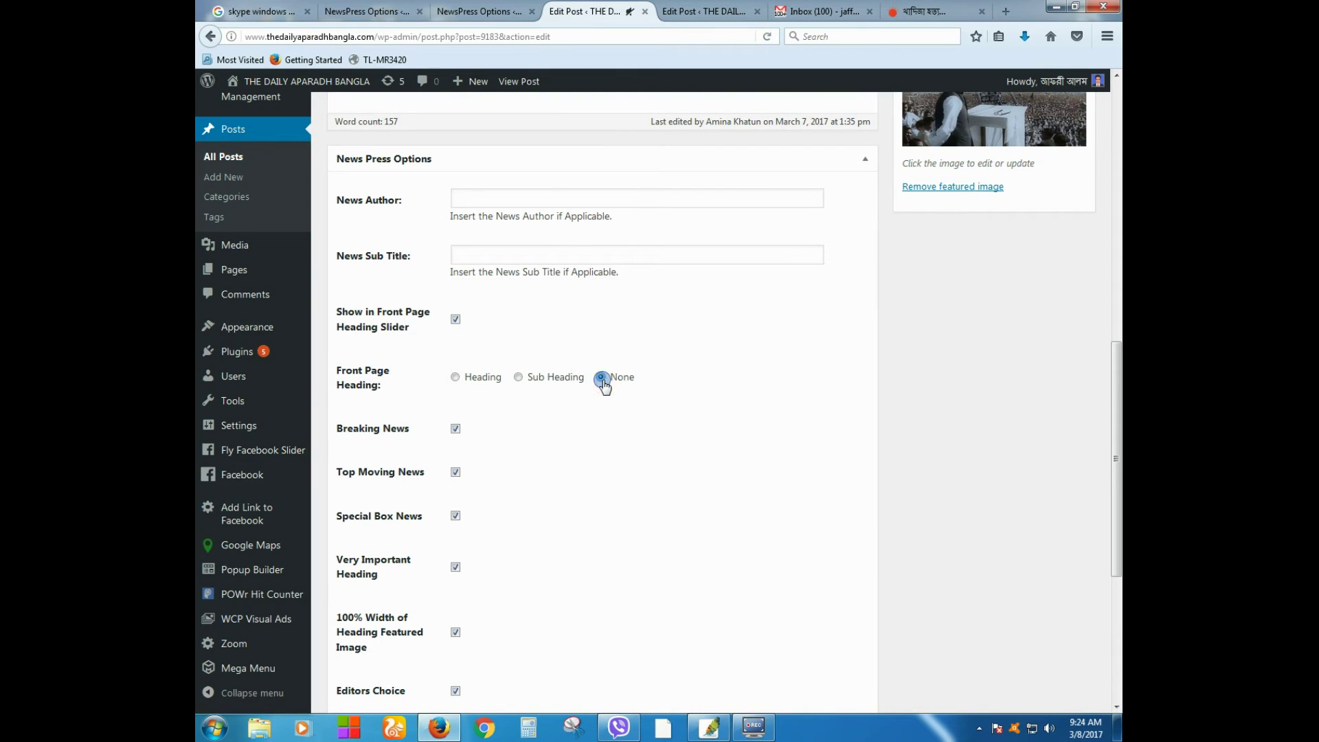
scroll(857, 530, down, 3)
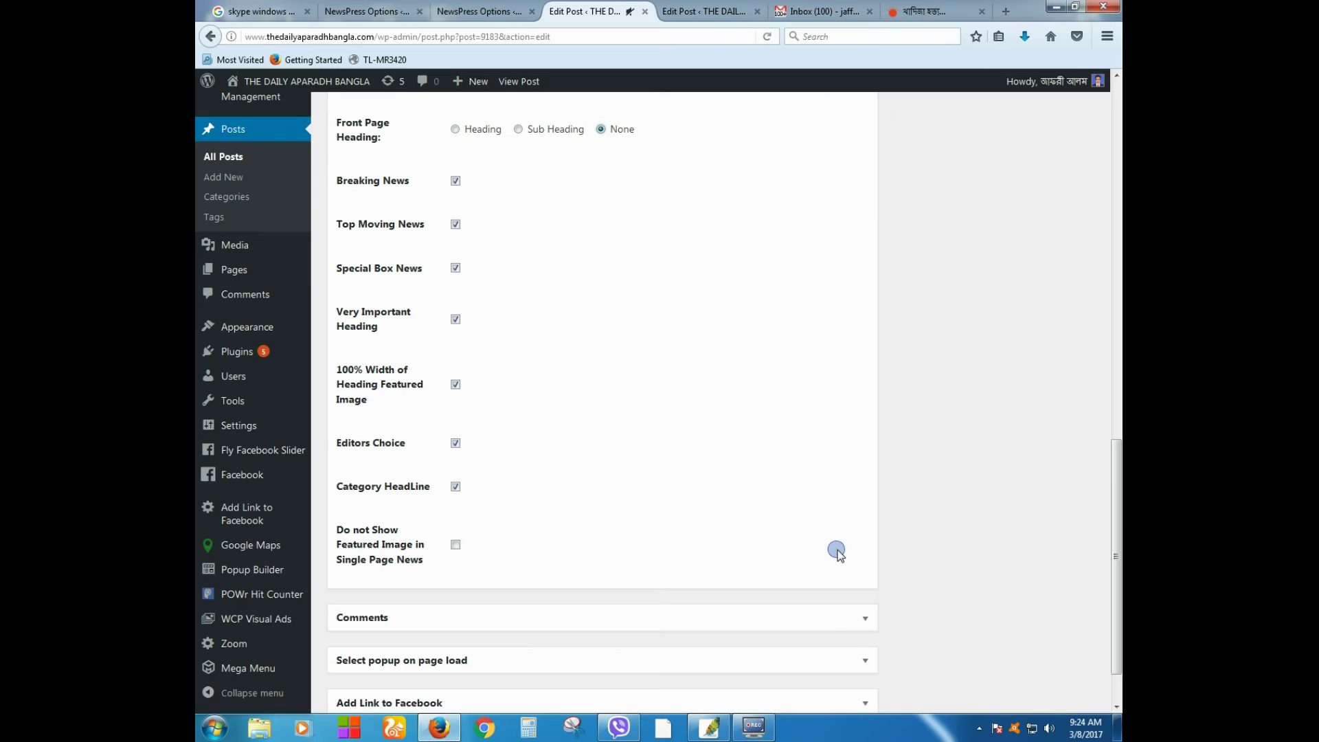
scroll(909, 564, up, 15)
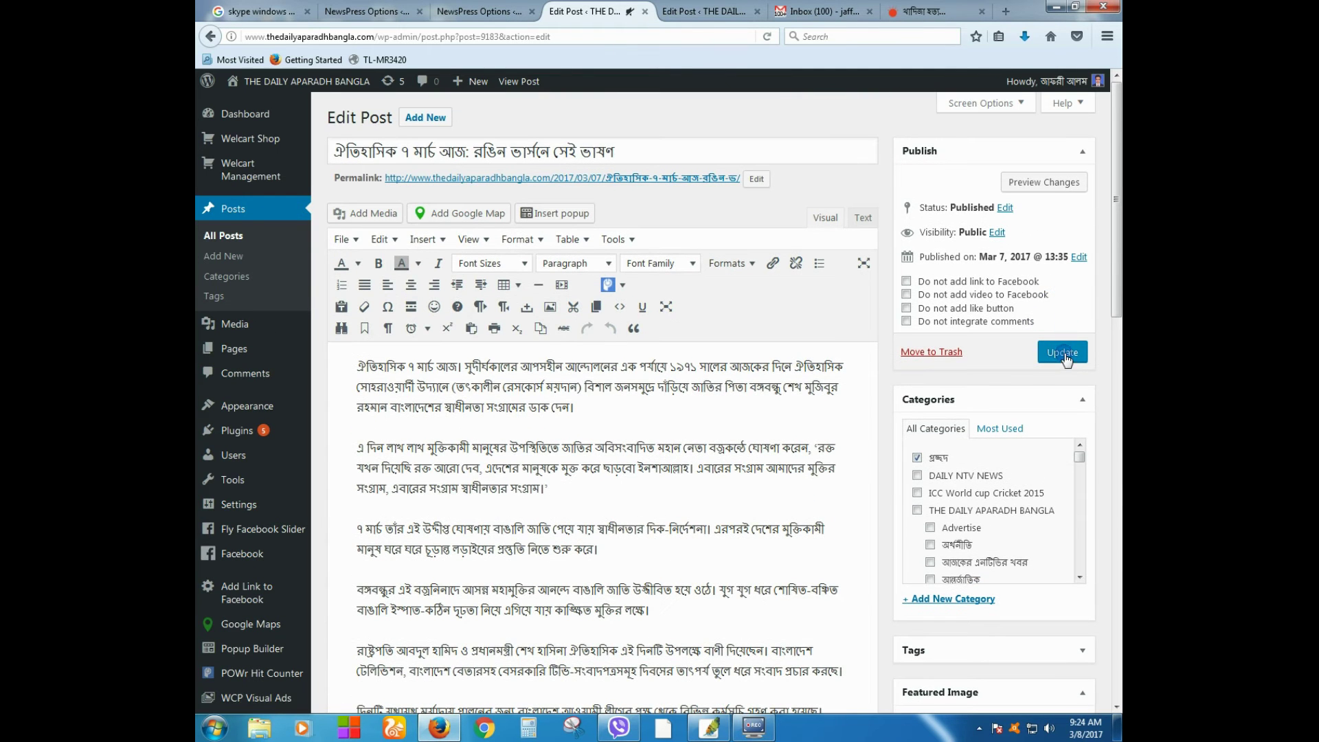
click(1064, 354)
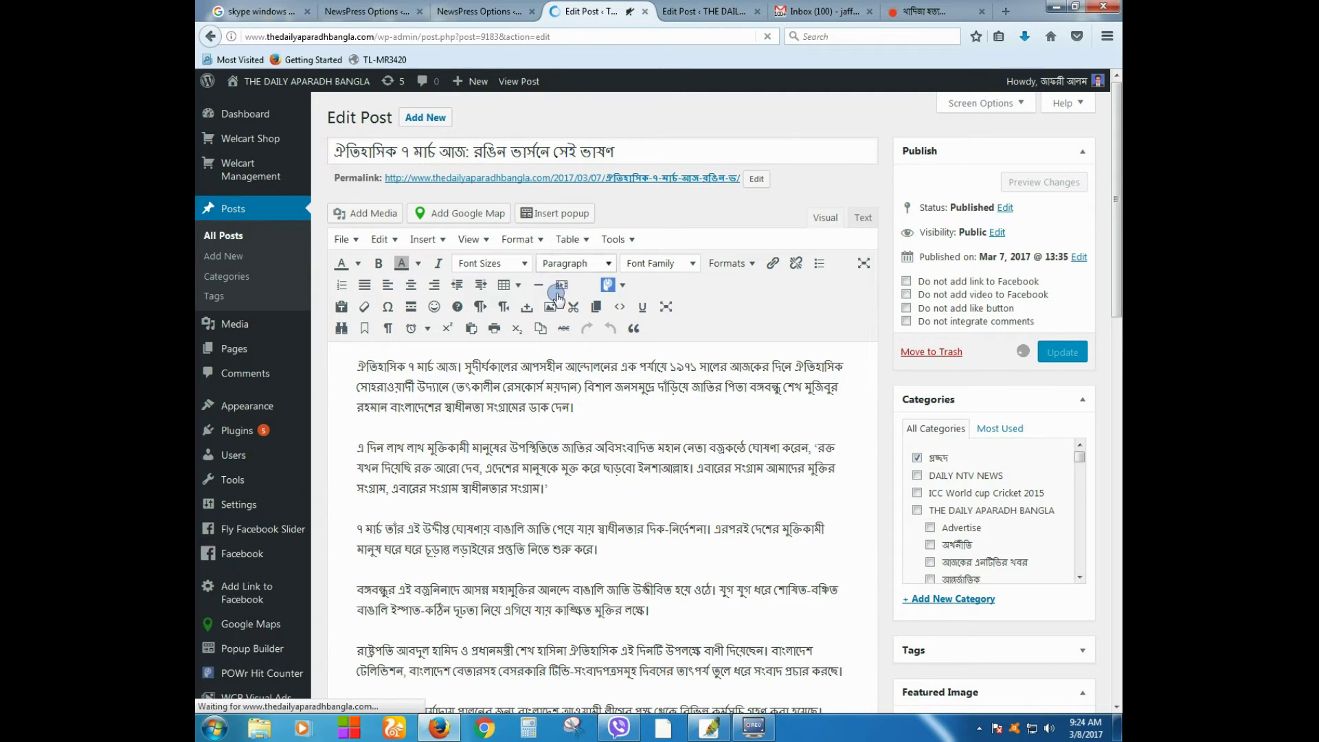
View the updated ঐতিহাসিক ৭ মার্চ আজ post, return to the site's front page and check the main headline block below the slider.
click(643, 210)
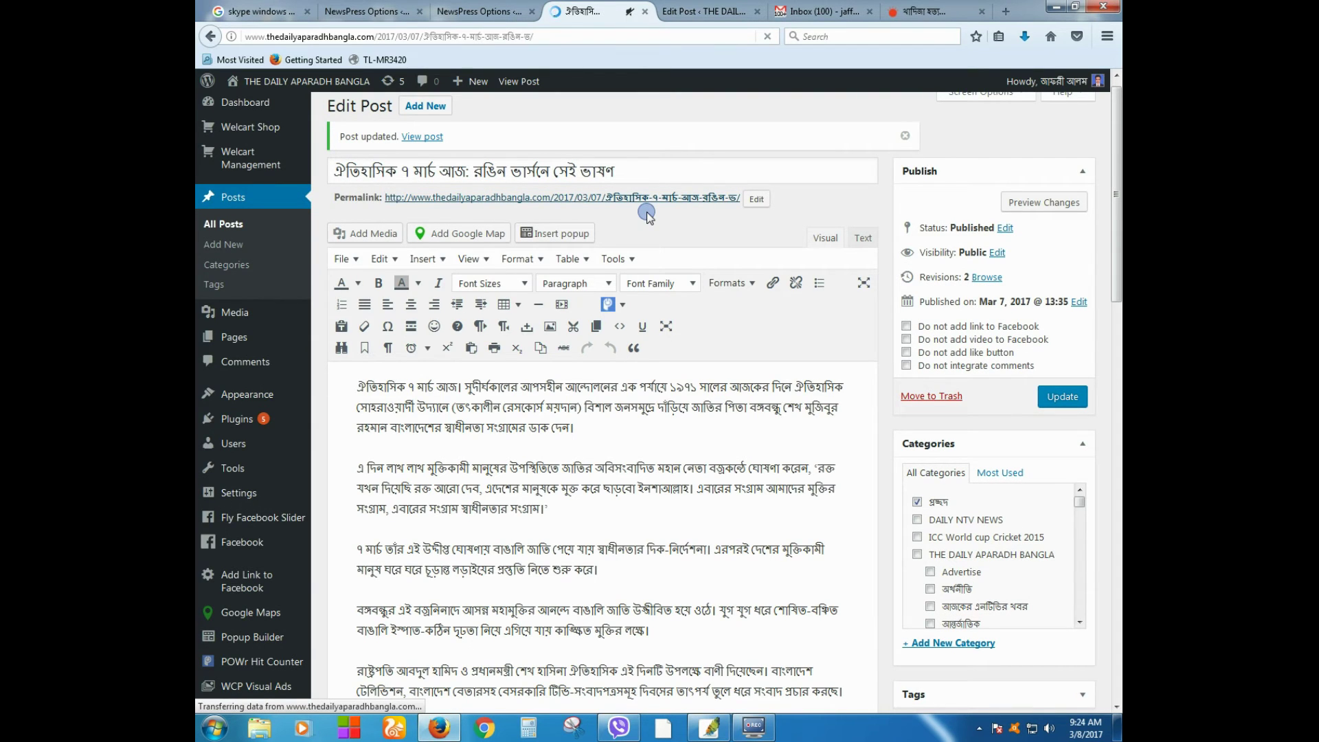
scroll(765, 348, down, 6)
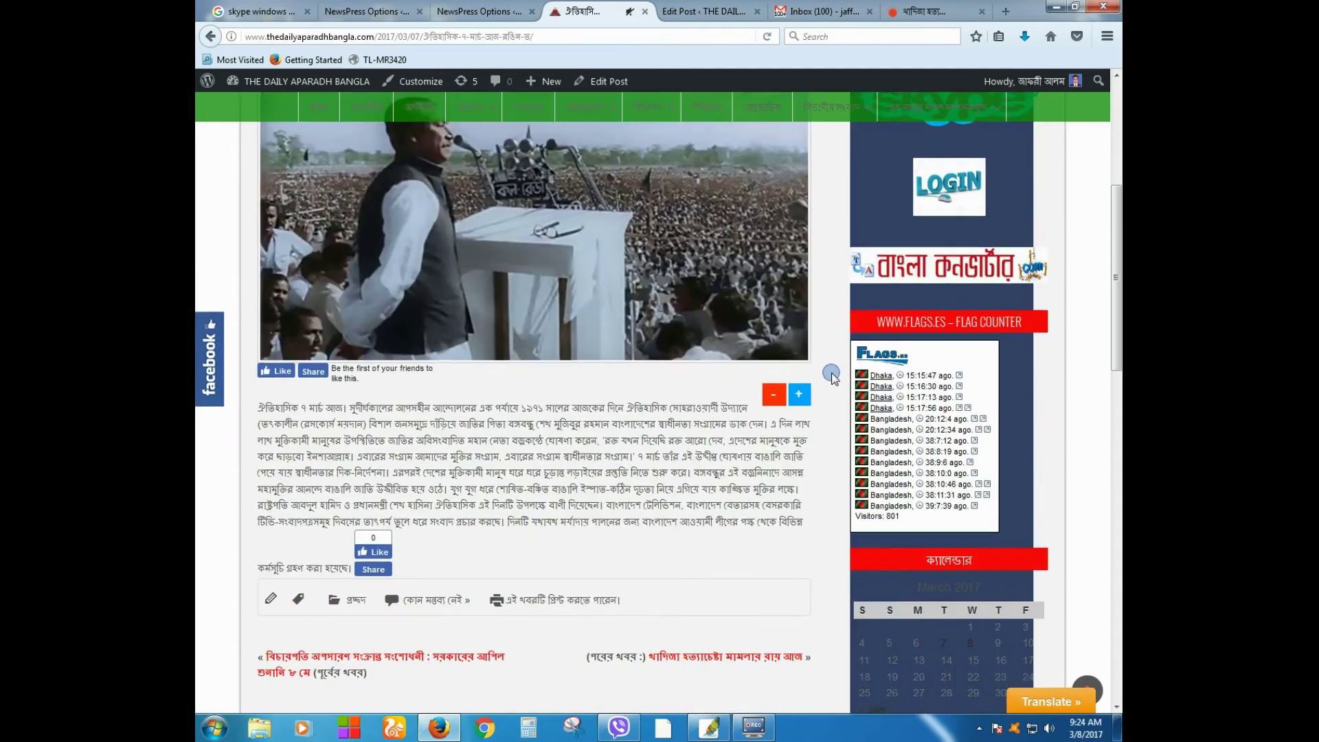
scroll(765, 348, up, 3)
scroll(765, 349, up, 3)
click(320, 218)
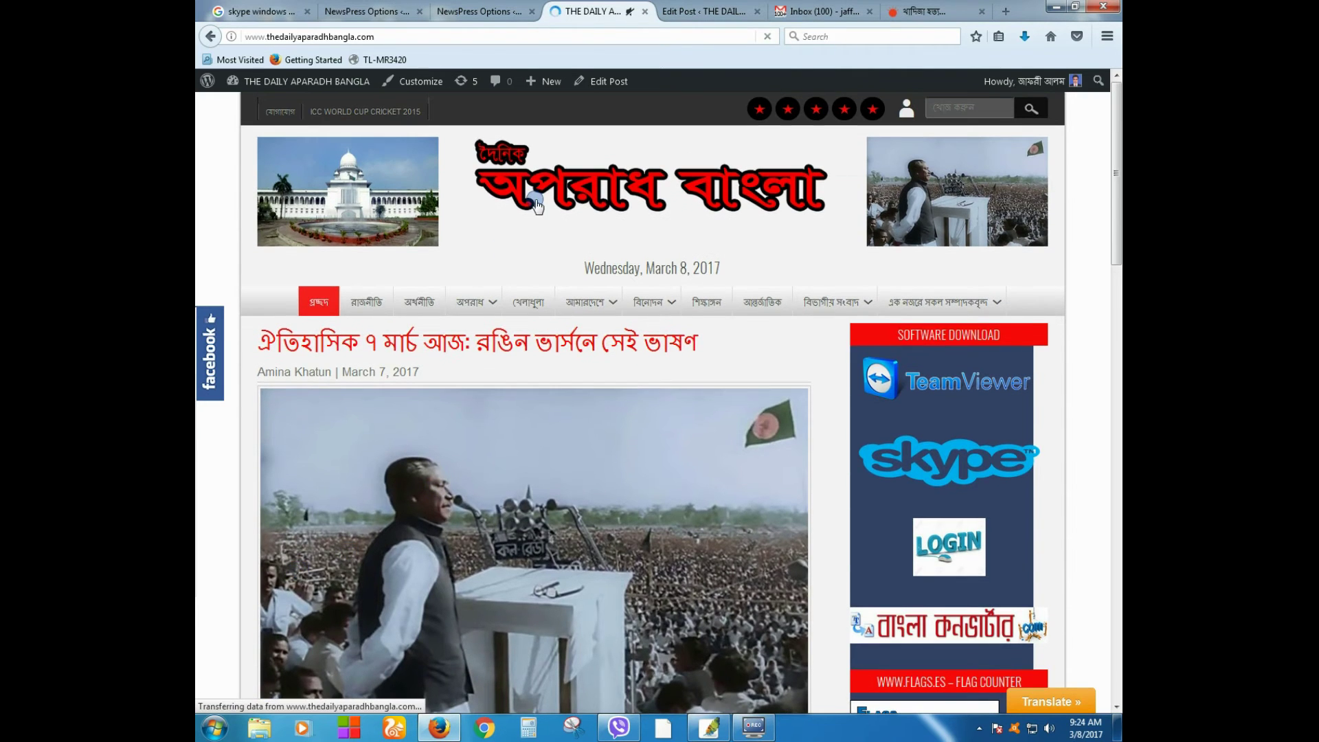
scroll(1010, 399, down, 6)
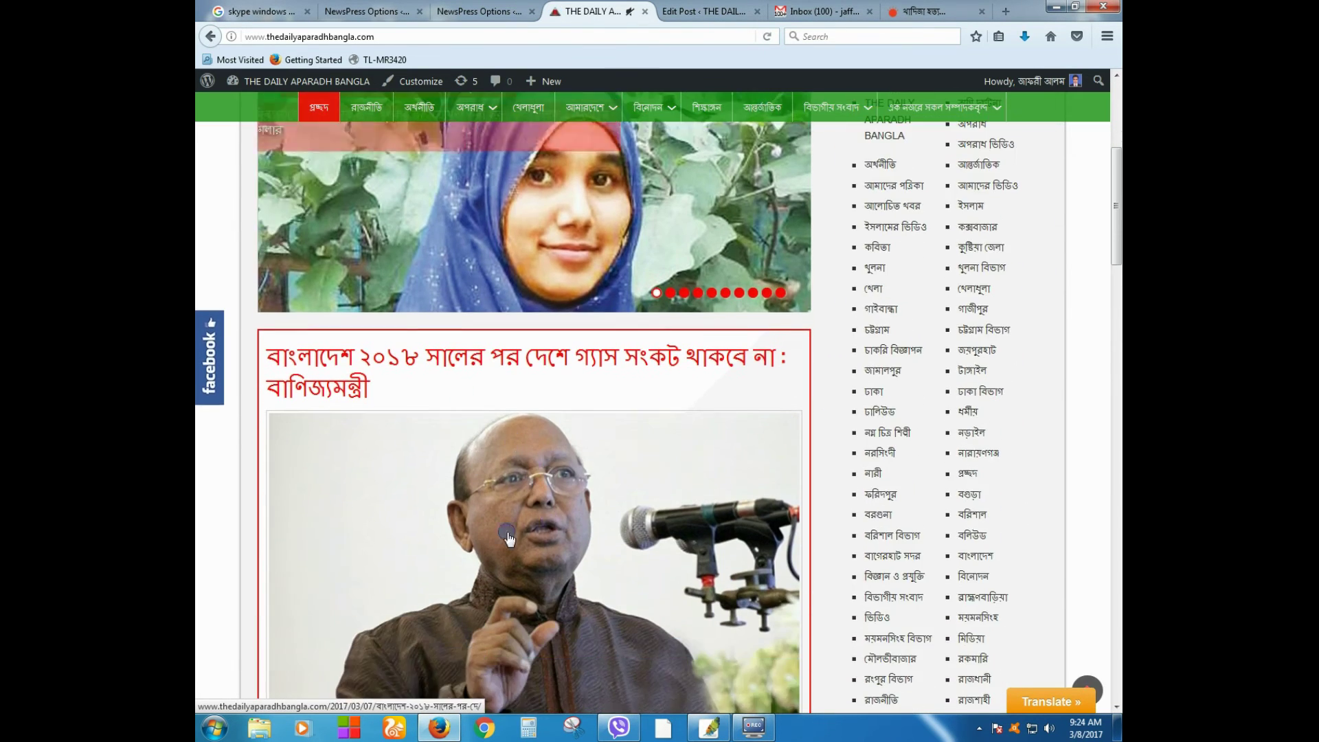
Open the front page's main headline article, বাংলাদেশ ২০১৮ সালের পর দেশে গ্যাস সংকট থাকবে না : বাণিজ্যমন্ত্রী, for editing.
click(539, 507)
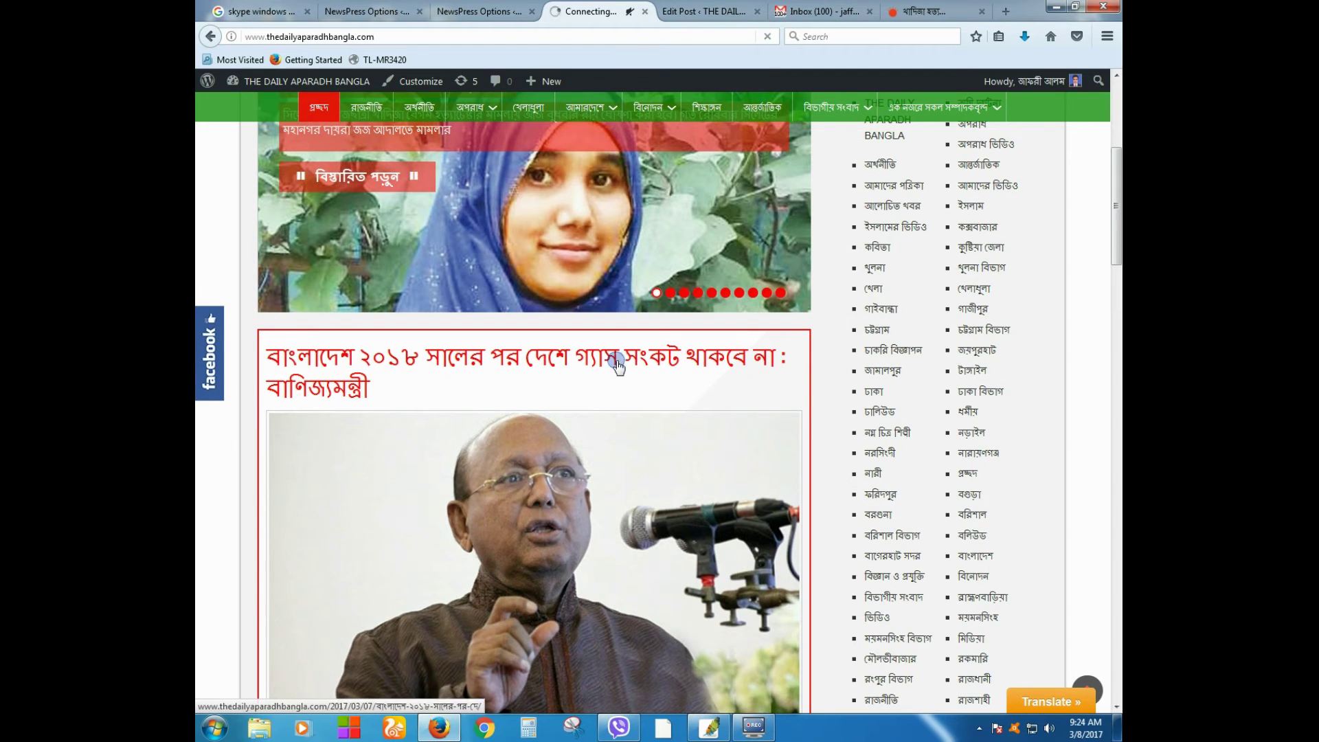
scroll(427, 501, down, 5)
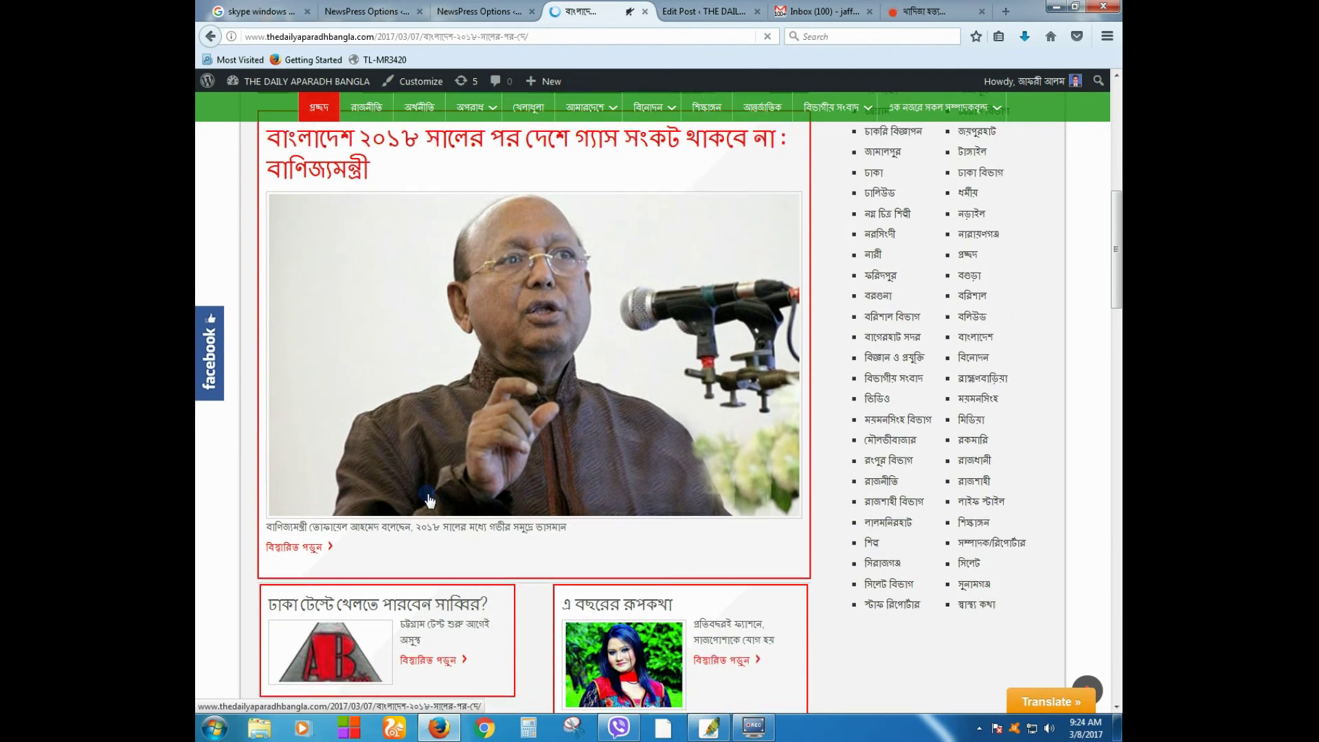
click(610, 460)
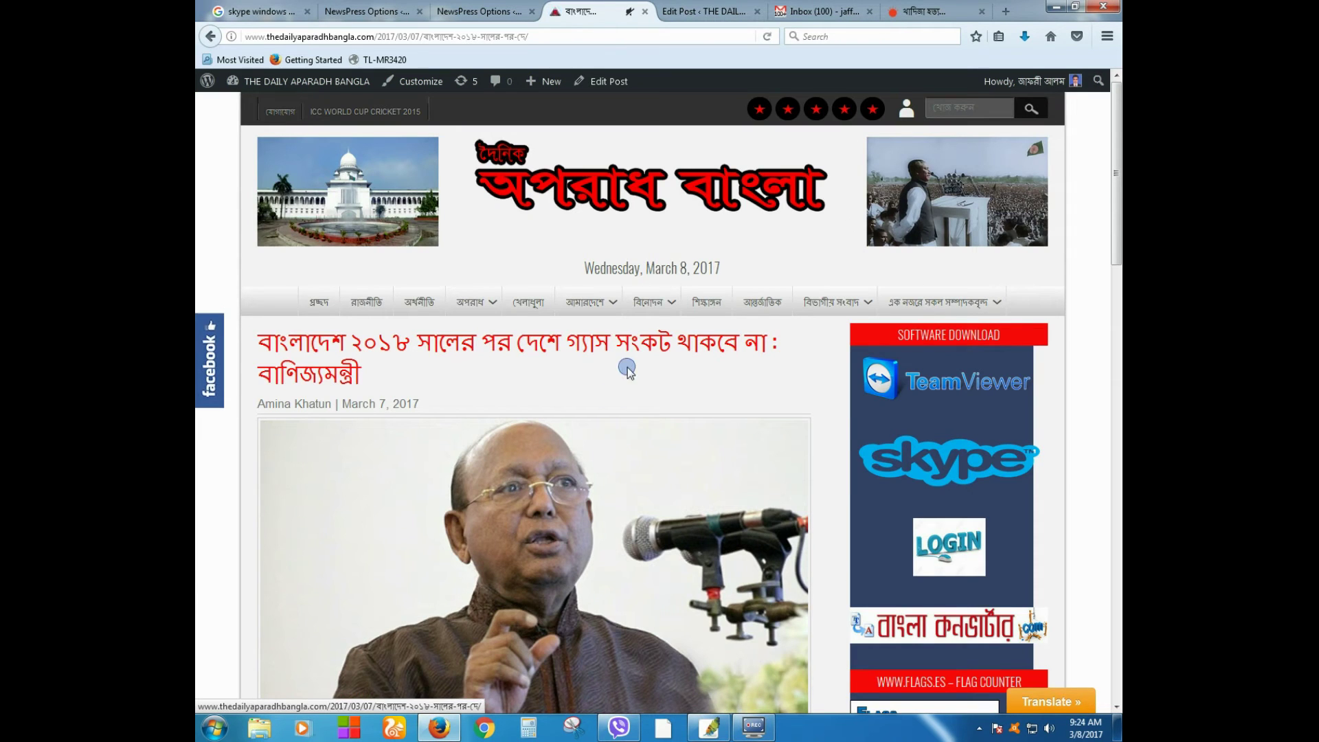
click(609, 82)
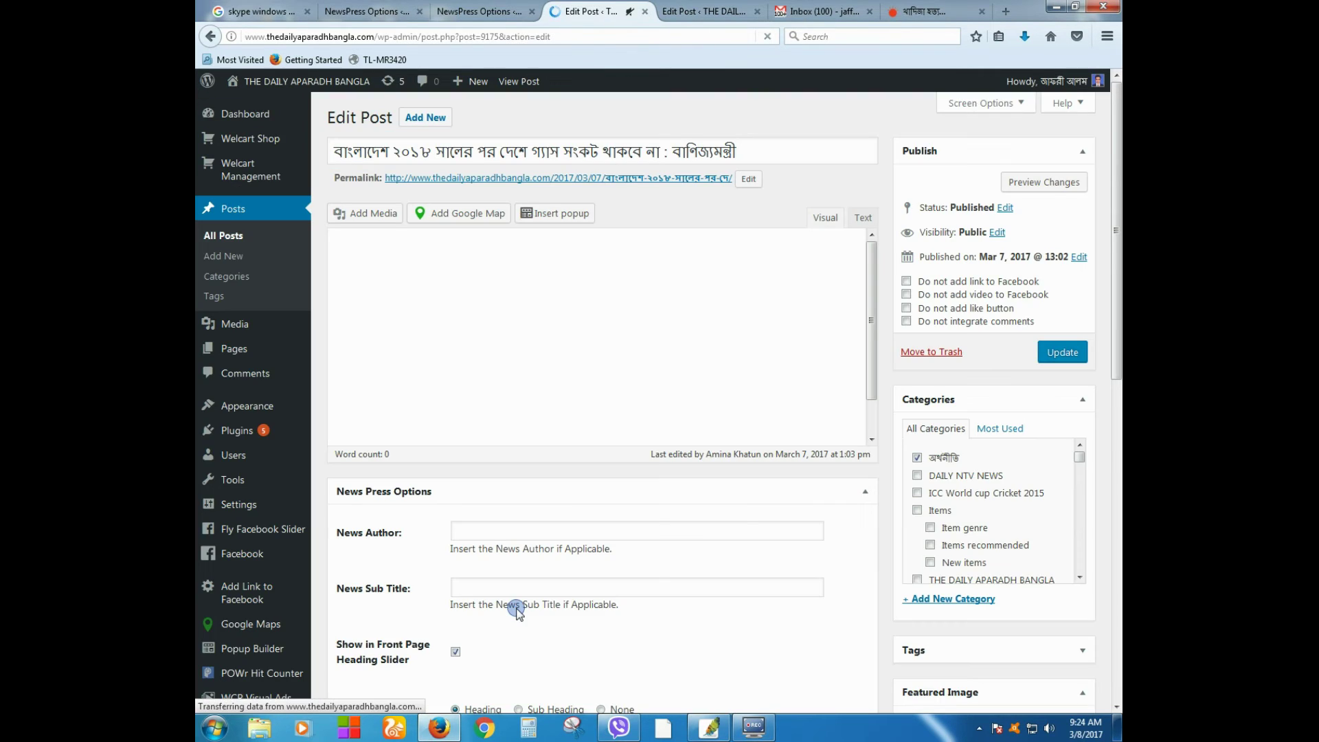
Set the gas crisis post's Front Page Heading to None and update the post.
scroll(516, 611, down, 4)
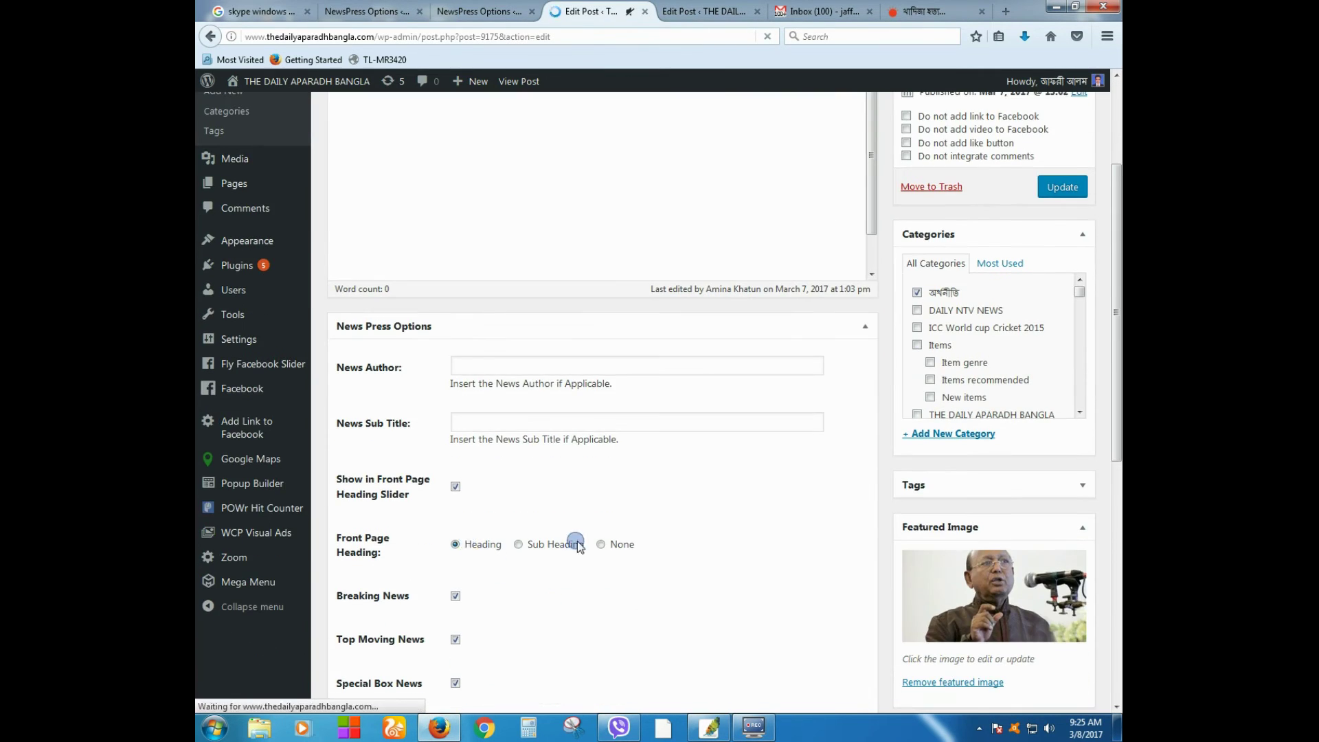
click(601, 545)
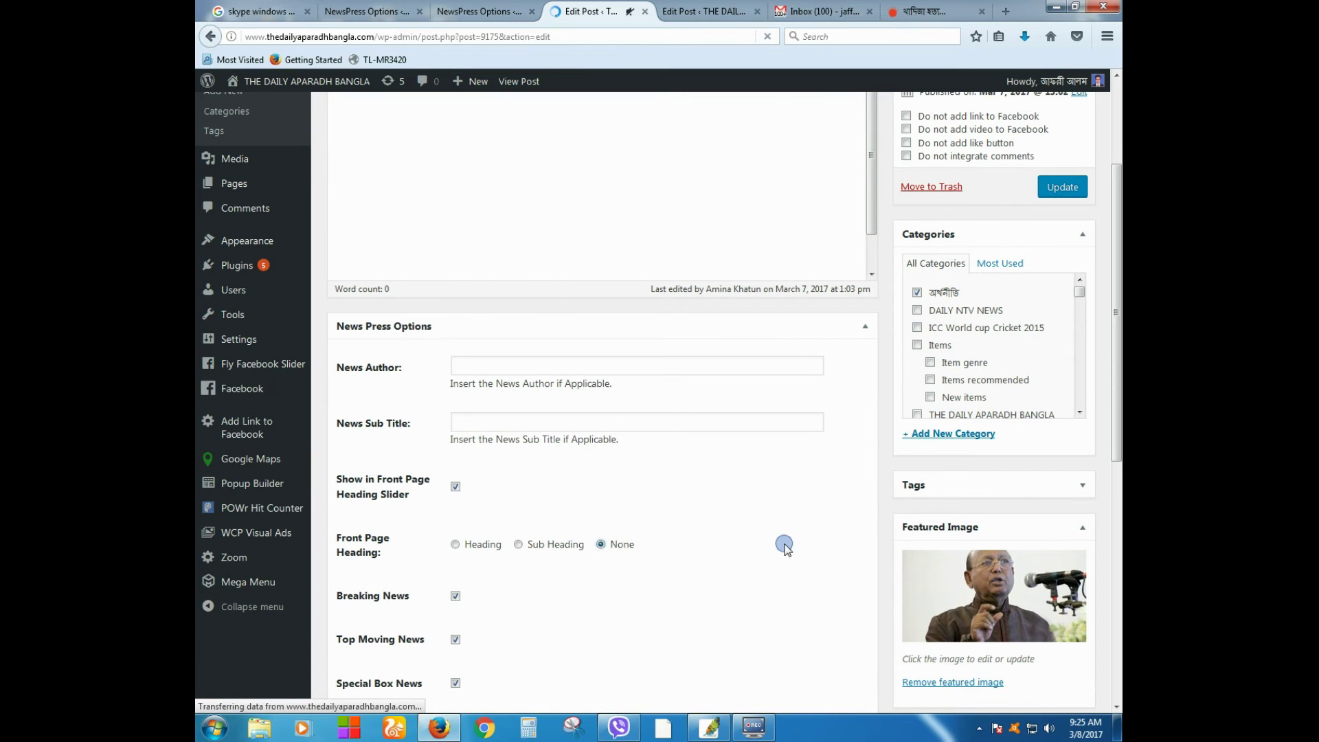
scroll(785, 547, up, 4)
click(1063, 340)
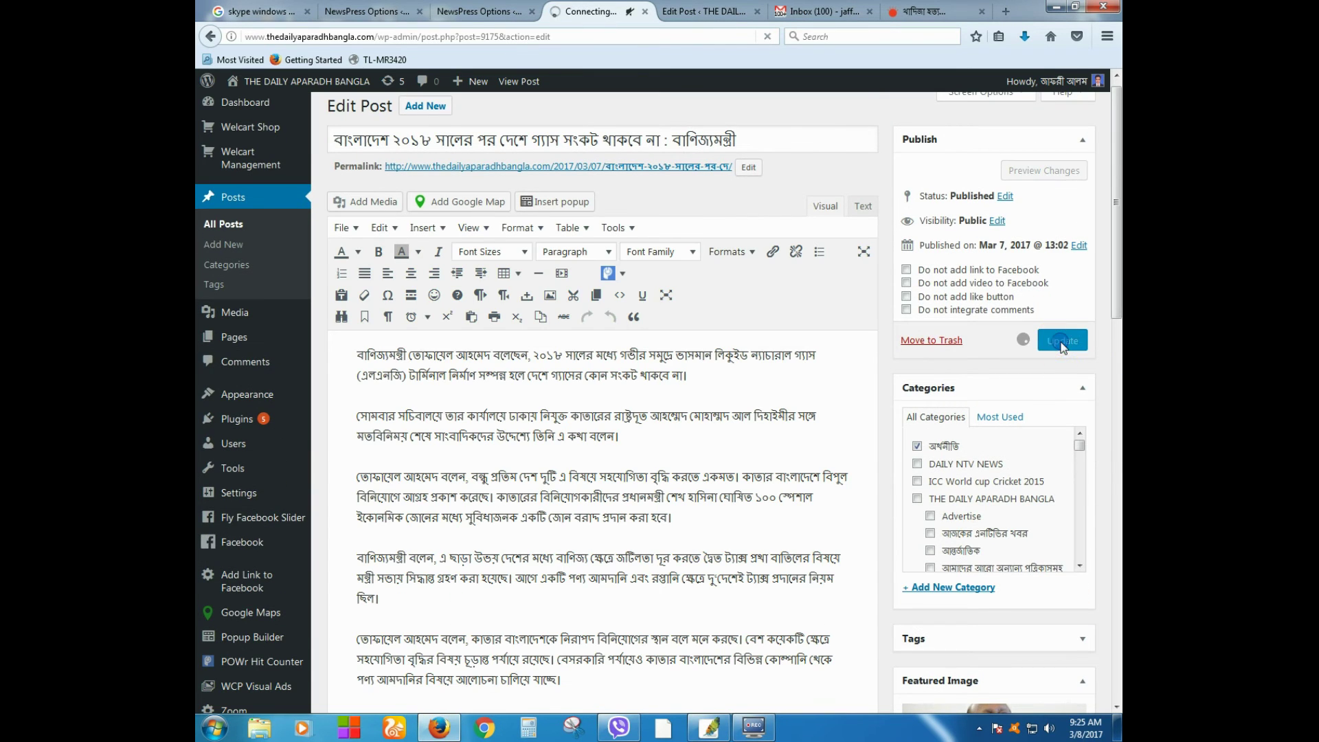
click(695, 12)
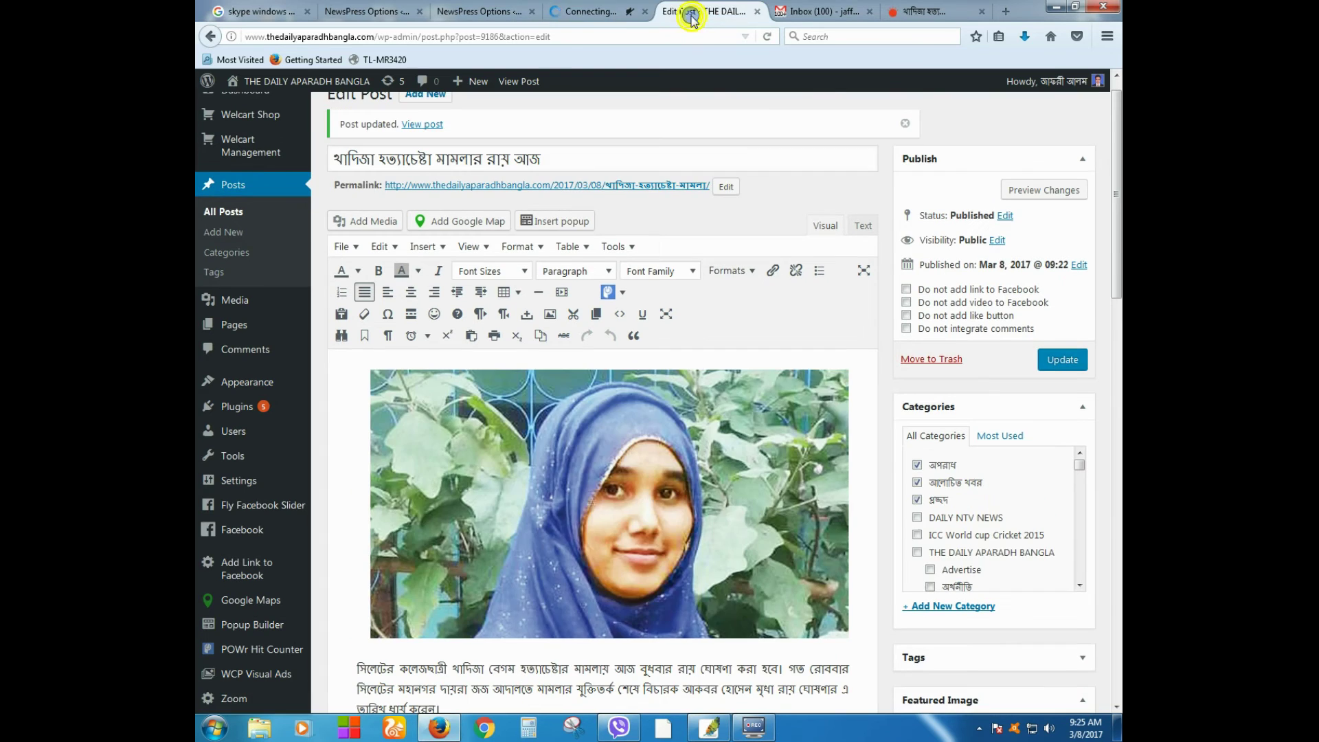
click(623, 14)
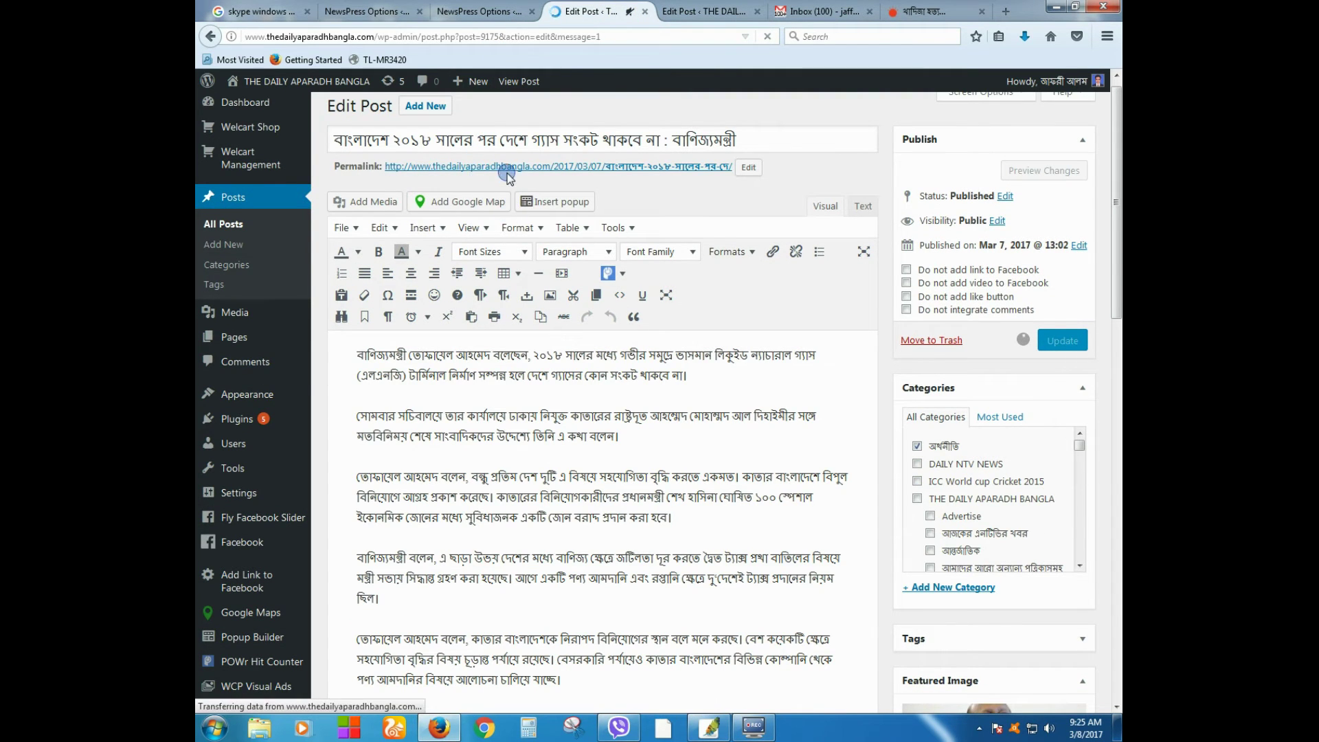
Reload the site's front page and examine the heading slider, the headline blocks and the footer area.
click(249, 111)
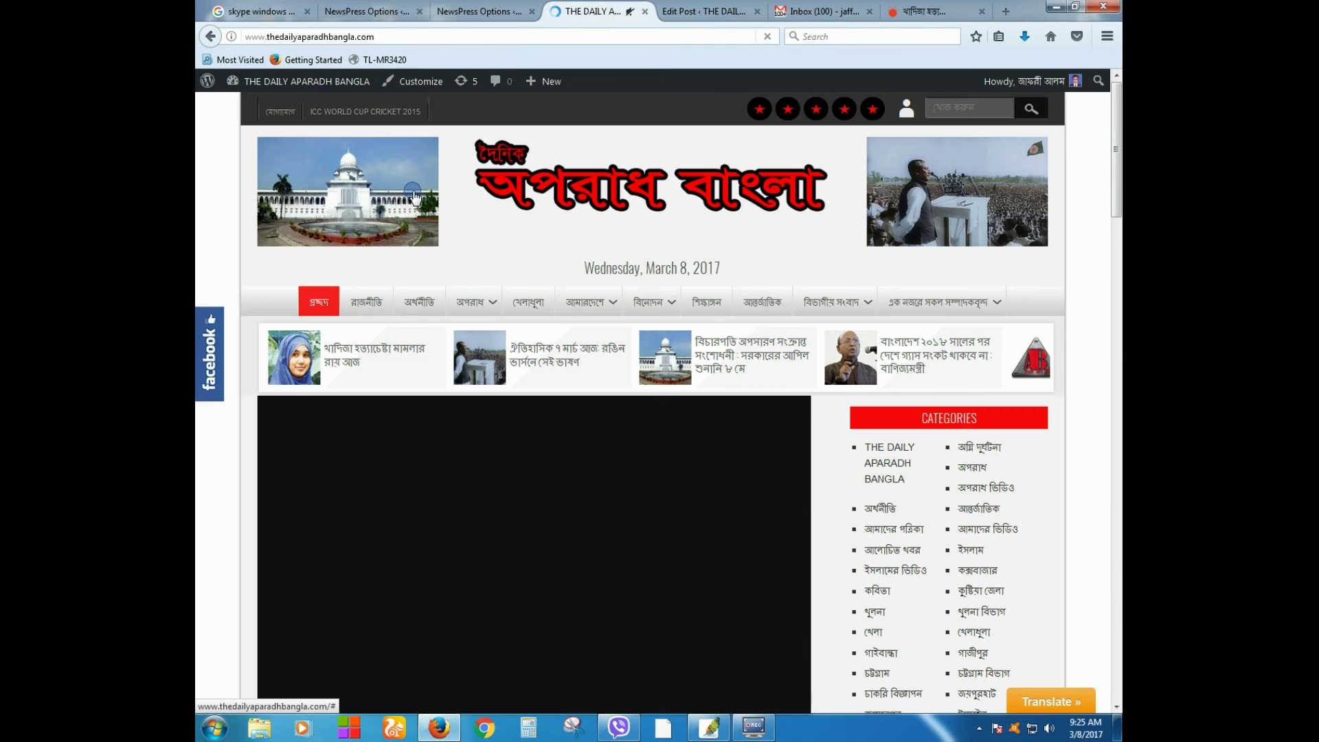
scroll(907, 543, down, 6)
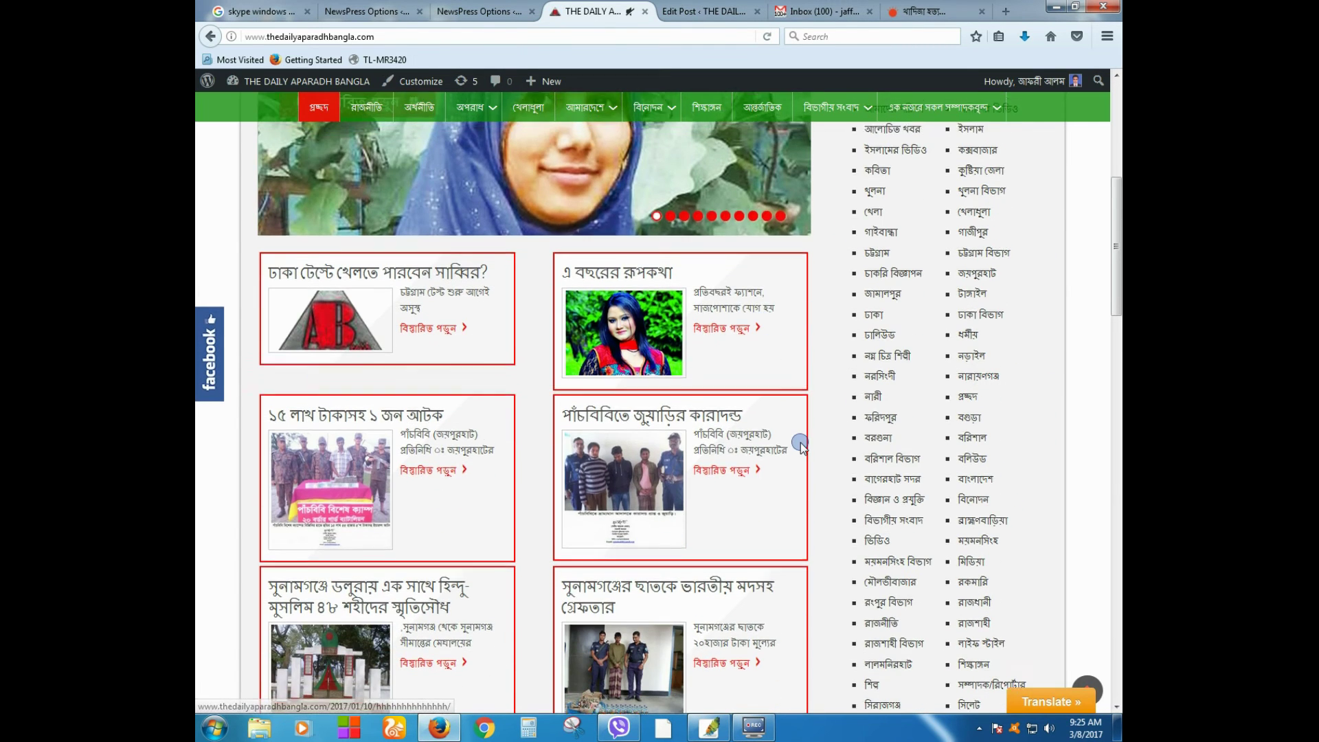
scroll(645, 444, up, 5)
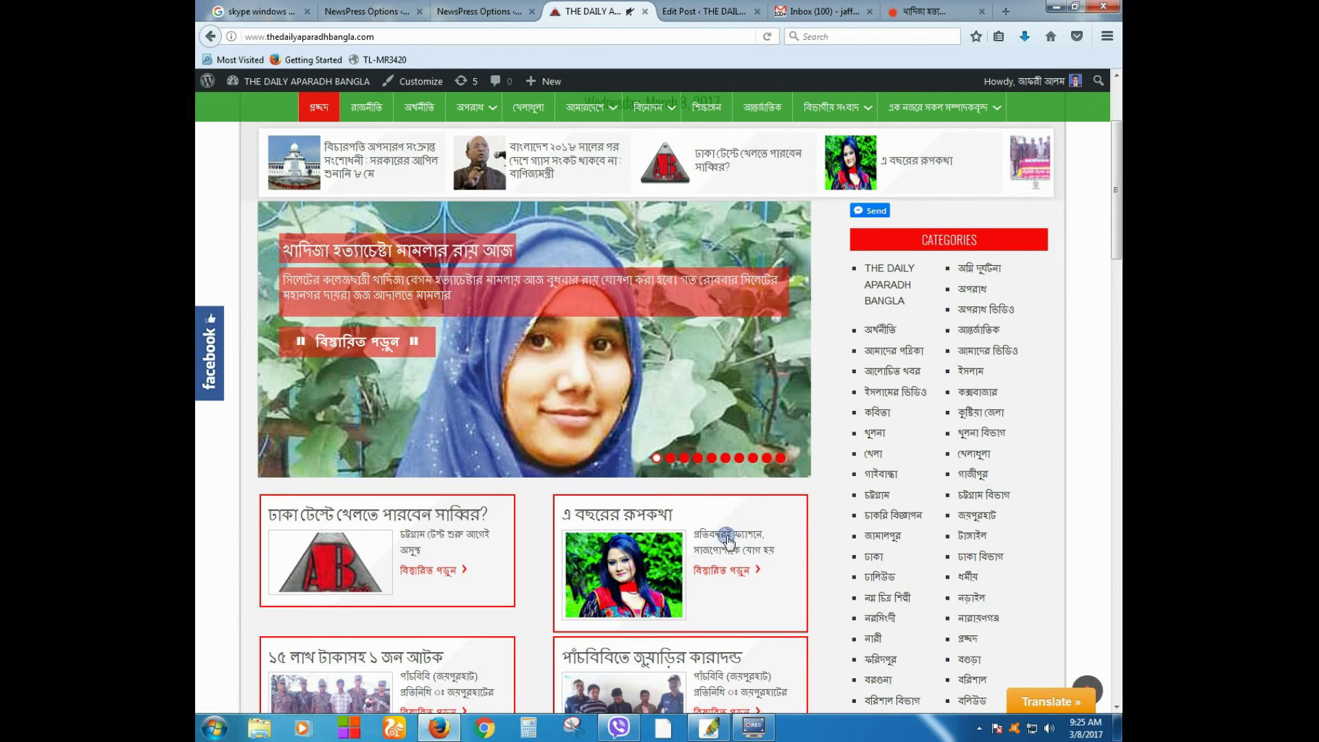
click(696, 459)
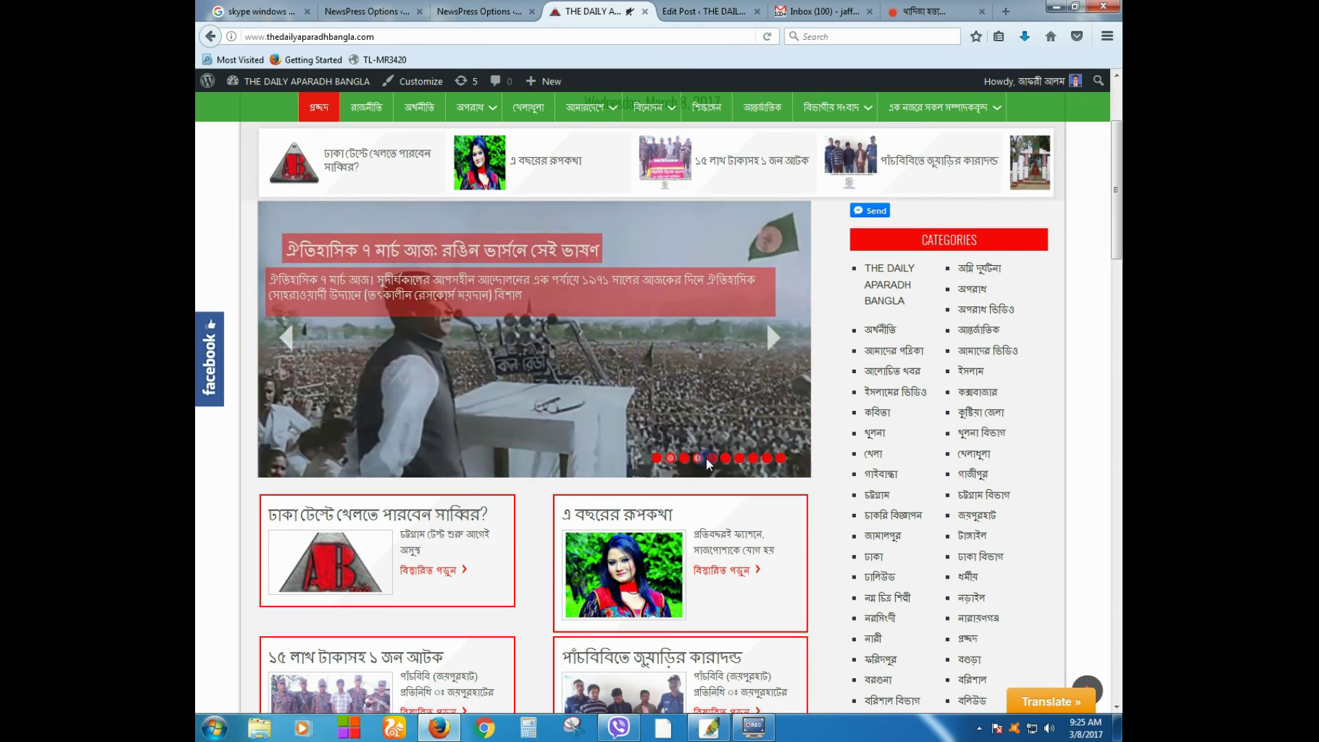
scroll(810, 562, down, 5)
scroll(812, 563, down, 15)
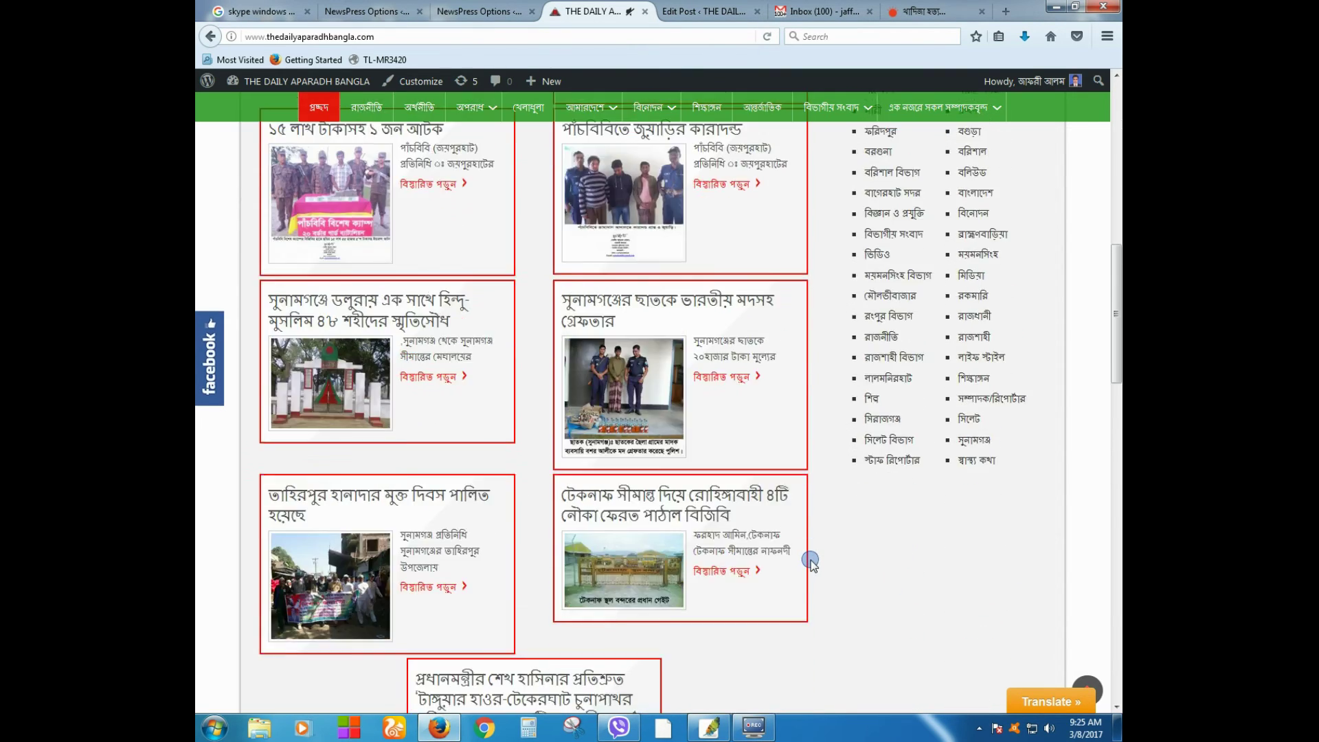
scroll(812, 569, down, 2)
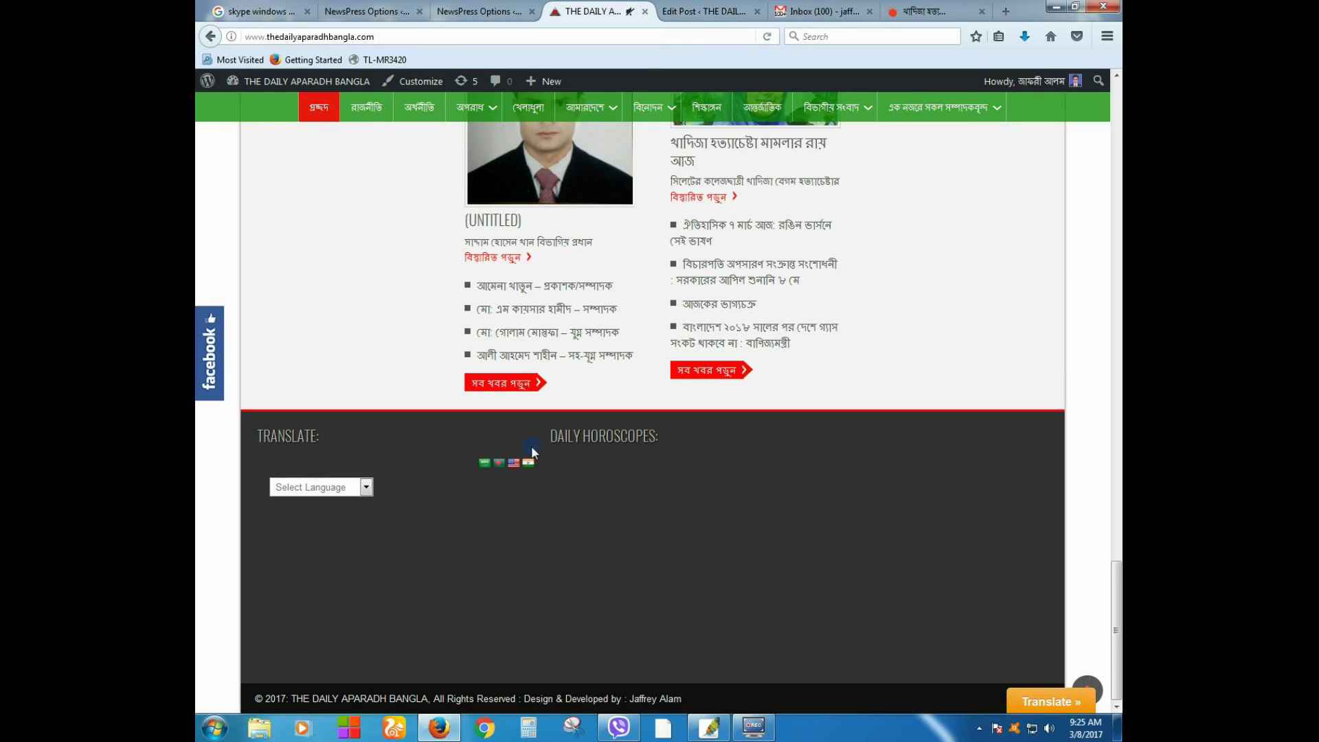
Open the site's Widgets settings and expand Footer Area One and Footer Area Two to review their widgets.
click(488, 11)
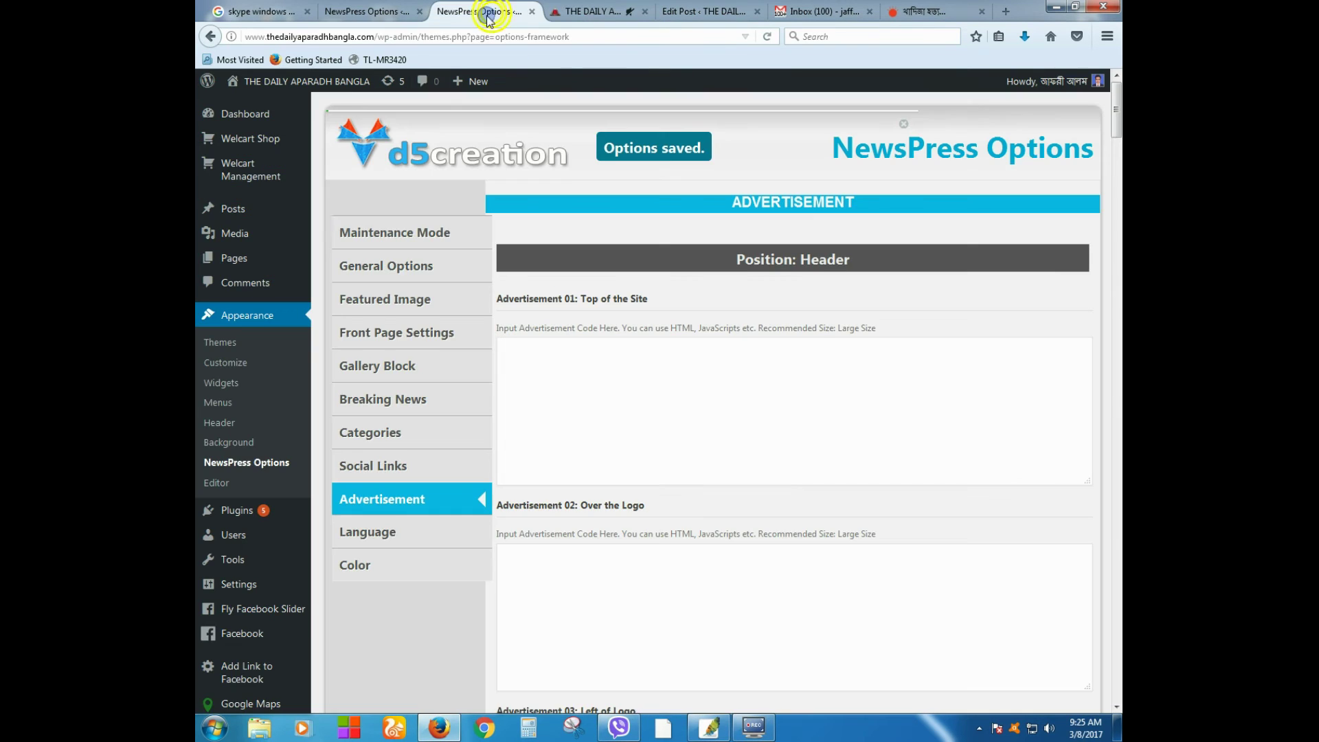
click(221, 386)
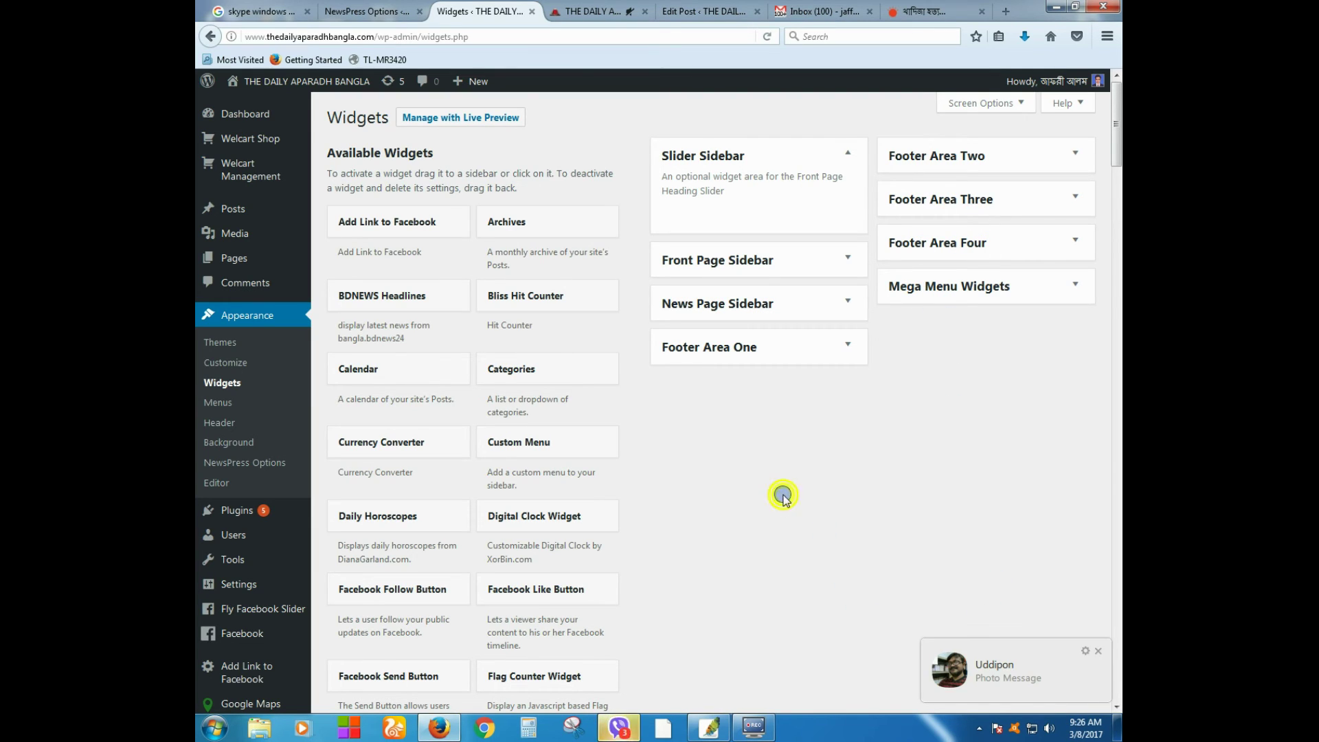
click(716, 351)
click(861, 313)
click(925, 154)
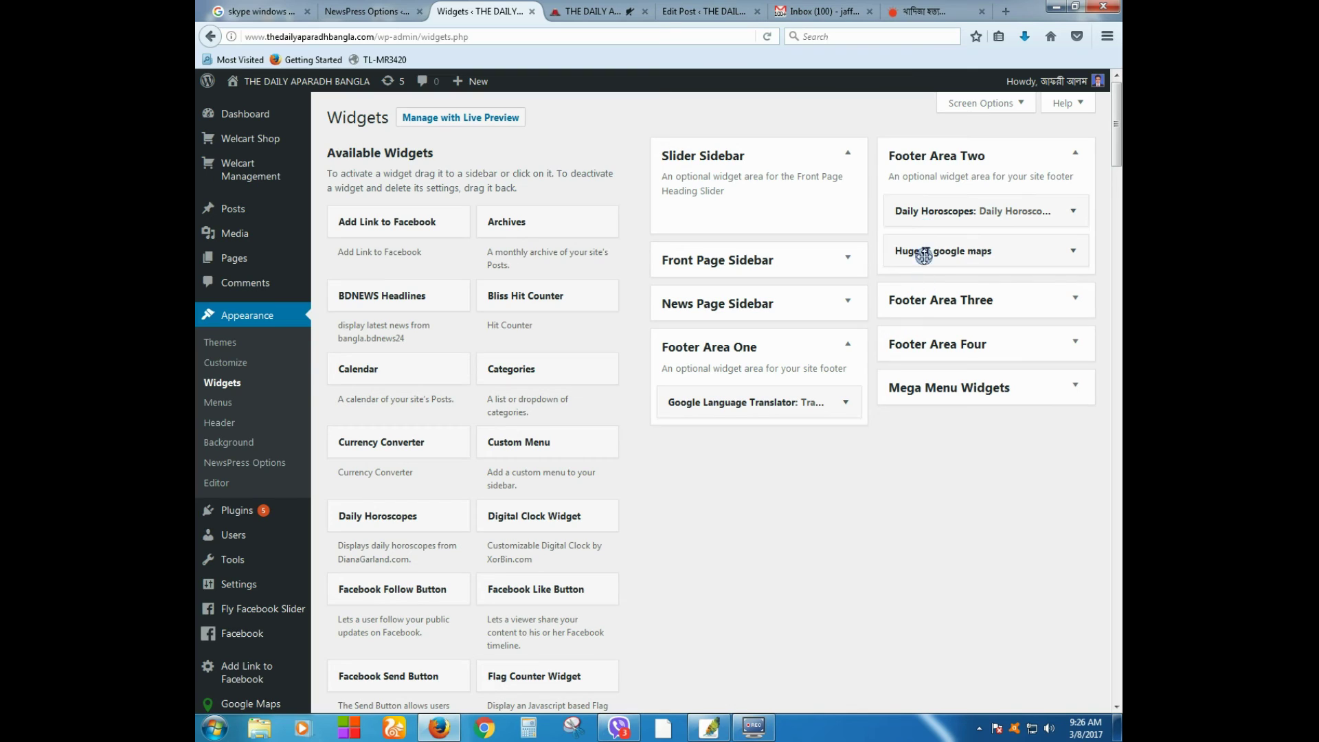
click(861, 560)
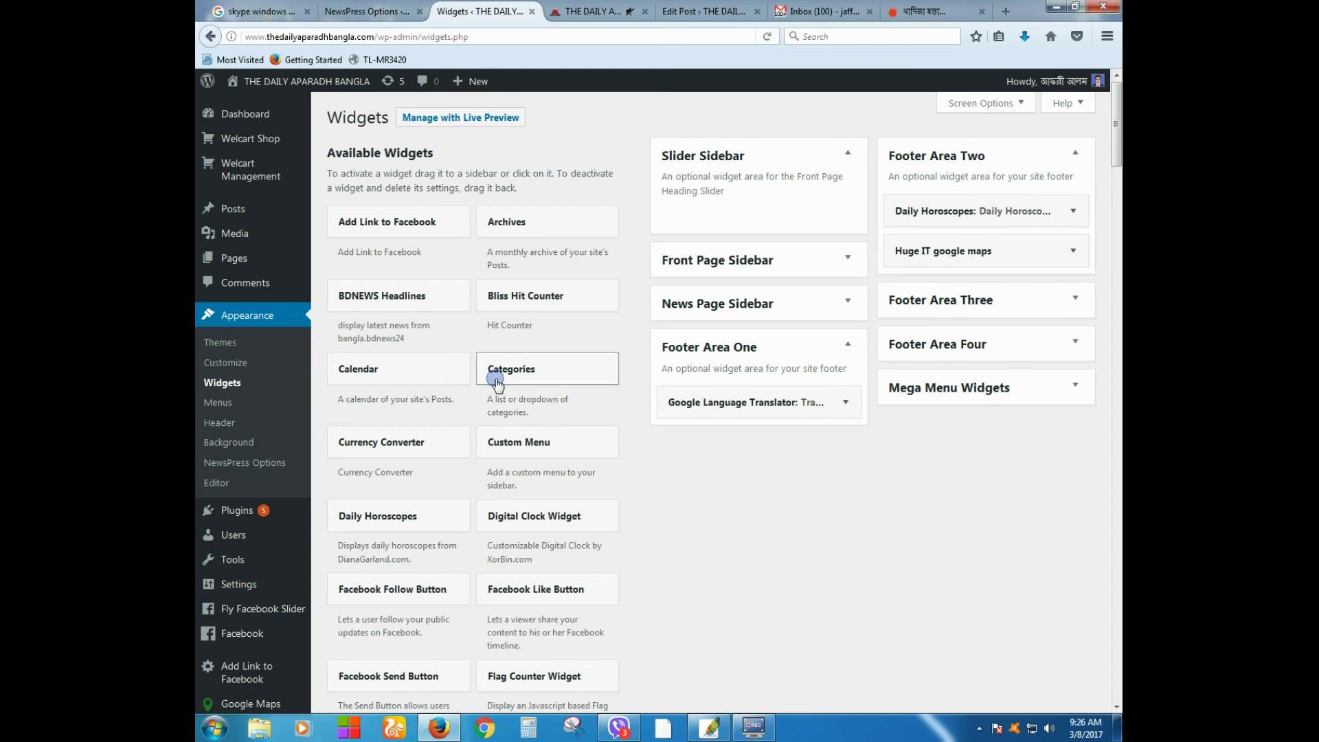
Add a Calendar widget to Footer Area Four, title it ক্যালেন্ডার and save it.
click(349, 365)
drag(349, 368, 935, 386)
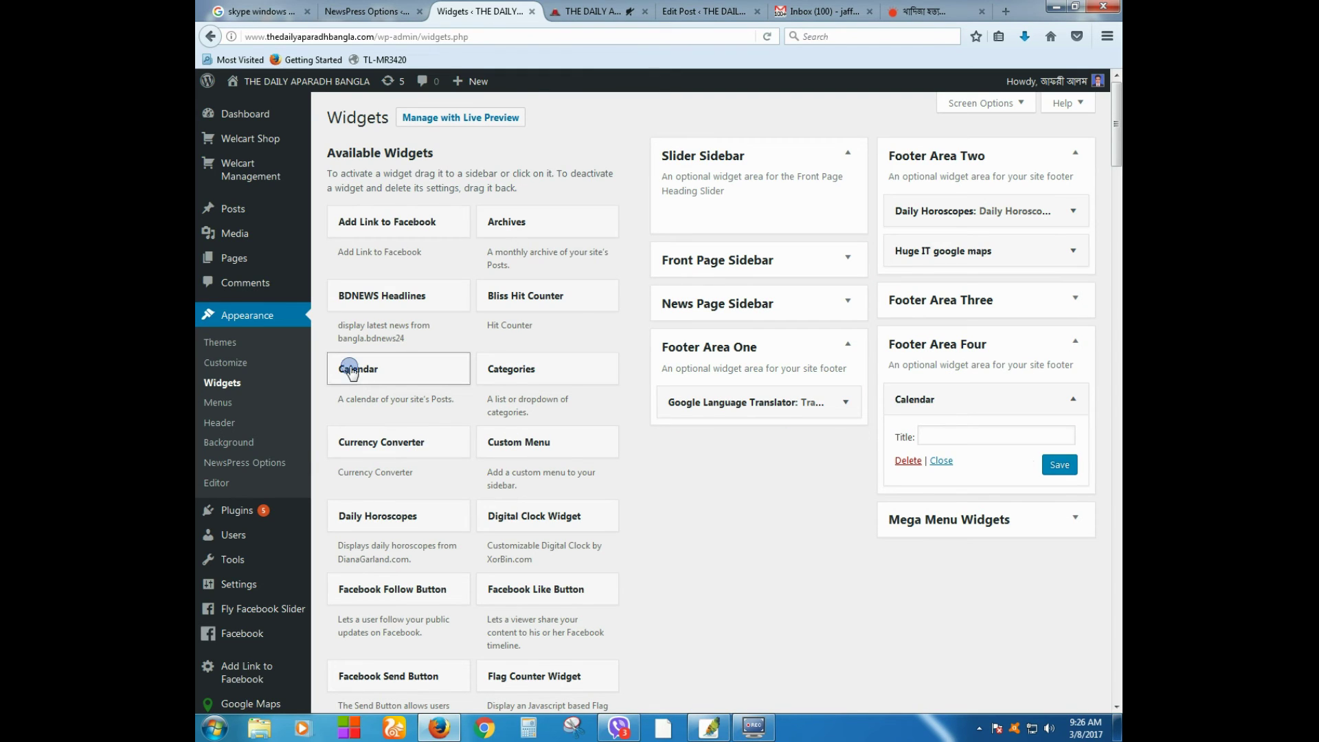
click(969, 435)
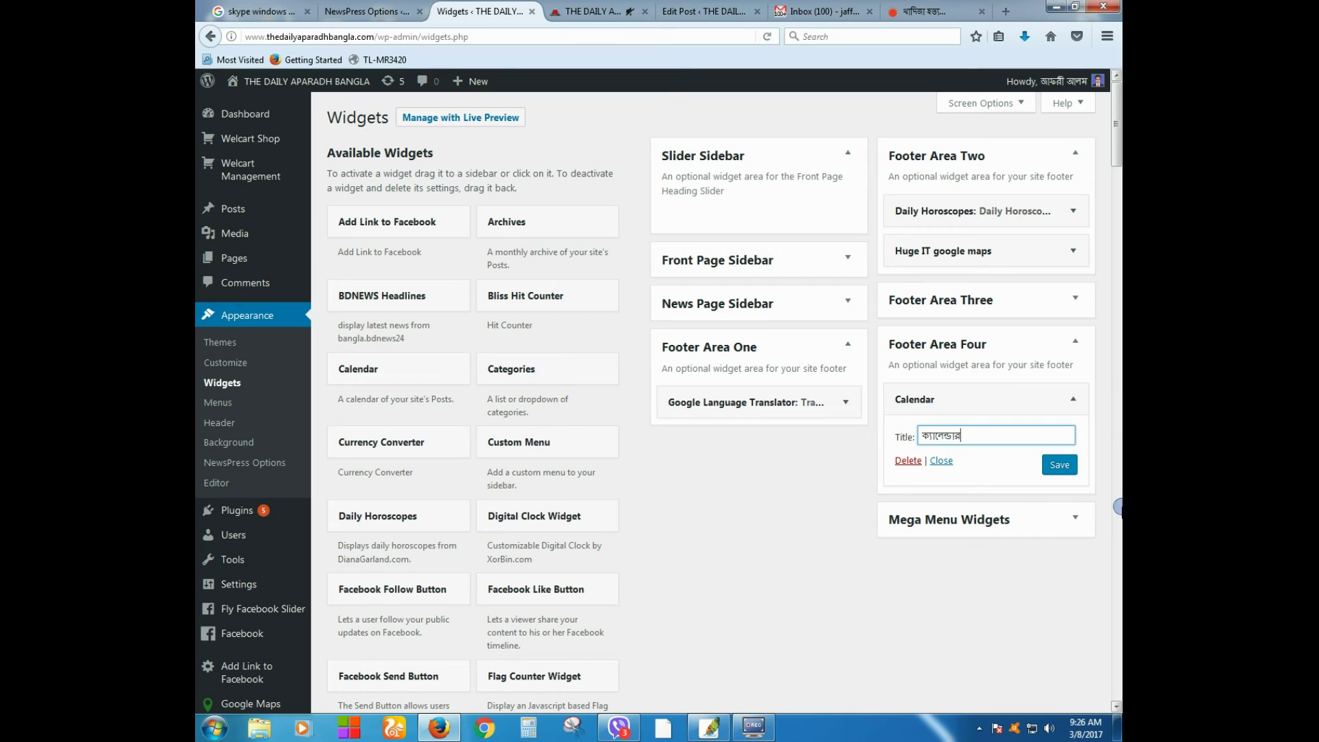
click(1060, 465)
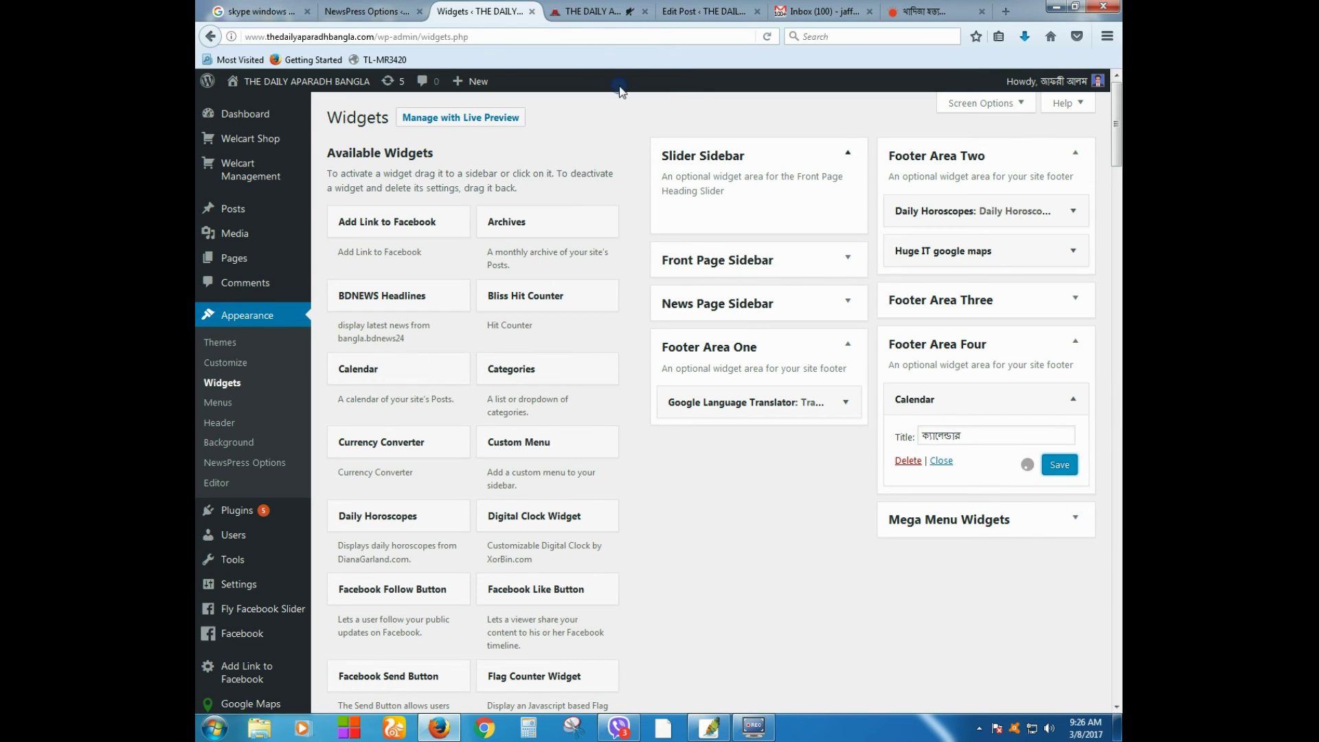
Reload the site's front page and check the footer for the titled calendar widget.
click(594, 16)
click(565, 39)
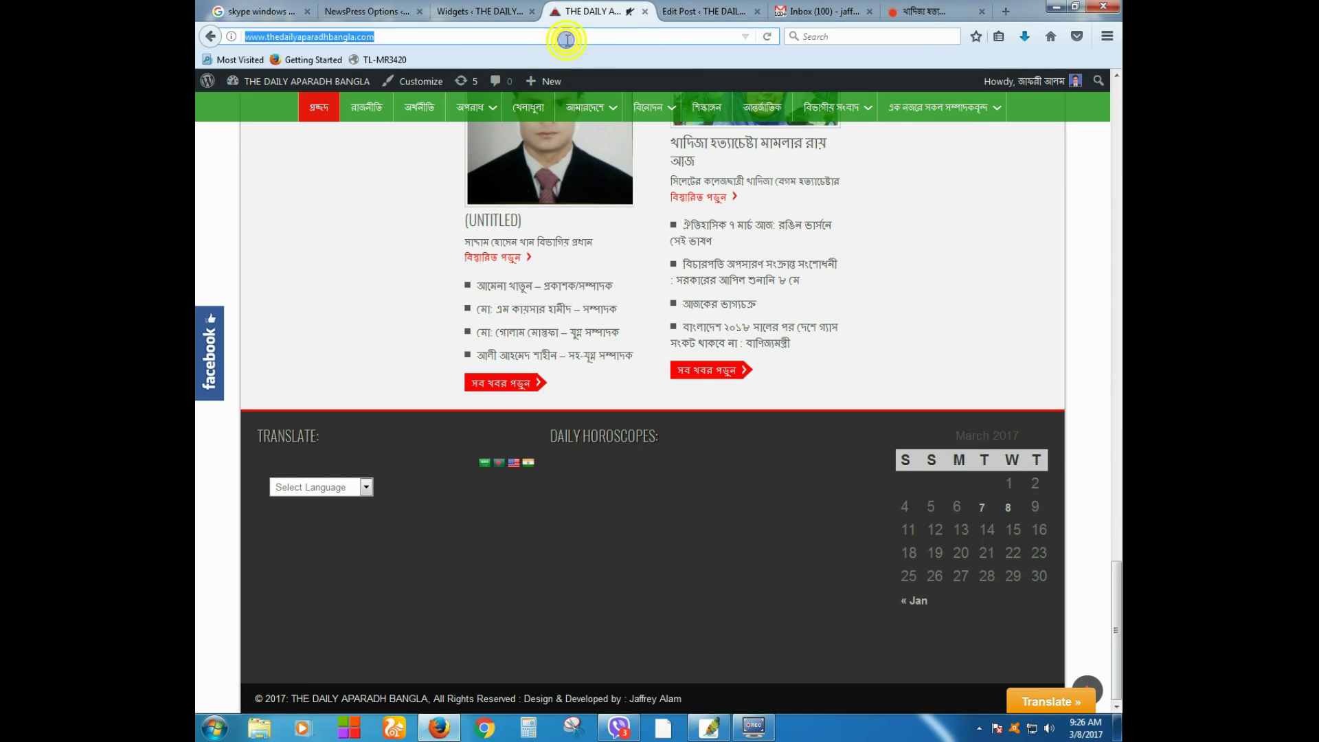
click(347, 114)
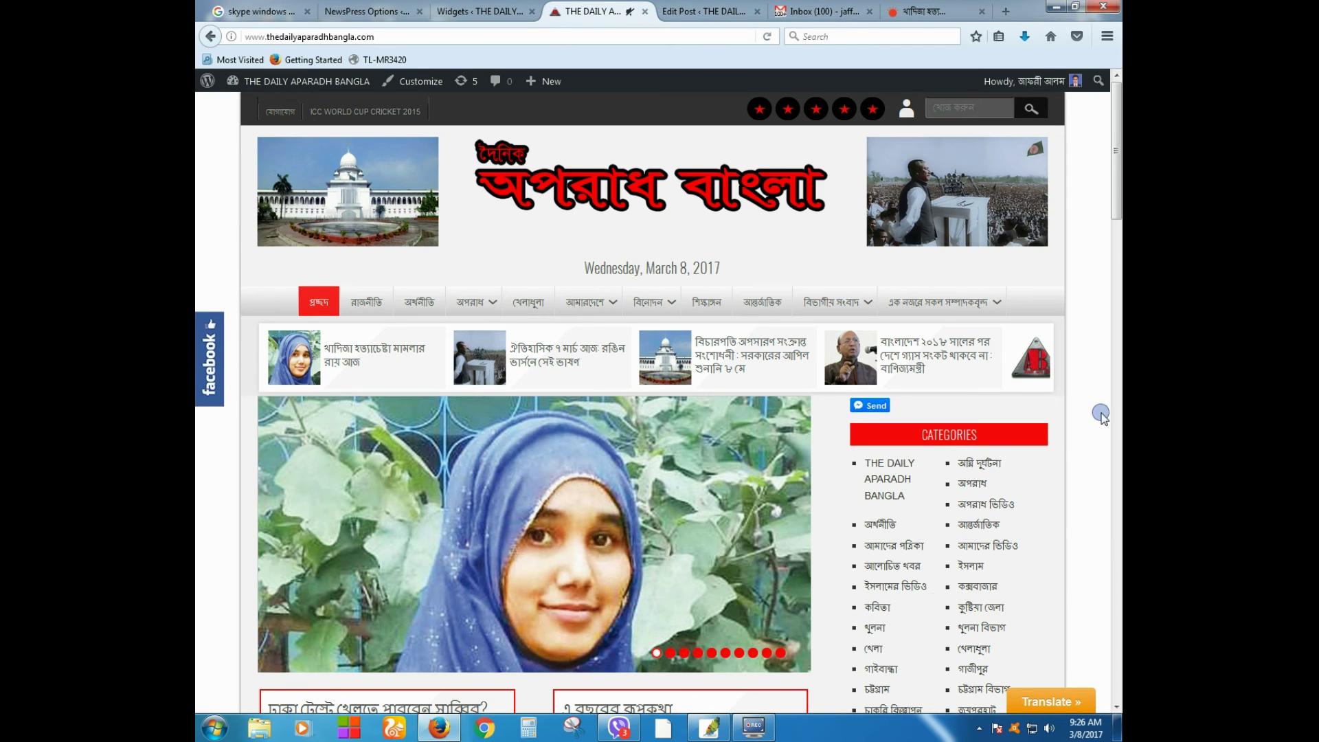
drag(1116, 123, 1113, 666)
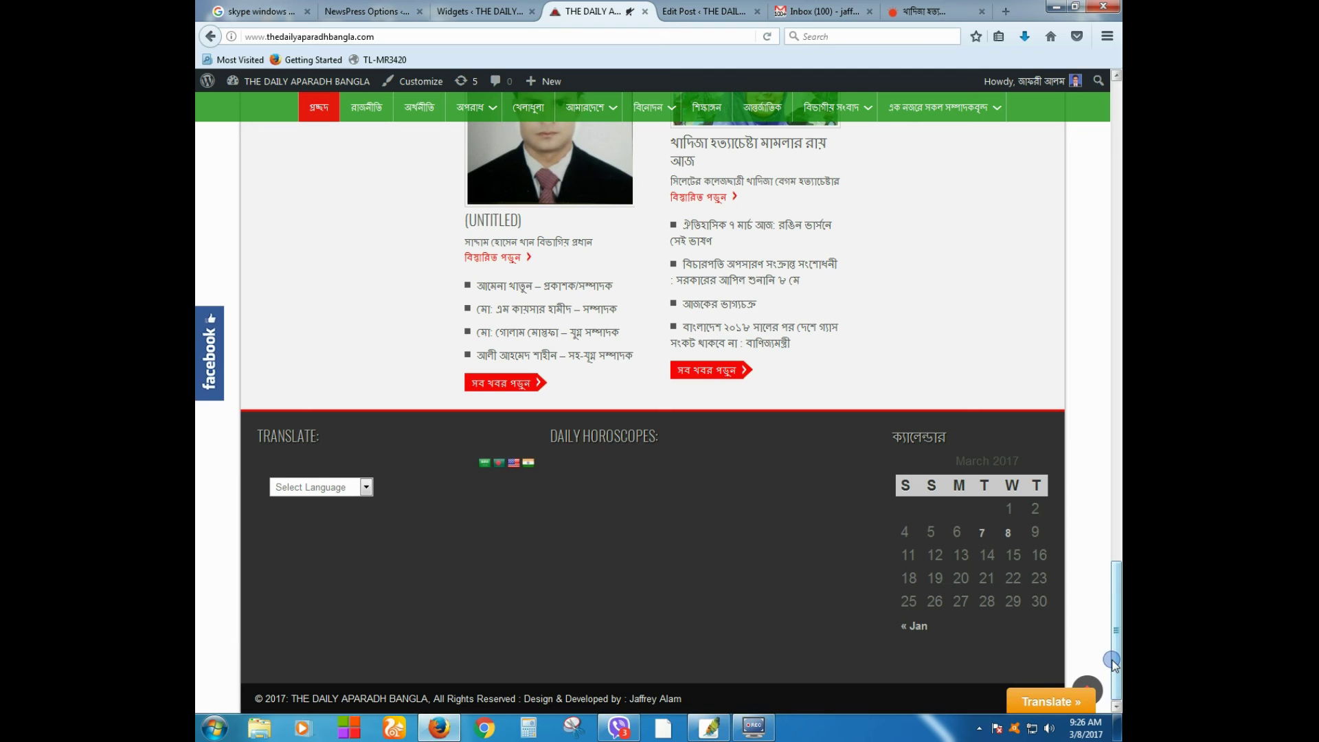
Return to the site's front page and examine its slider, headline blocks, Editors Choice section and footer widgets.
key(ctrl+Tab)
key(ctrl+Tab)
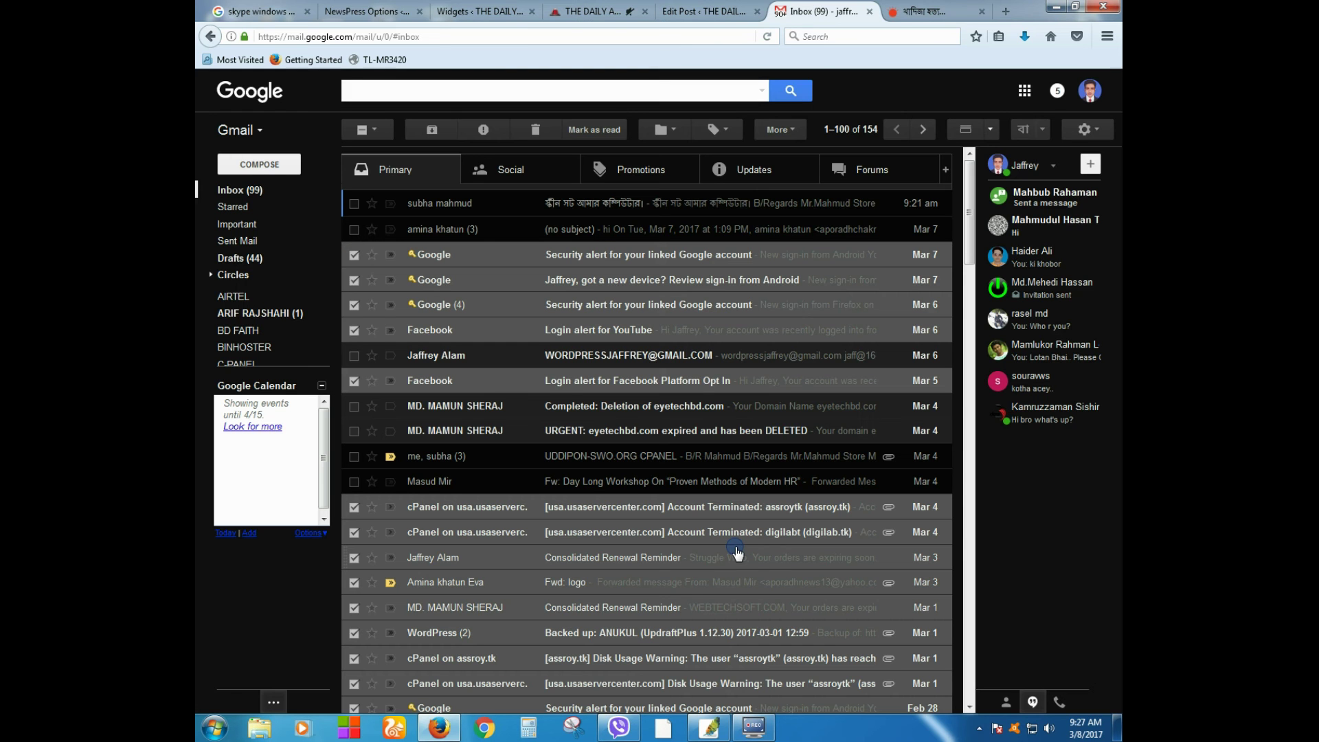
click(595, 9)
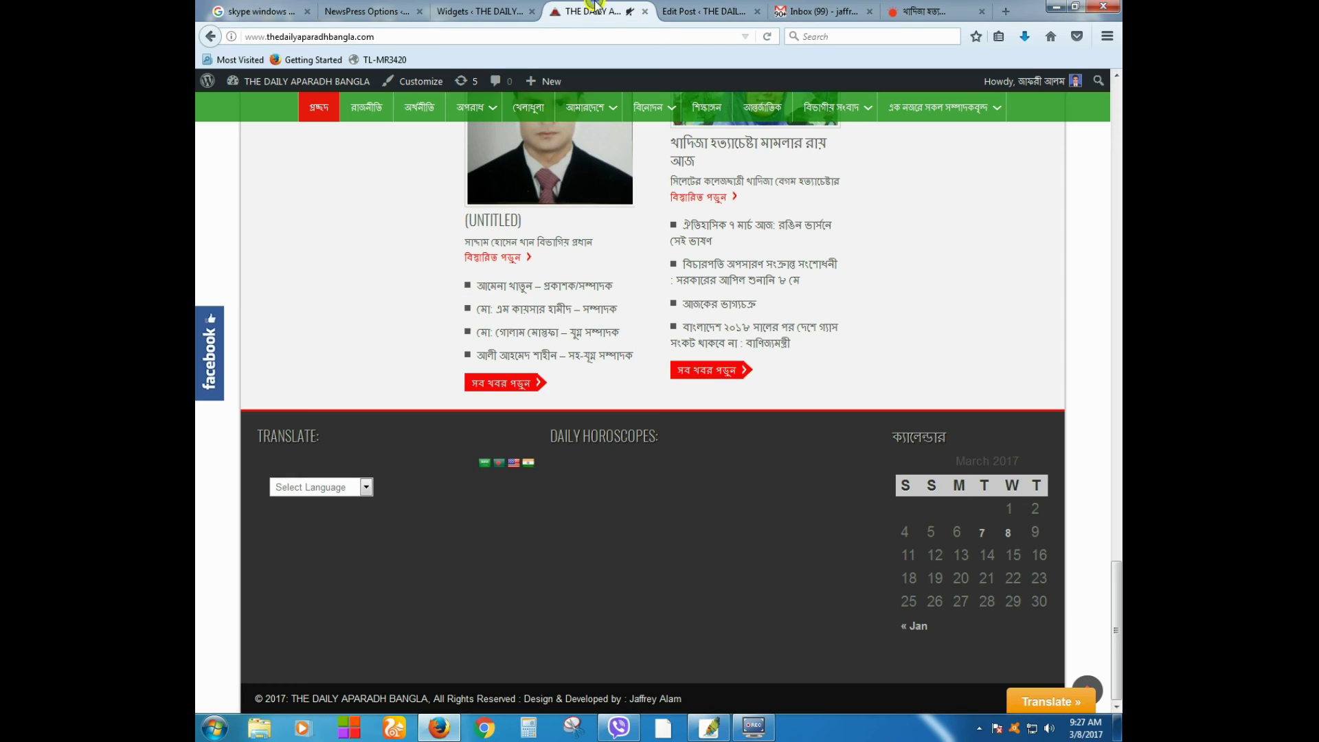
scroll(340, 311, up, 5)
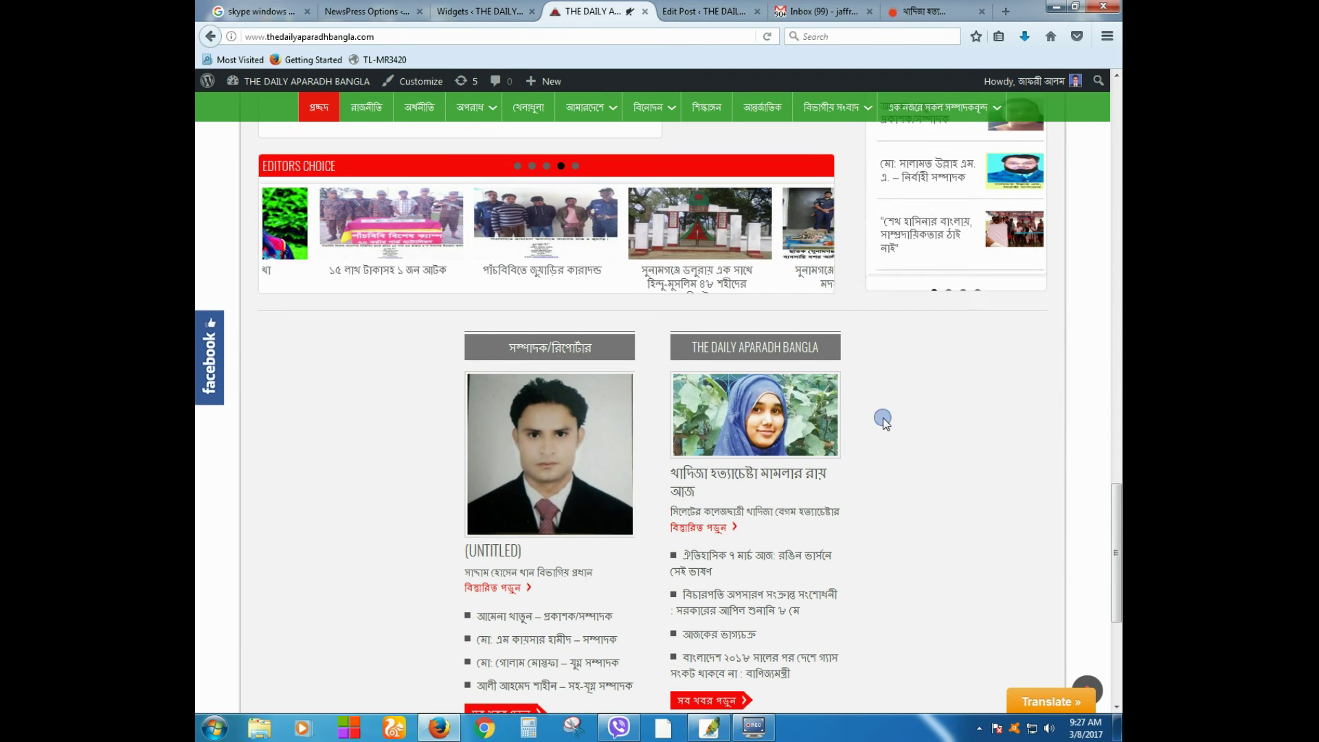
click(628, 498)
scroll(421, 524, up, 7)
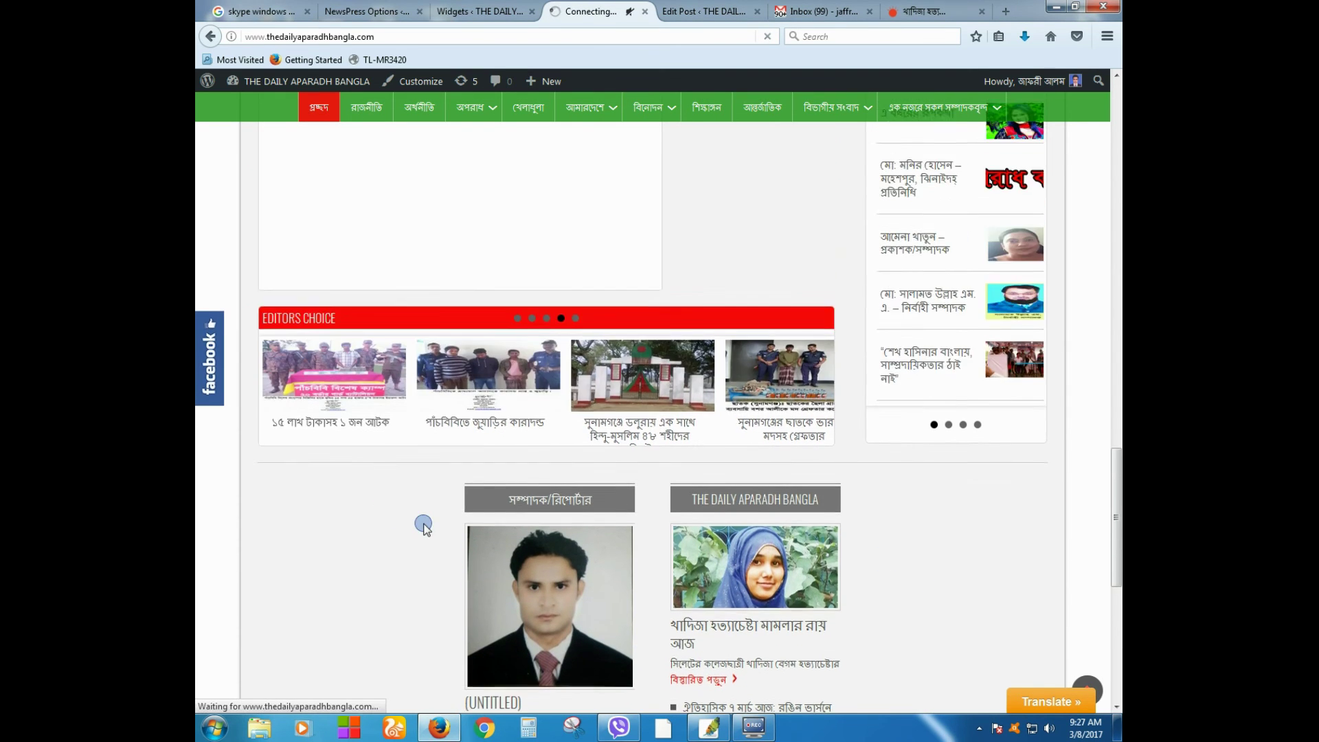
scroll(1064, 423, up, 10)
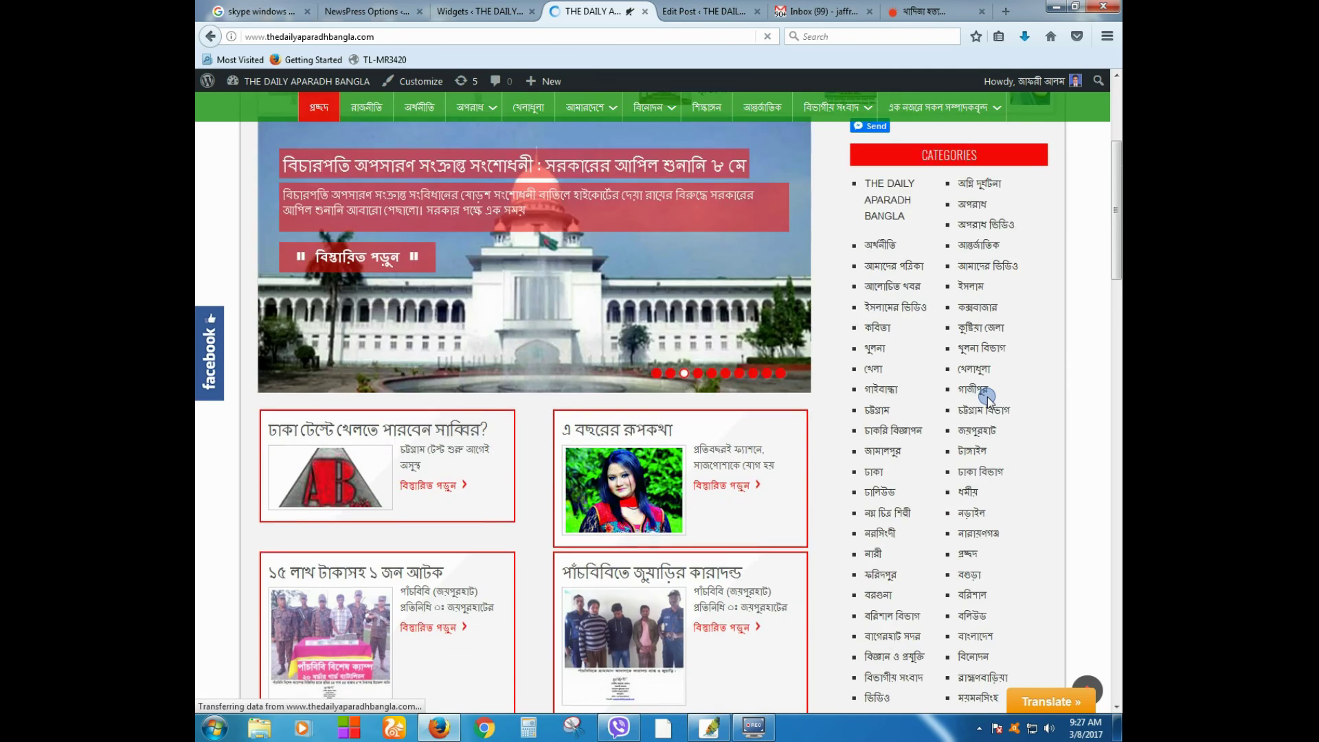
scroll(1042, 352, down, 20)
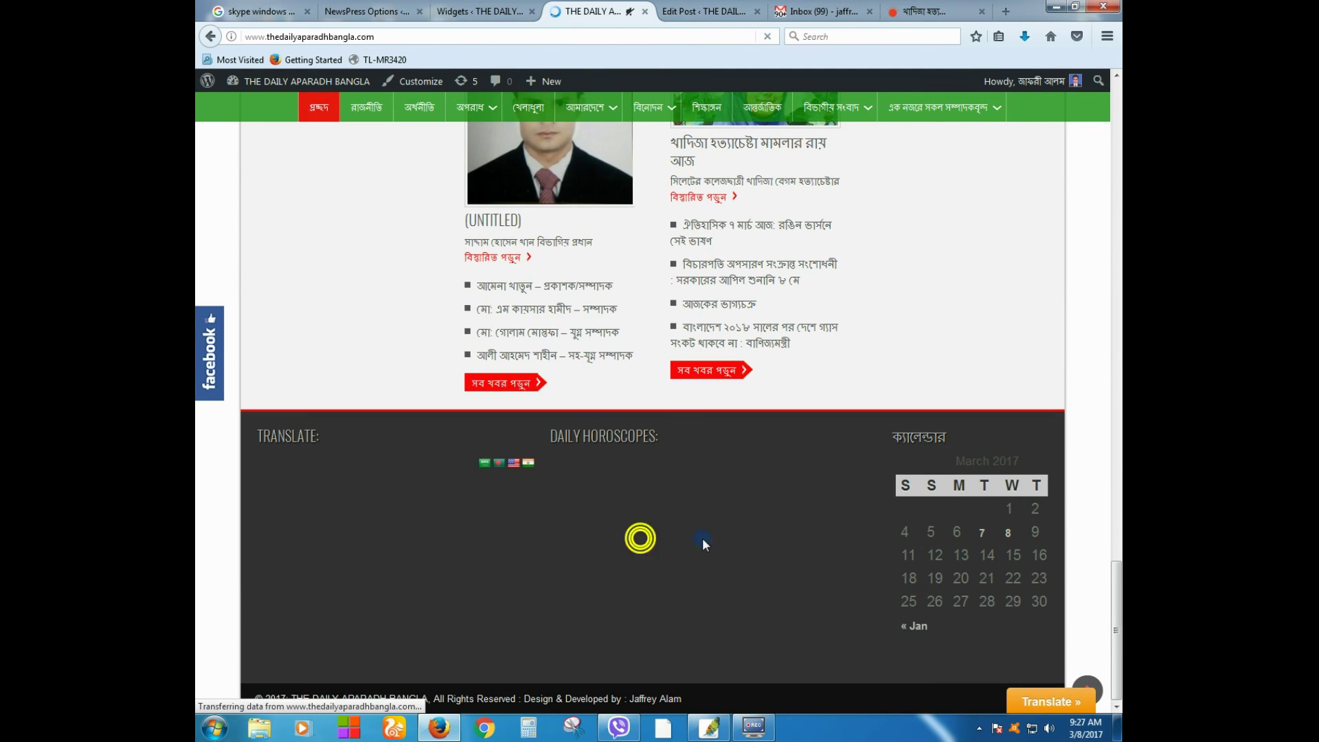
scroll(703, 540, up, 7)
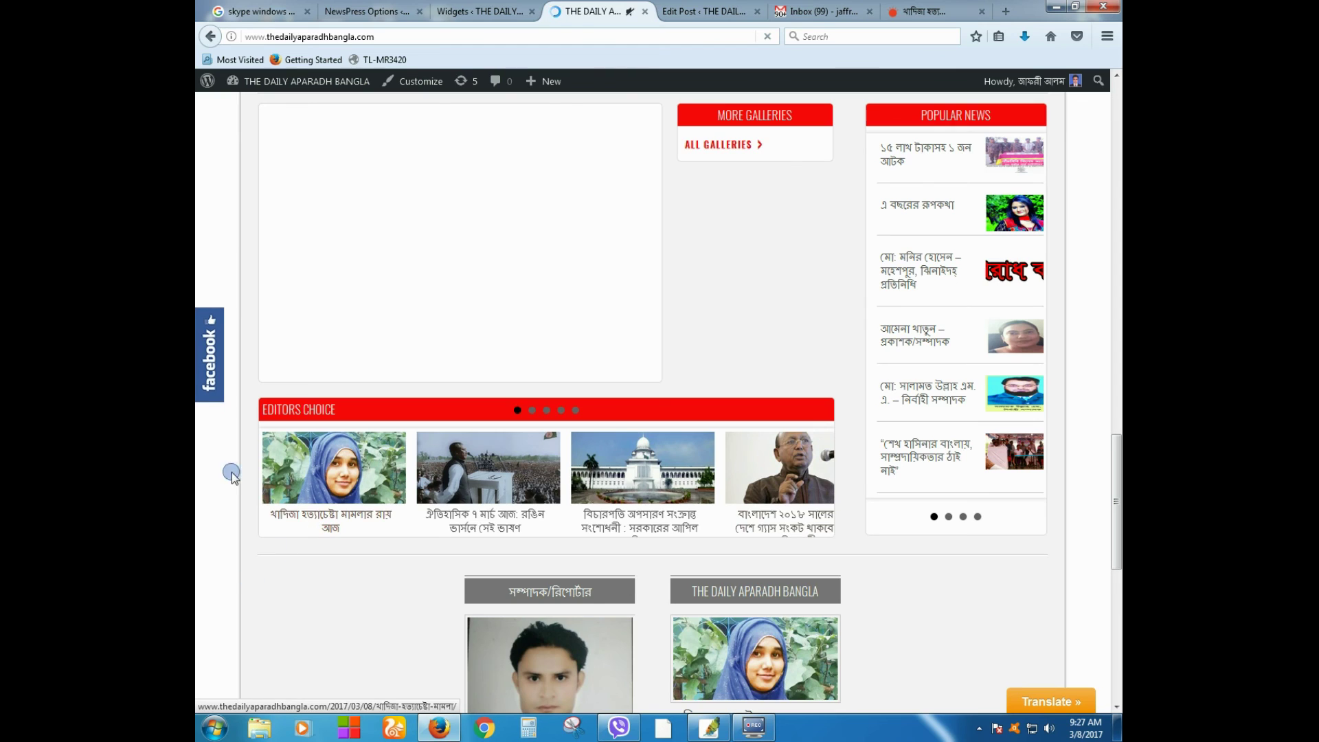
Open the NewsPress Options theme settings from the Widgets admin page.
click(472, 12)
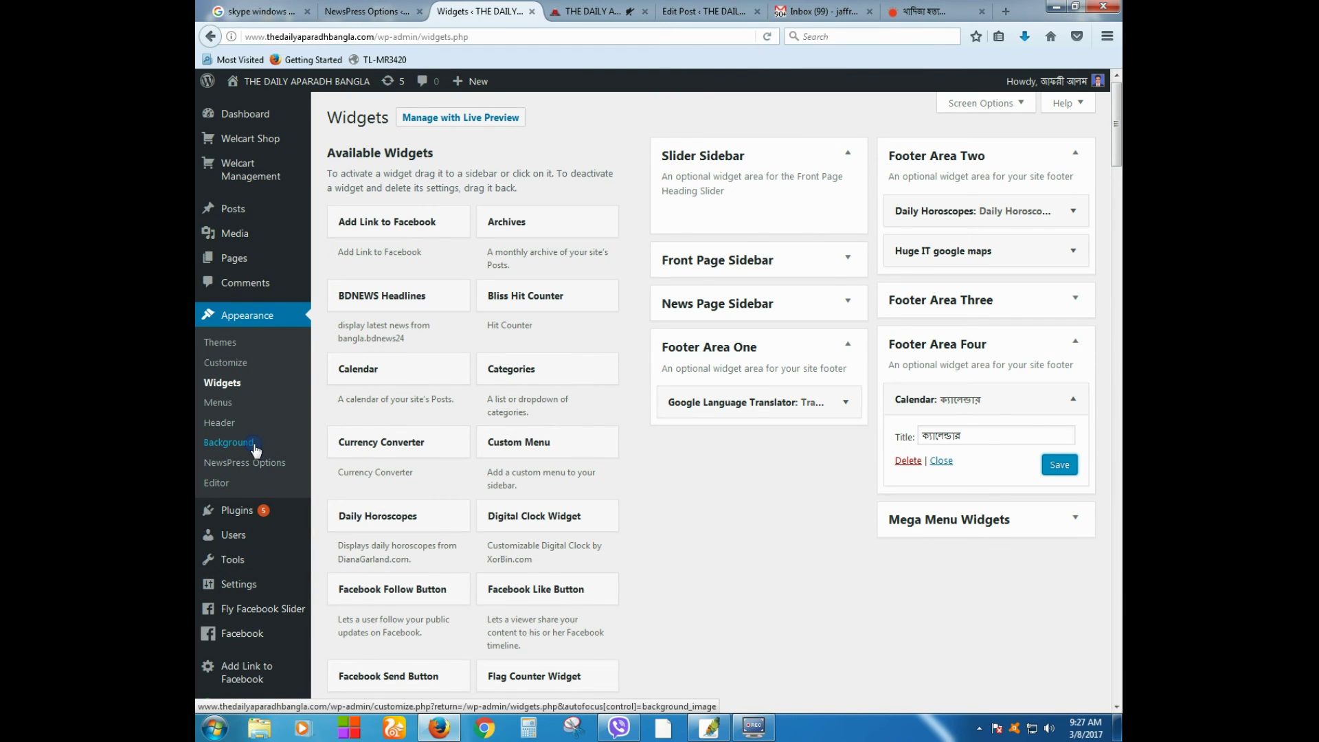
click(227, 463)
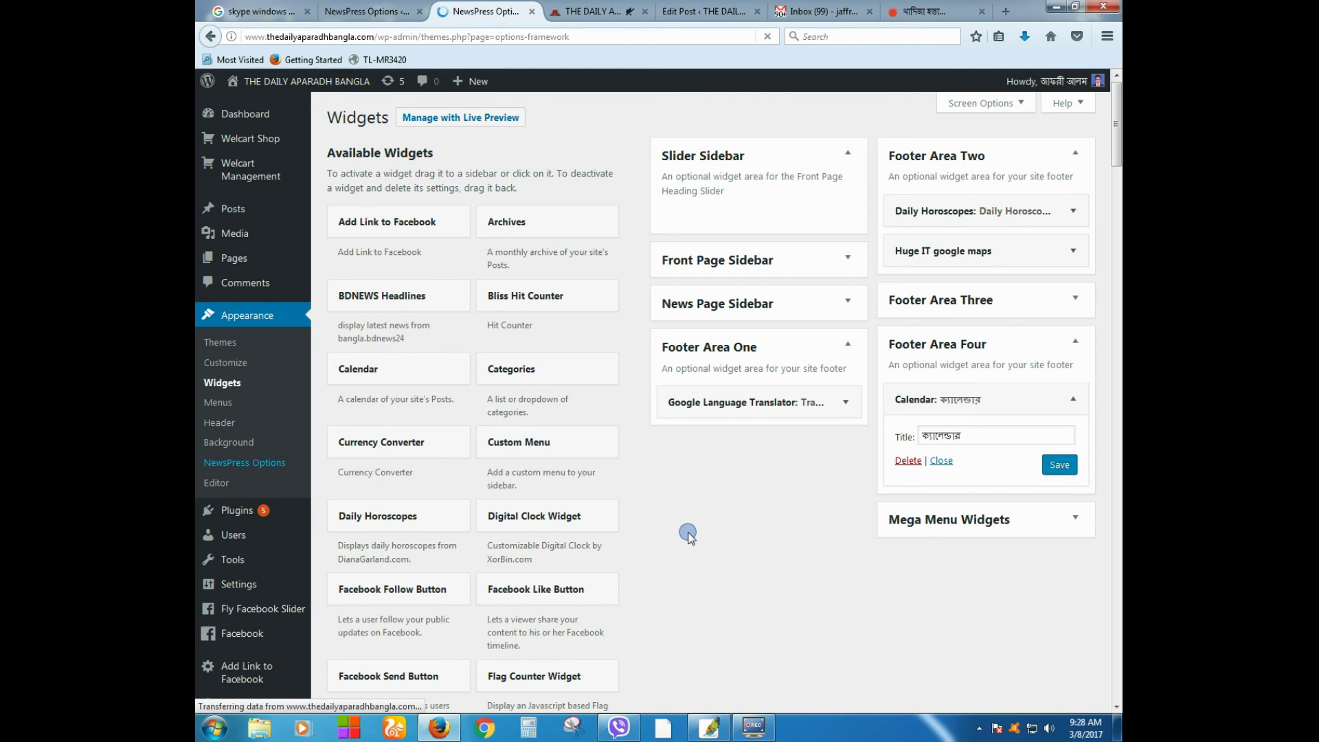
click(575, 10)
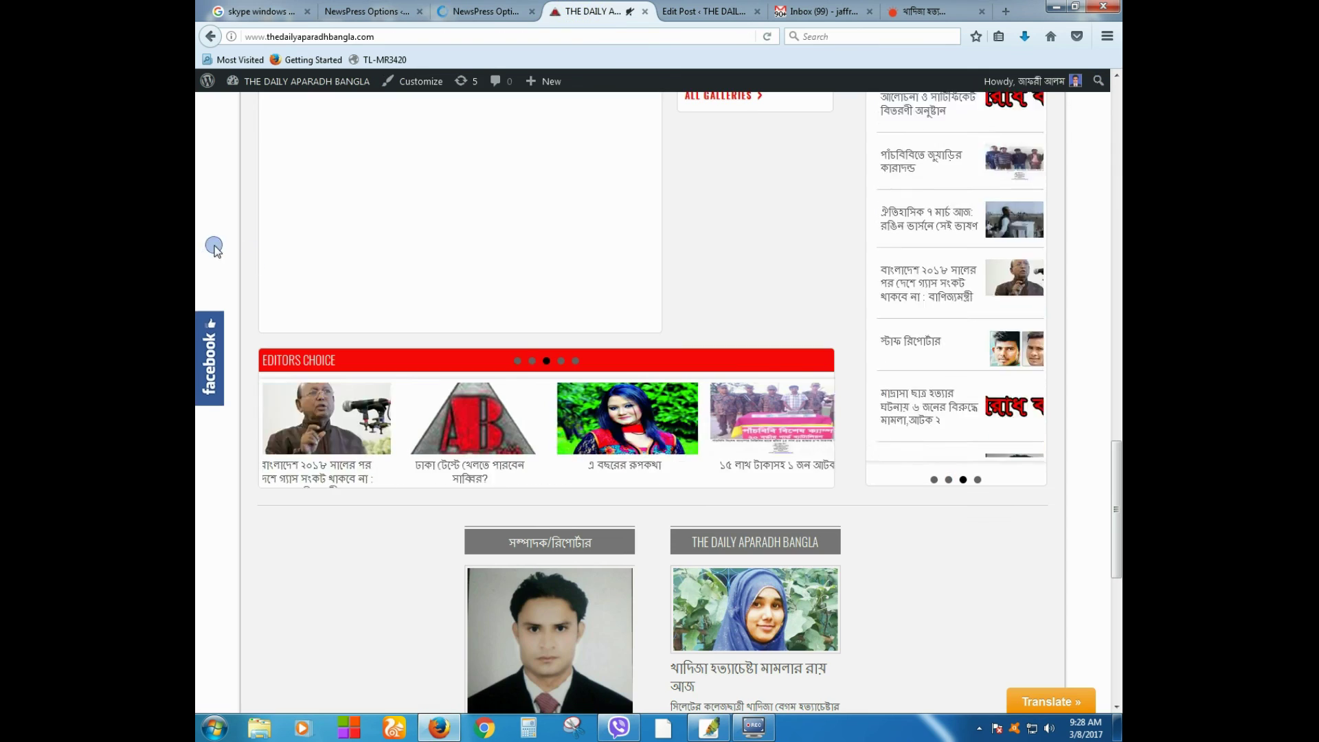
click(461, 14)
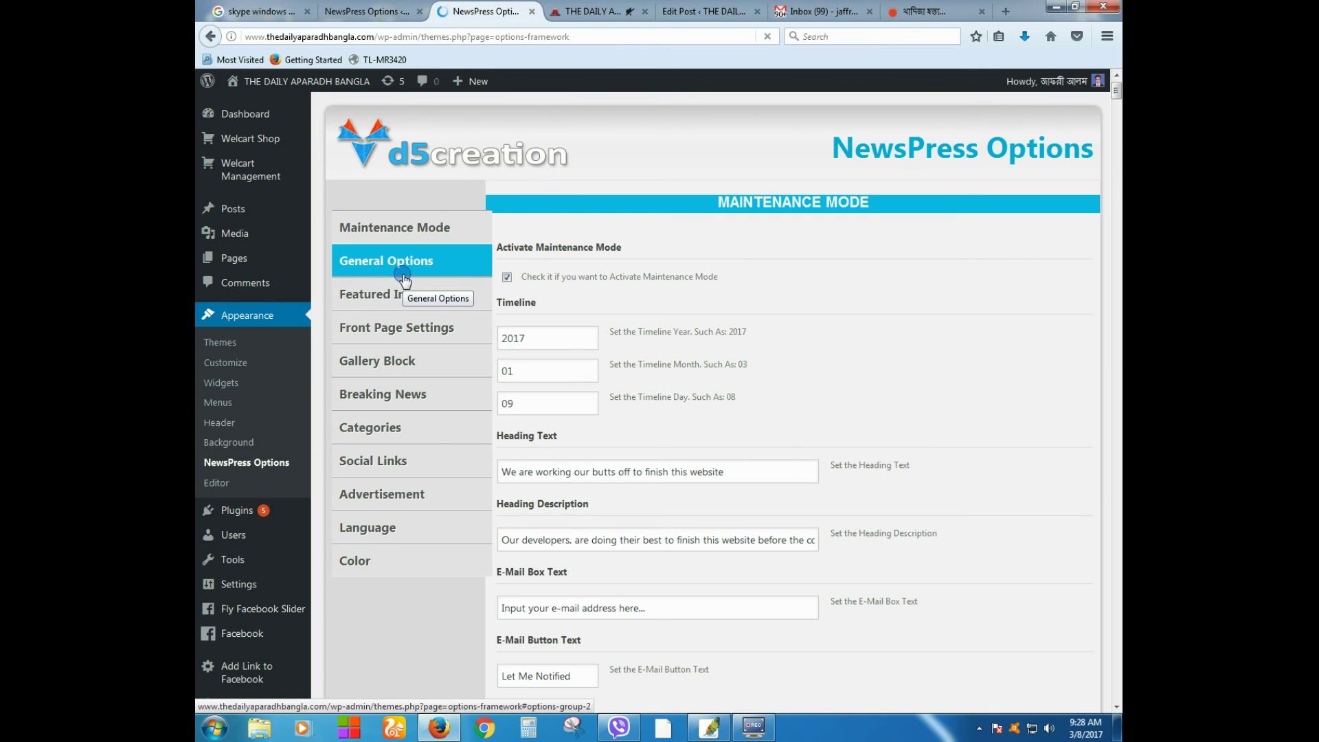
Open the General Options section and review the browser auto refresh time, NewsPress date, site favicon and logo settings.
click(403, 227)
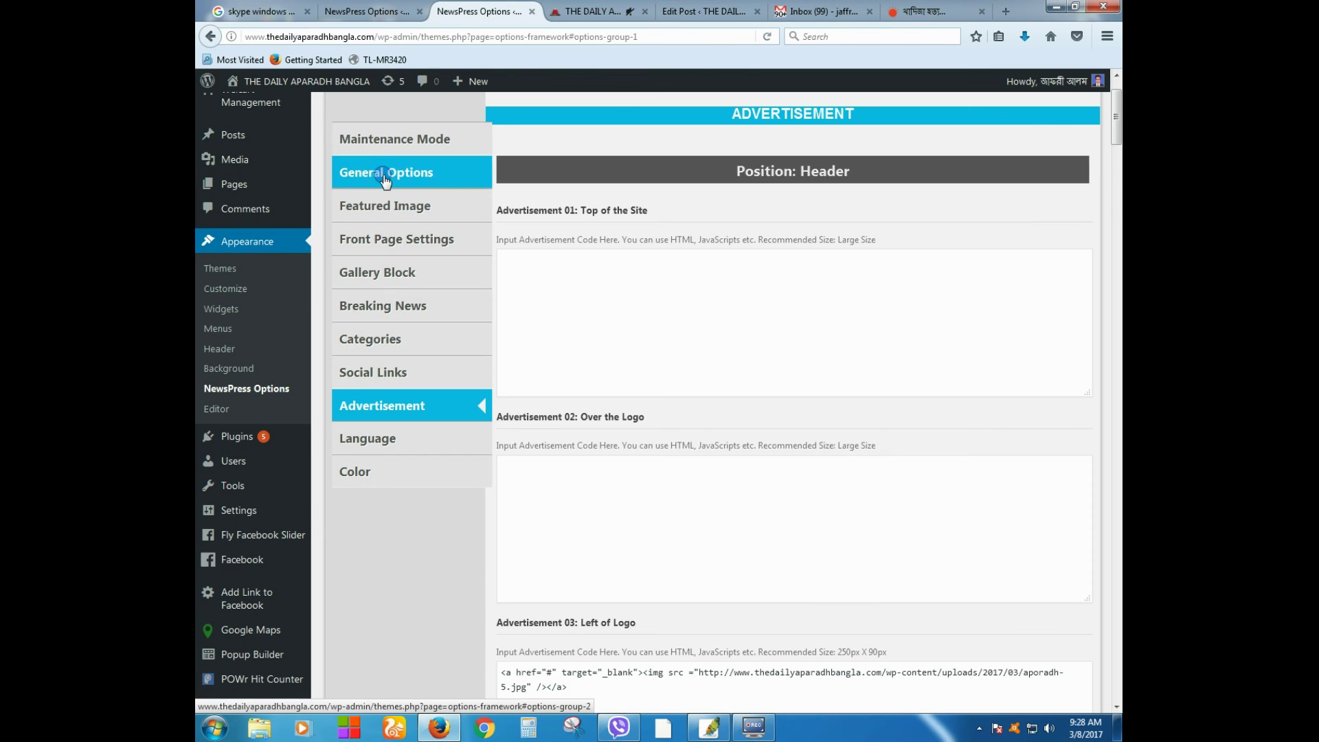
click(383, 180)
double_click(516, 194)
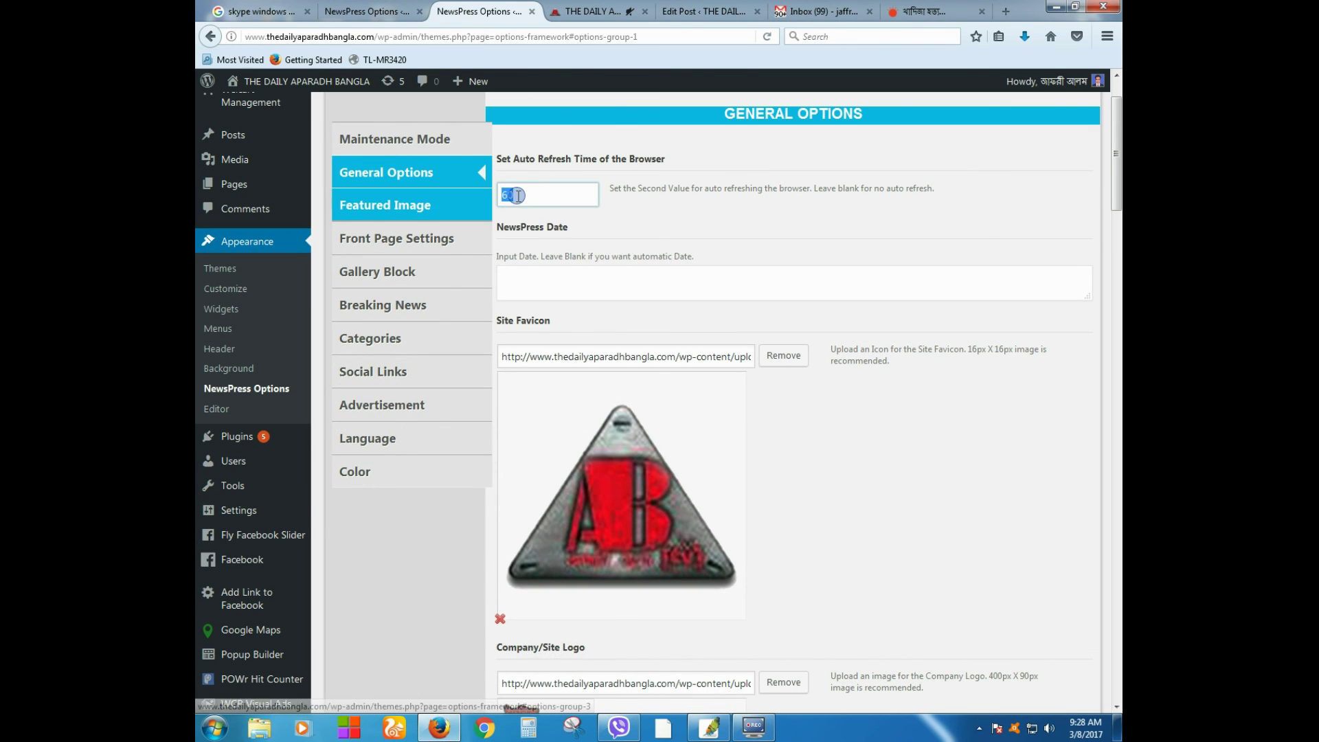
click(518, 195)
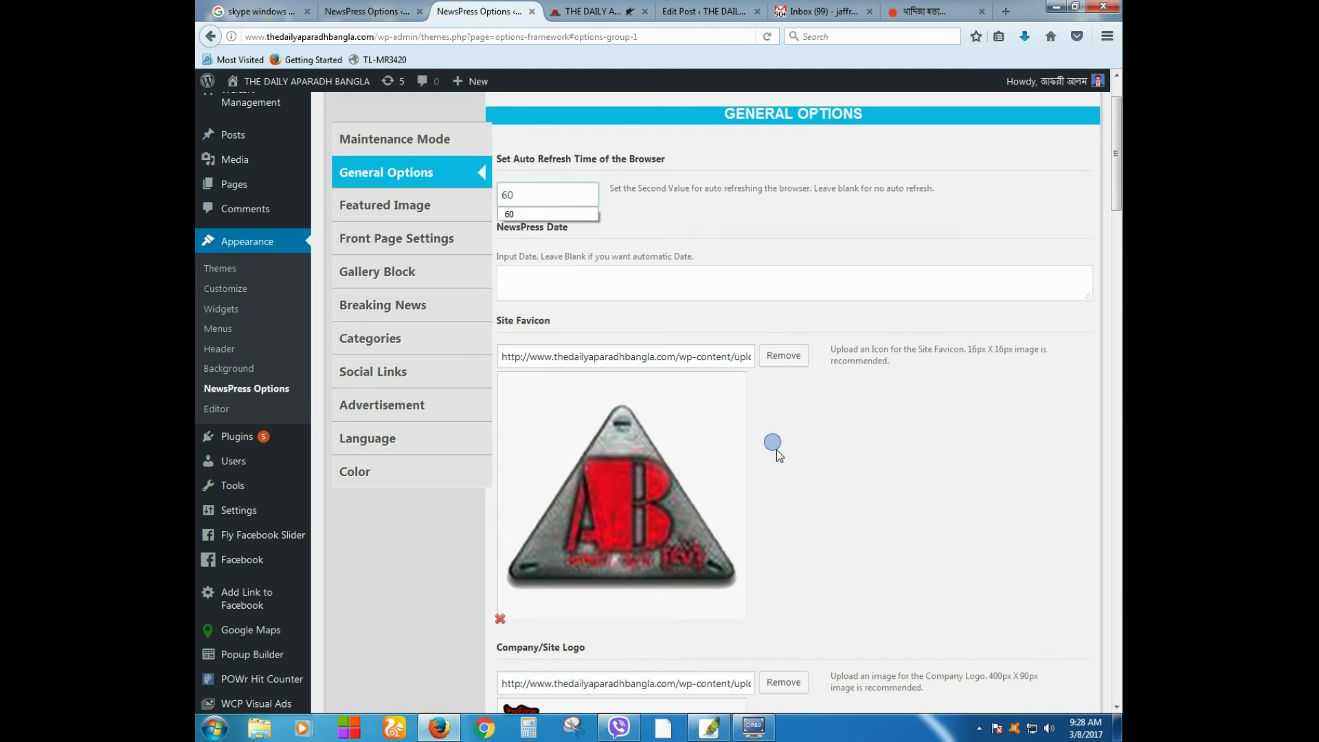
scroll(859, 538, down, 2)
scroll(858, 538, down, 3)
scroll(740, 419, up, 5)
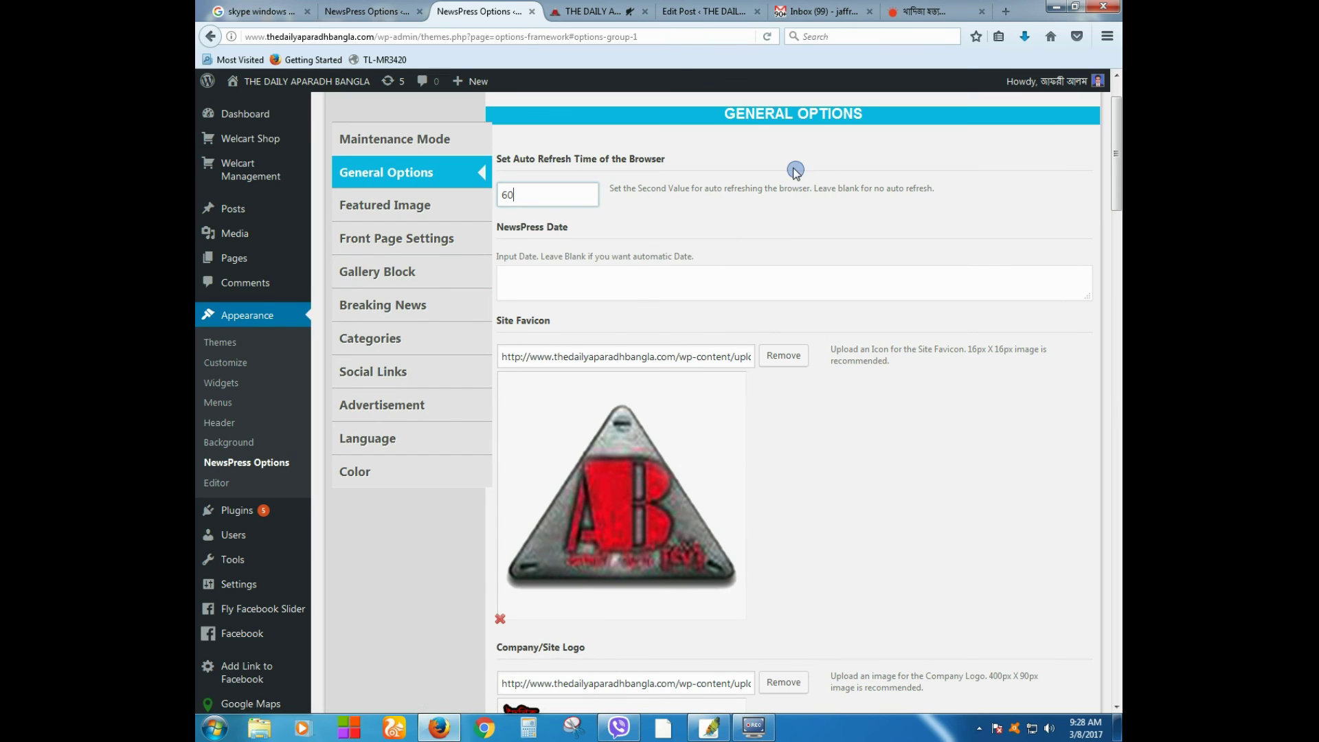
scroll(477, 330, up, 2)
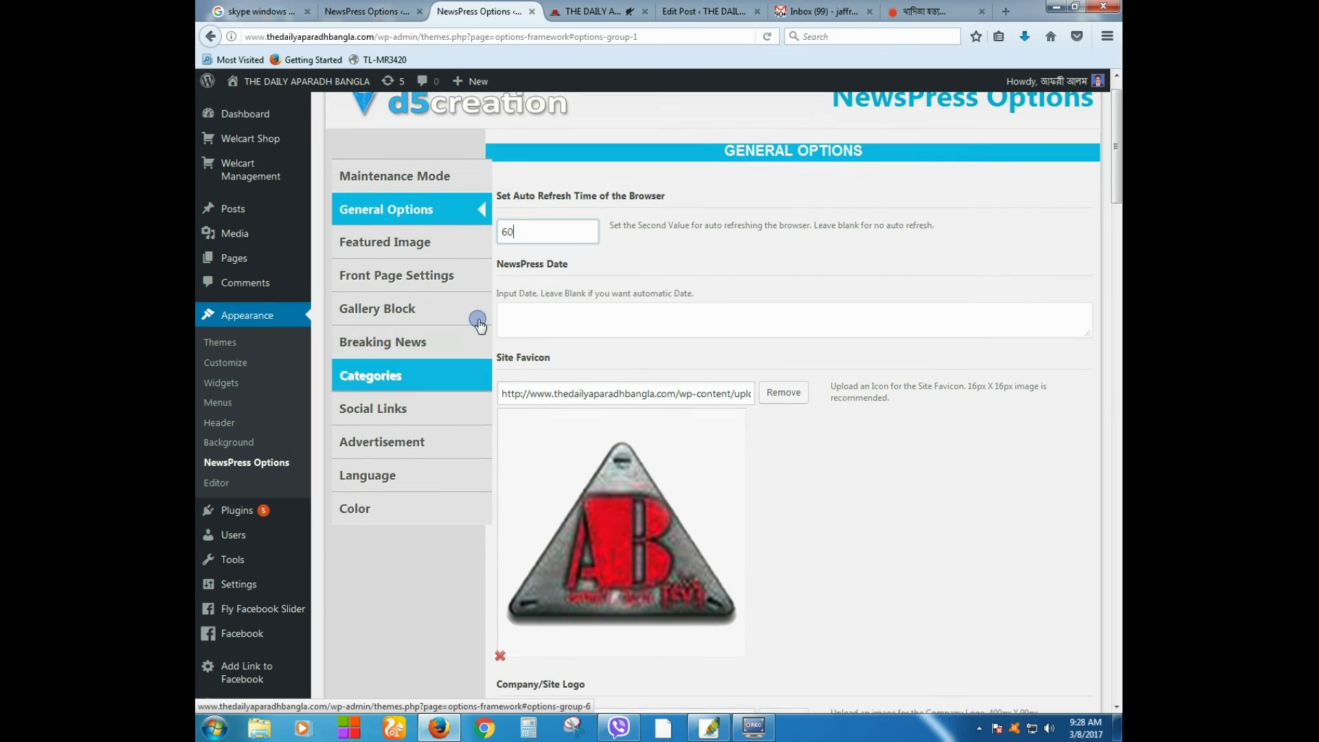